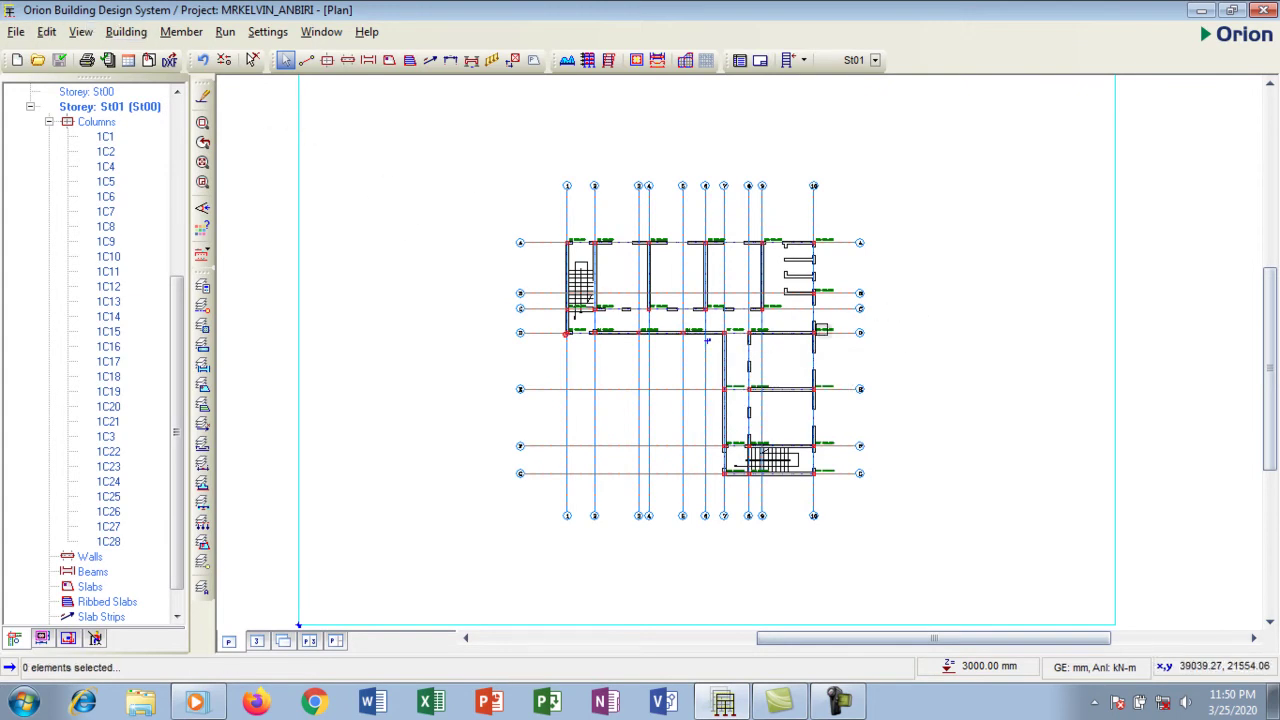
Examine the storey St01 plan with its column layout and the list of columns in the project structure
{"action": "scroll", "coordinate": [853, 323], "scroll_direction": "up", "scroll_amount": 2}
{"action": "scroll", "coordinate": [800, 270], "scroll_direction": "down", "scroll_amount": 2}
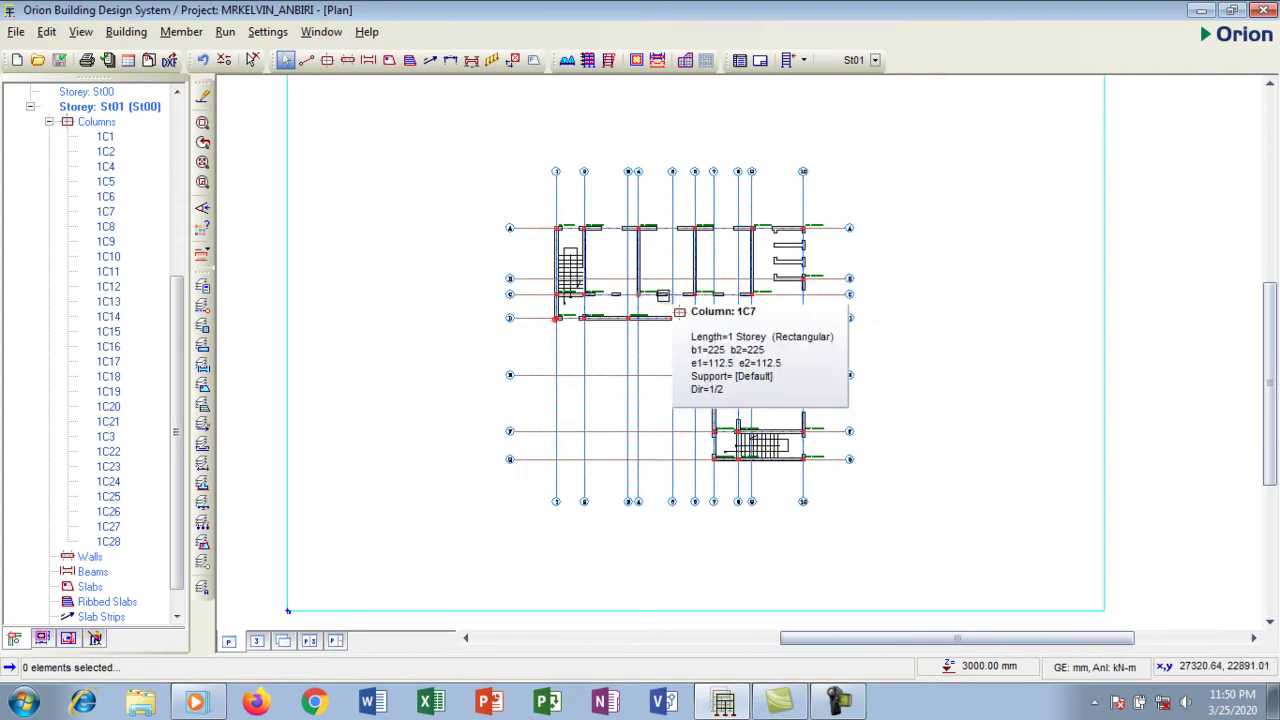
{"action": "scroll", "coordinate": [580, 250], "scroll_direction": "up", "scroll_amount": 1}
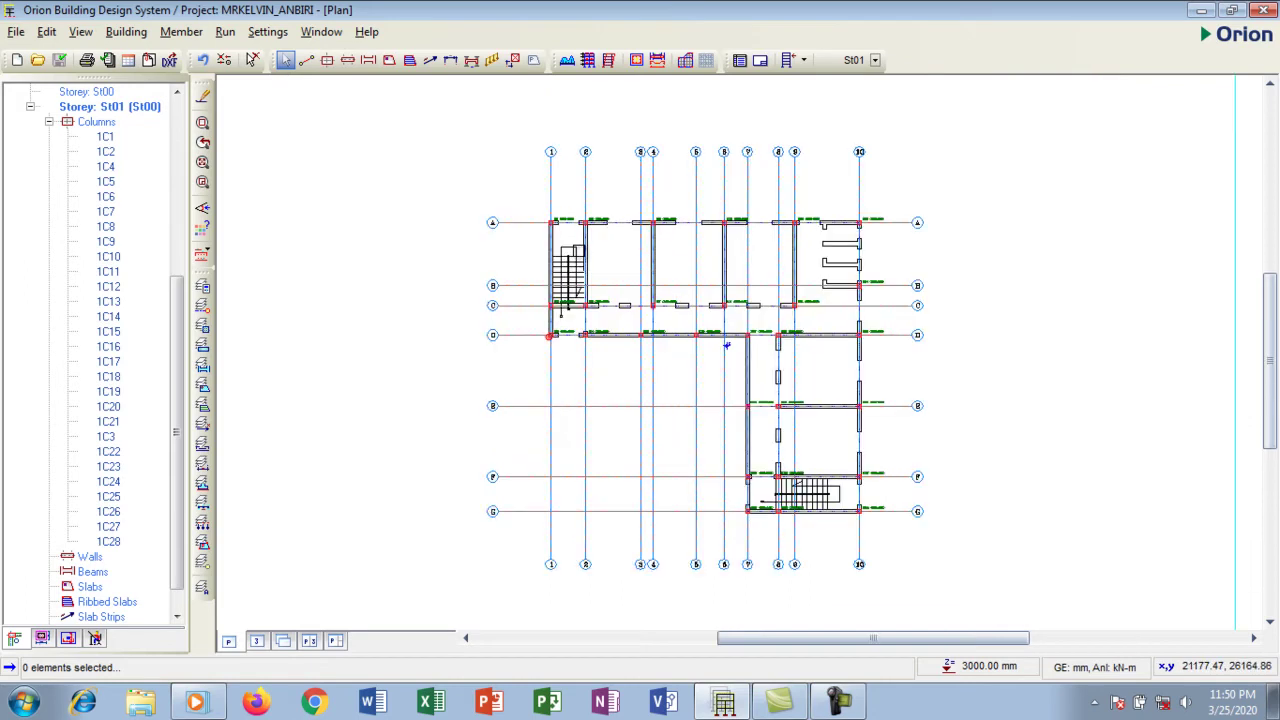
{"action": "scroll", "coordinate": [730, 350], "scroll_direction": "up", "scroll_amount": 1}
{"action": "scroll", "coordinate": [817, 406], "scroll_direction": "up", "scroll_amount": 1}
{"action": "scroll", "coordinate": [1030, 513], "scroll_direction": "down", "scroll_amount": 1}
{"action": "scroll", "coordinate": [886, 451], "scroll_direction": "down", "scroll_amount": 1}
{"action": "scroll", "coordinate": [780, 390], "scroll_direction": "down", "scroll_amount": 1}
{"action": "scroll", "coordinate": [643, 227], "scroll_direction": "down", "scroll_amount": 1}
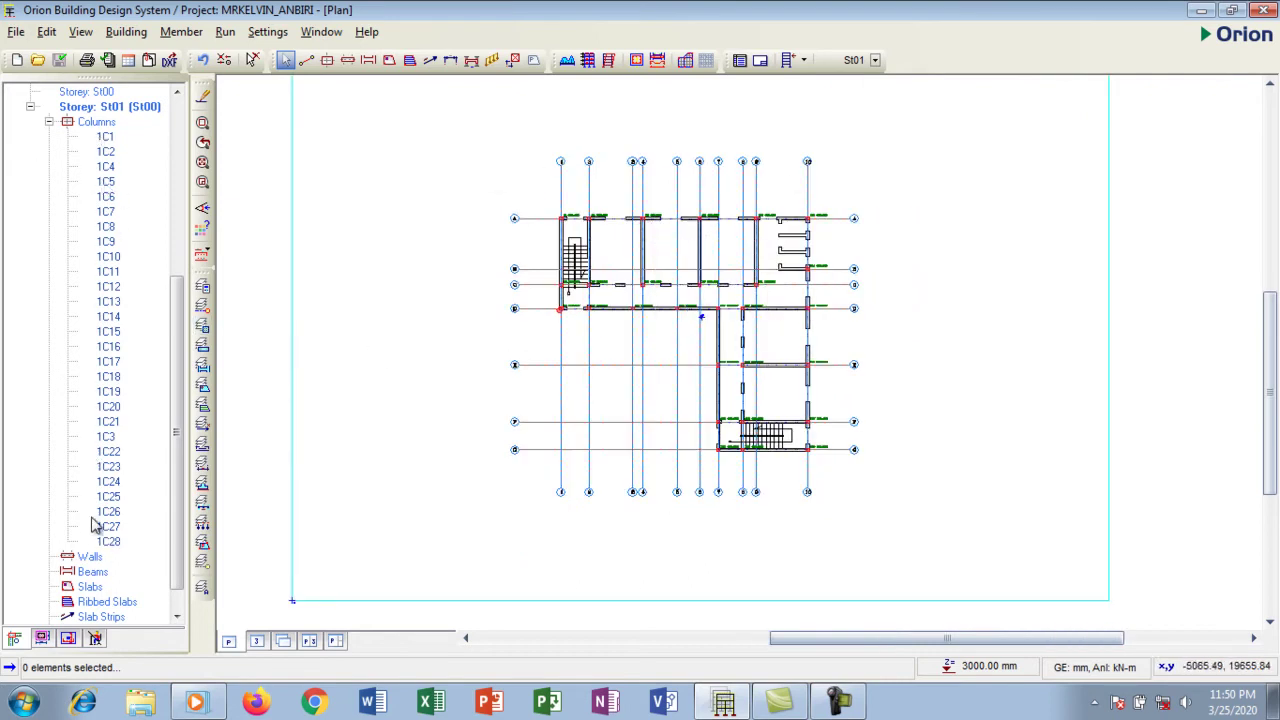
{"action": "left_click_drag", "start_coordinate": [180, 354], "coordinate": [176, 300]}
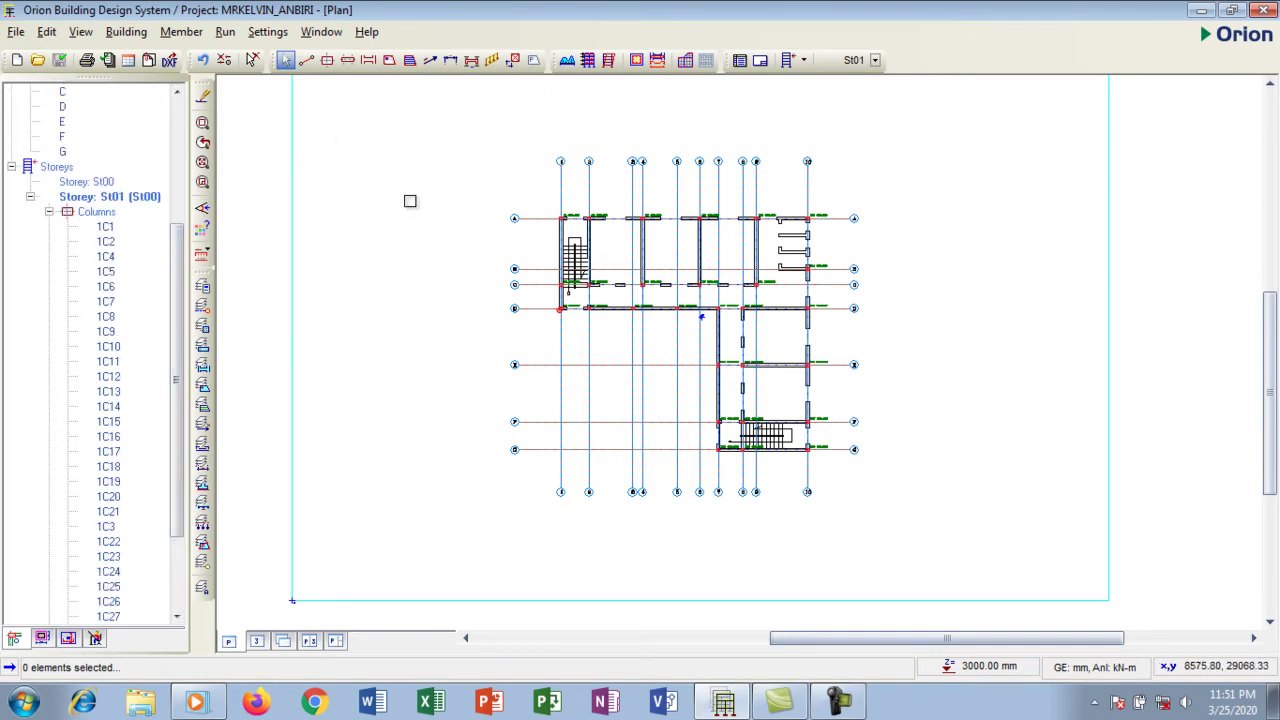
Start inserting a beam of type Normal and set its section width b to 225 mm
{"action": "left_click", "coordinate": [368, 62]}
{"action": "left_click_drag", "start_coordinate": [303, 148], "coordinate": [420, 122]}
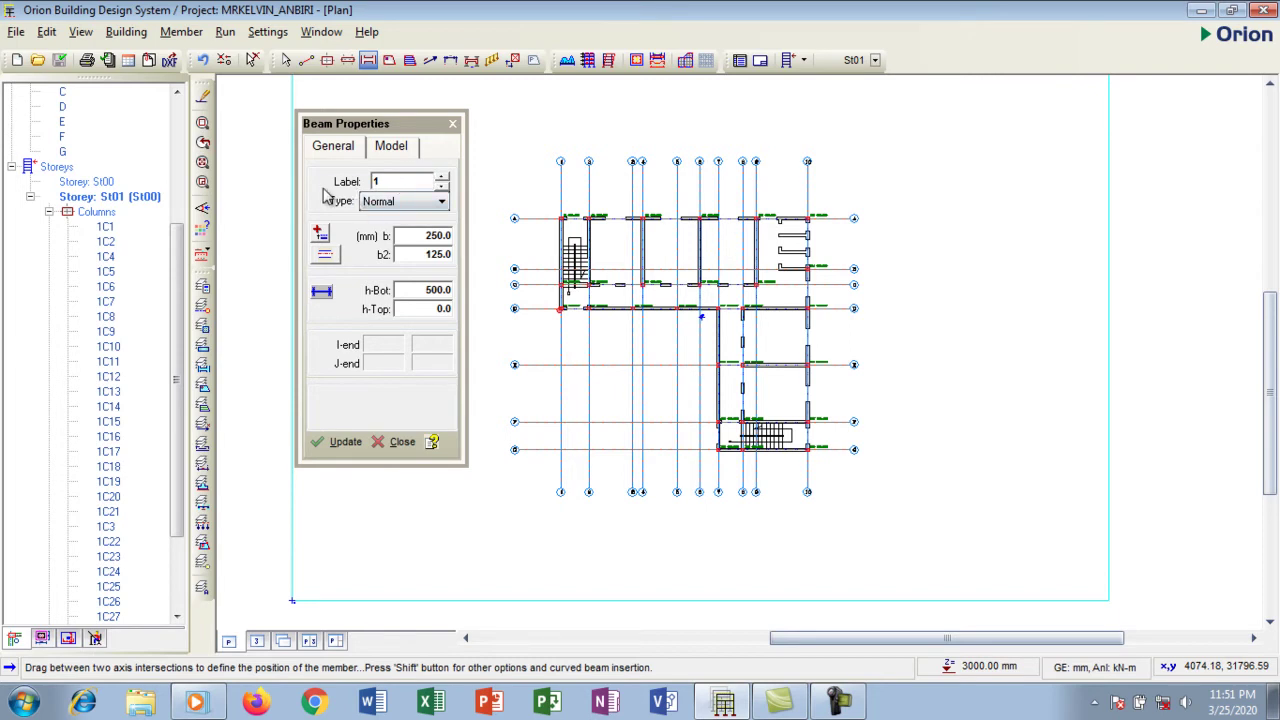
{"action": "left_click", "coordinate": [390, 203]}
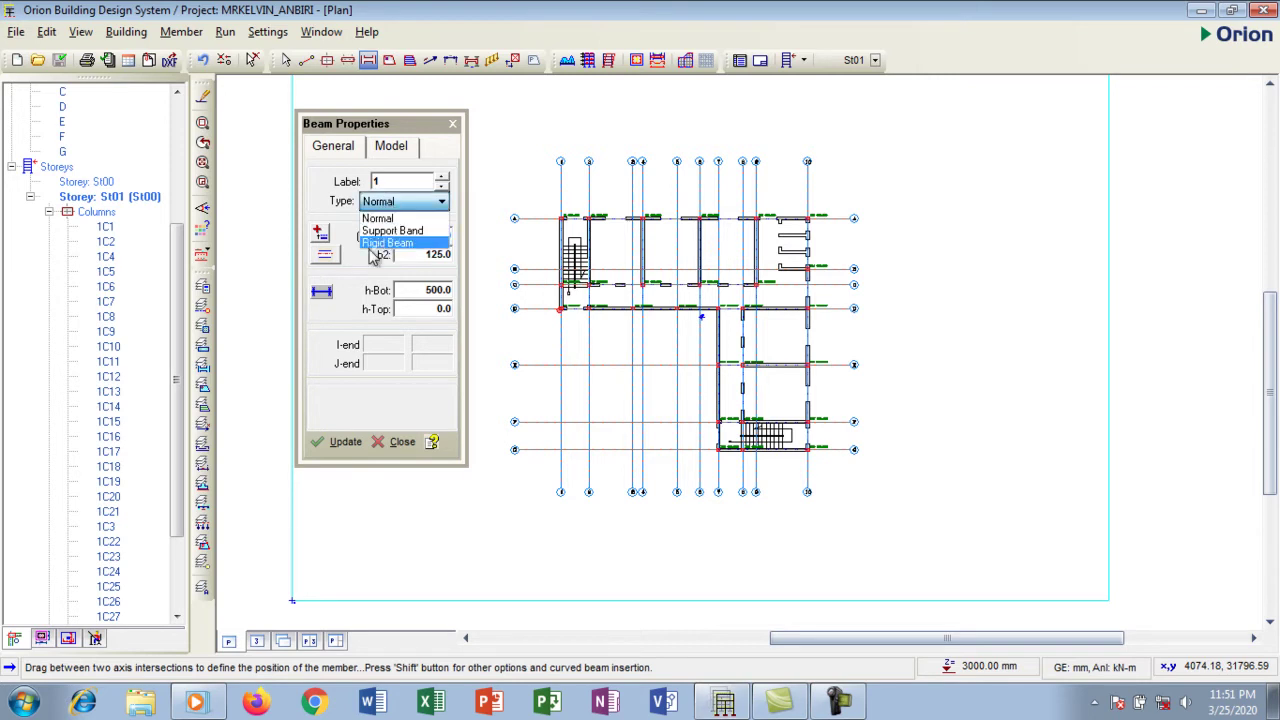
{"action": "left_click", "coordinate": [387, 219]}
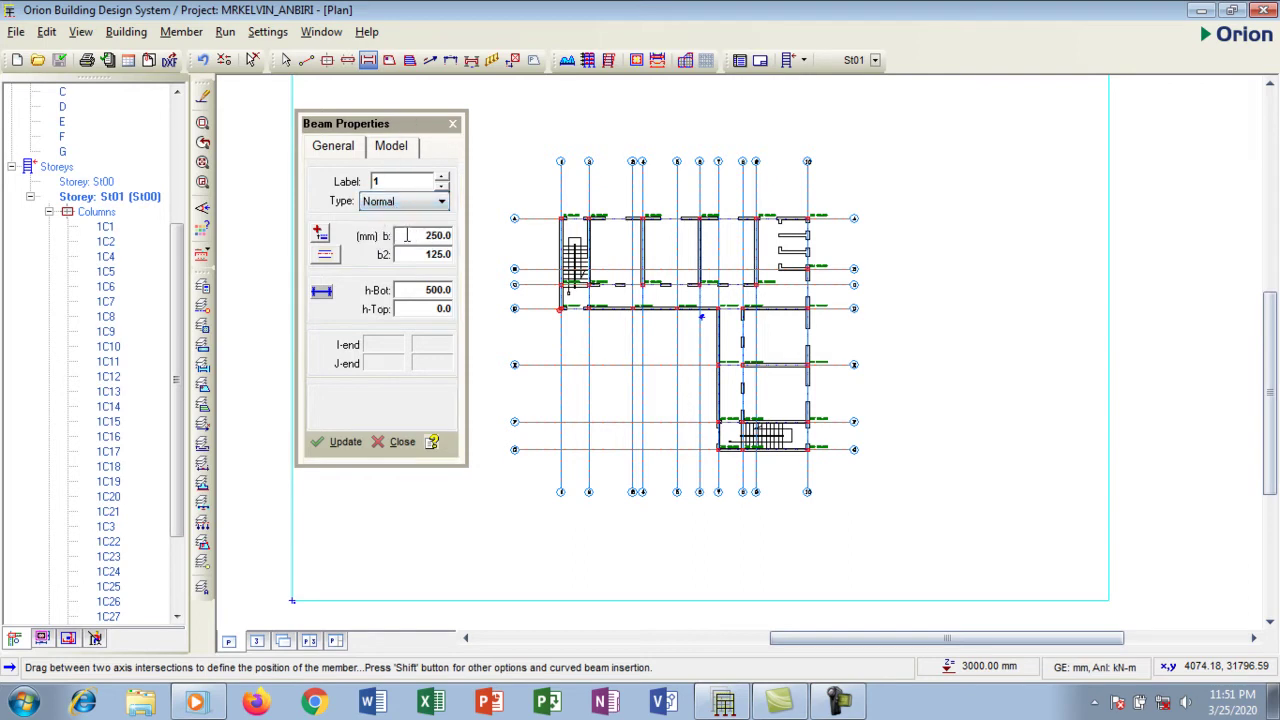
{"action": "left_click", "coordinate": [407, 236]}
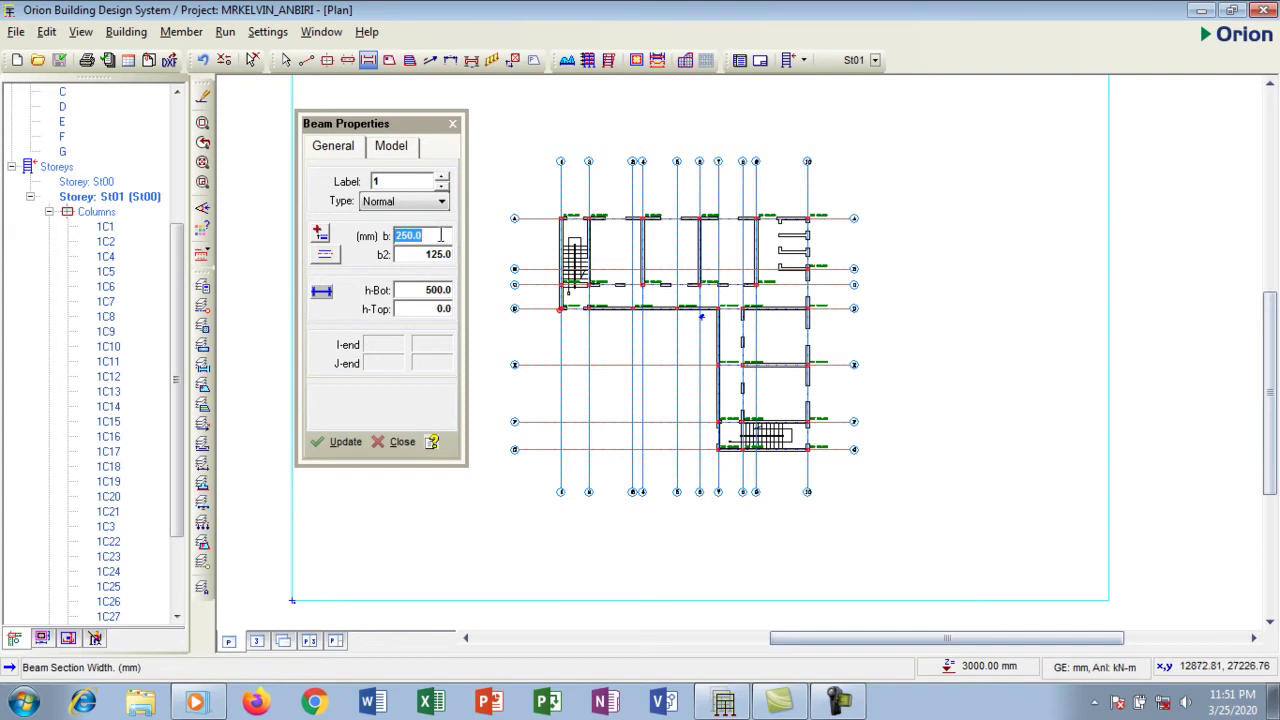
{"action": "type", "text": "225"}
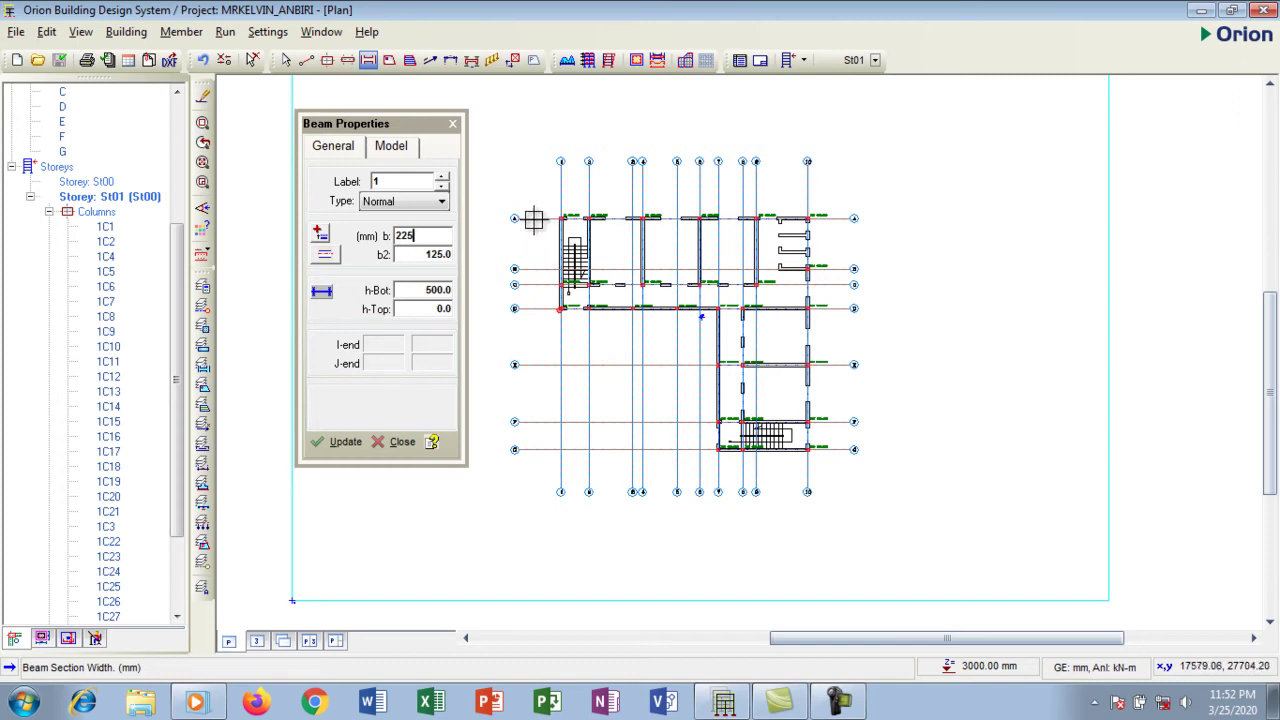
Centre the beam section on its axis and set its depth below slab top (h-Bot) to 225 mm
{"action": "left_click", "coordinate": [325, 255]}
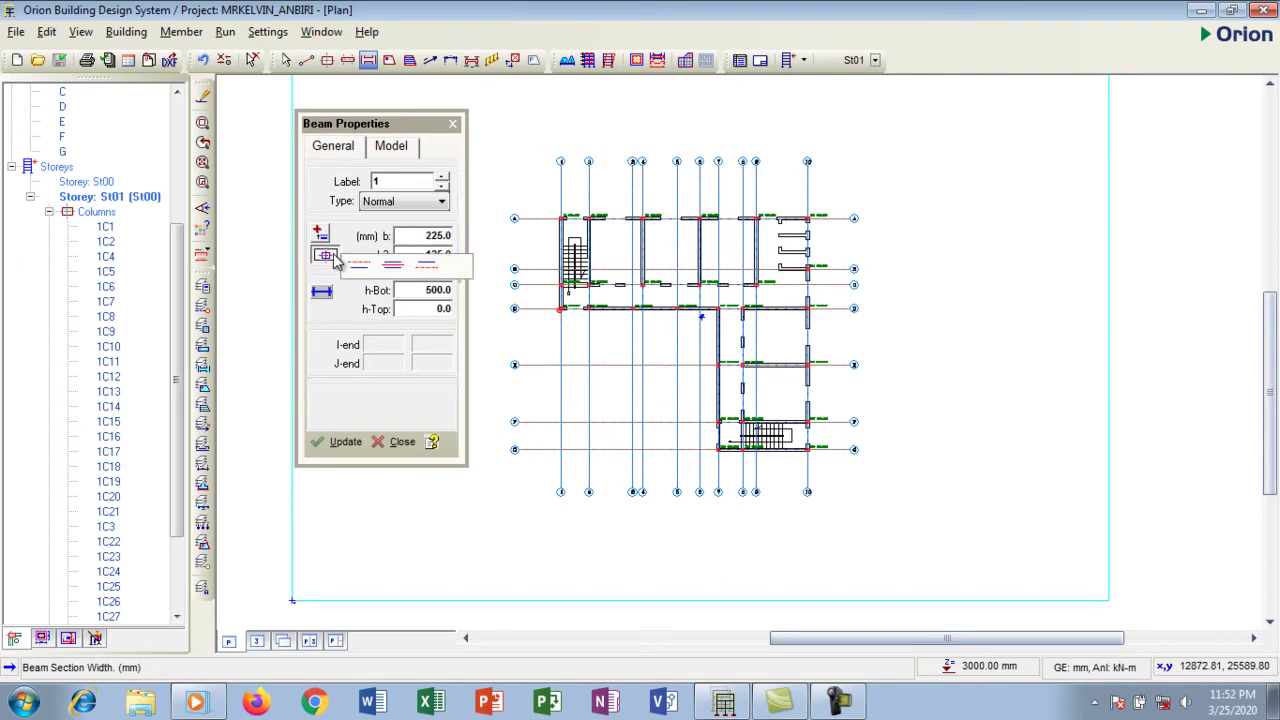
{"action": "left_click", "coordinate": [394, 267]}
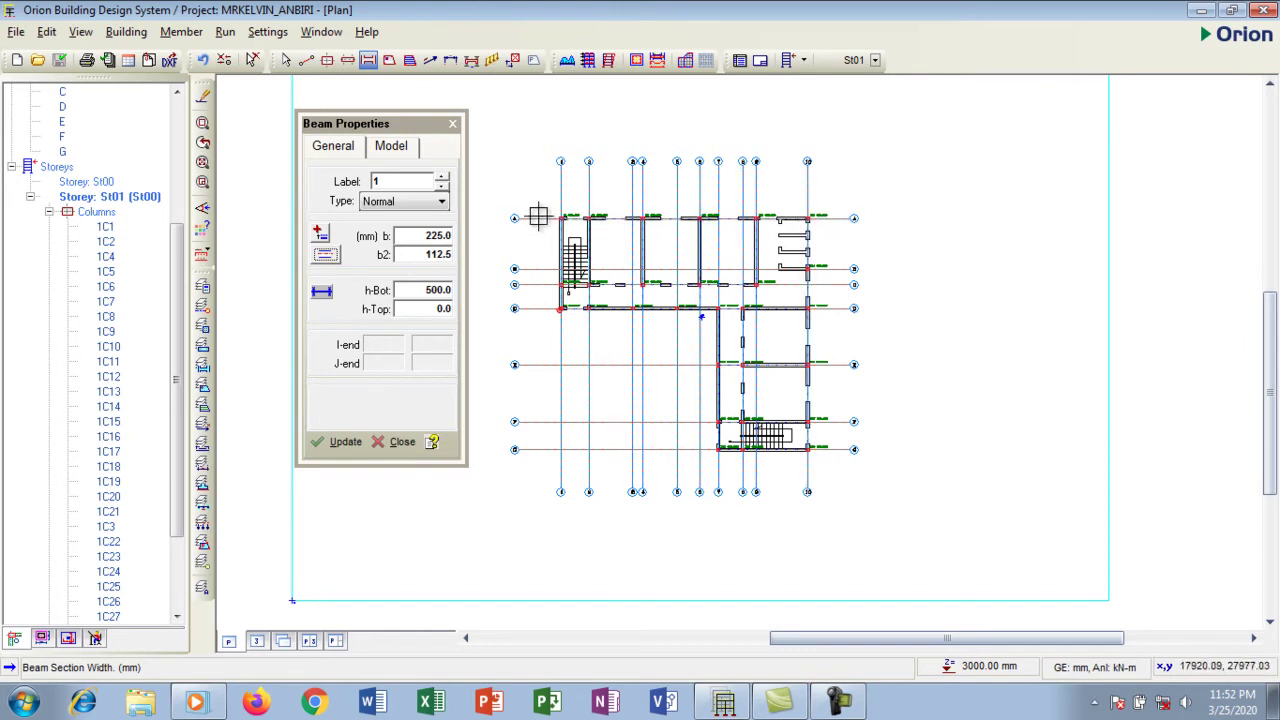
{"action": "double_click", "coordinate": [446, 290]}
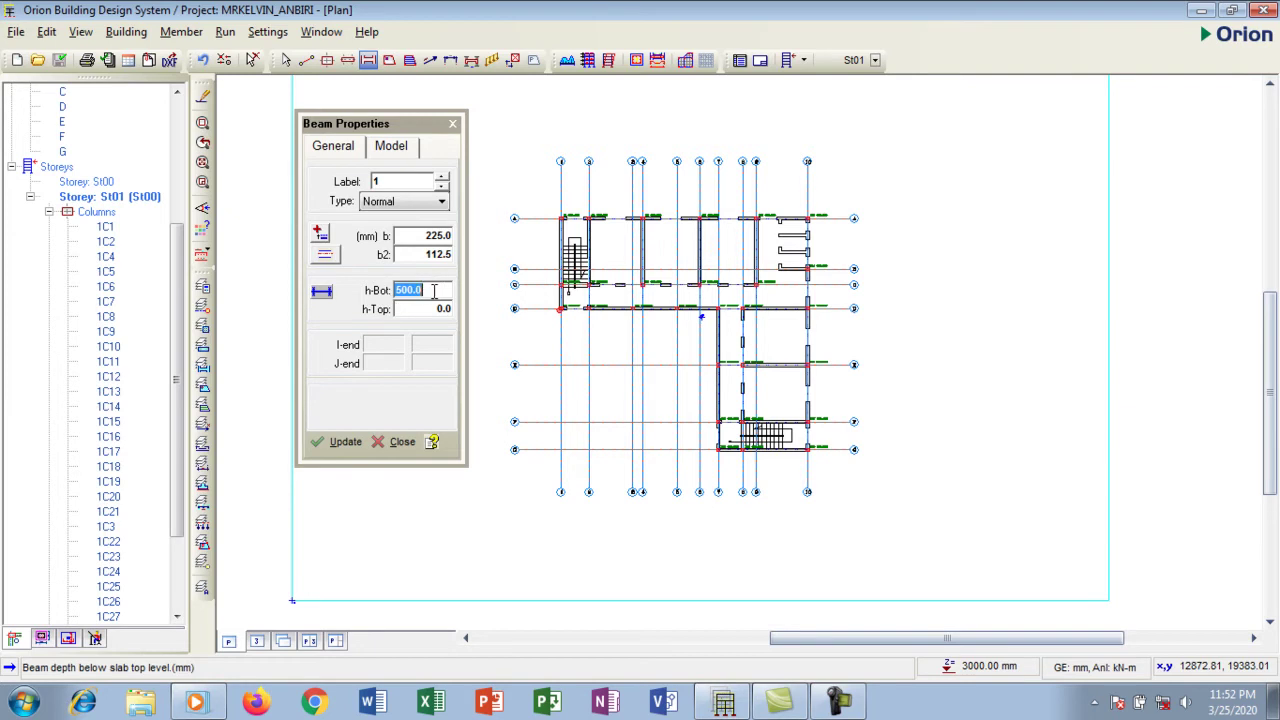
{"action": "type", "text": "225"}
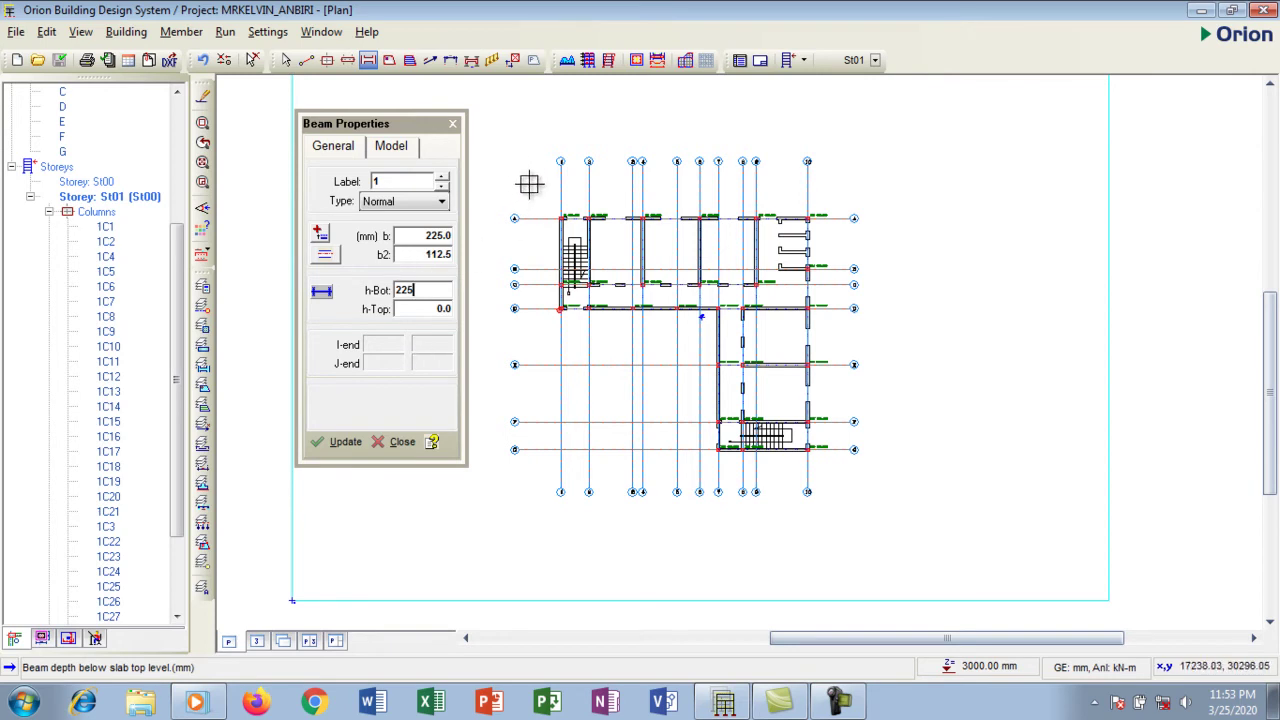
{"action": "left_click_drag", "start_coordinate": [414, 122], "coordinate": [371, 114]}
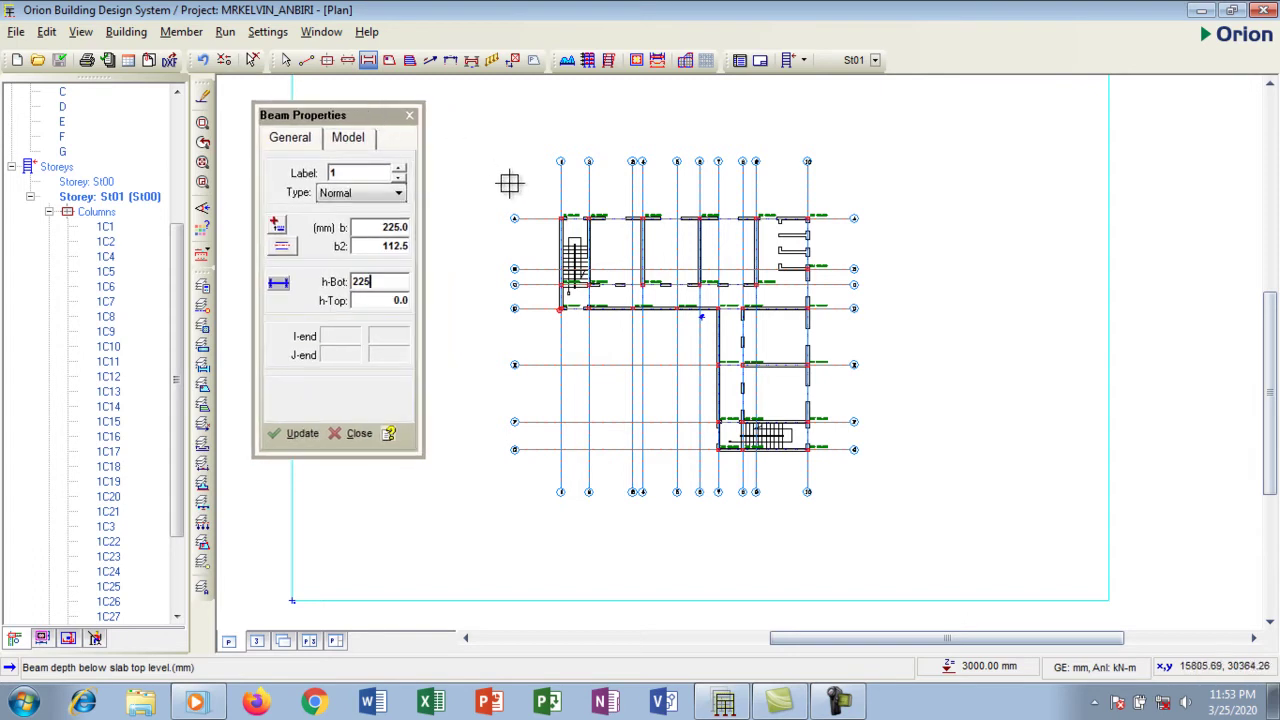
{"action": "left_click_drag", "start_coordinate": [345, 120], "coordinate": [331, 117]}
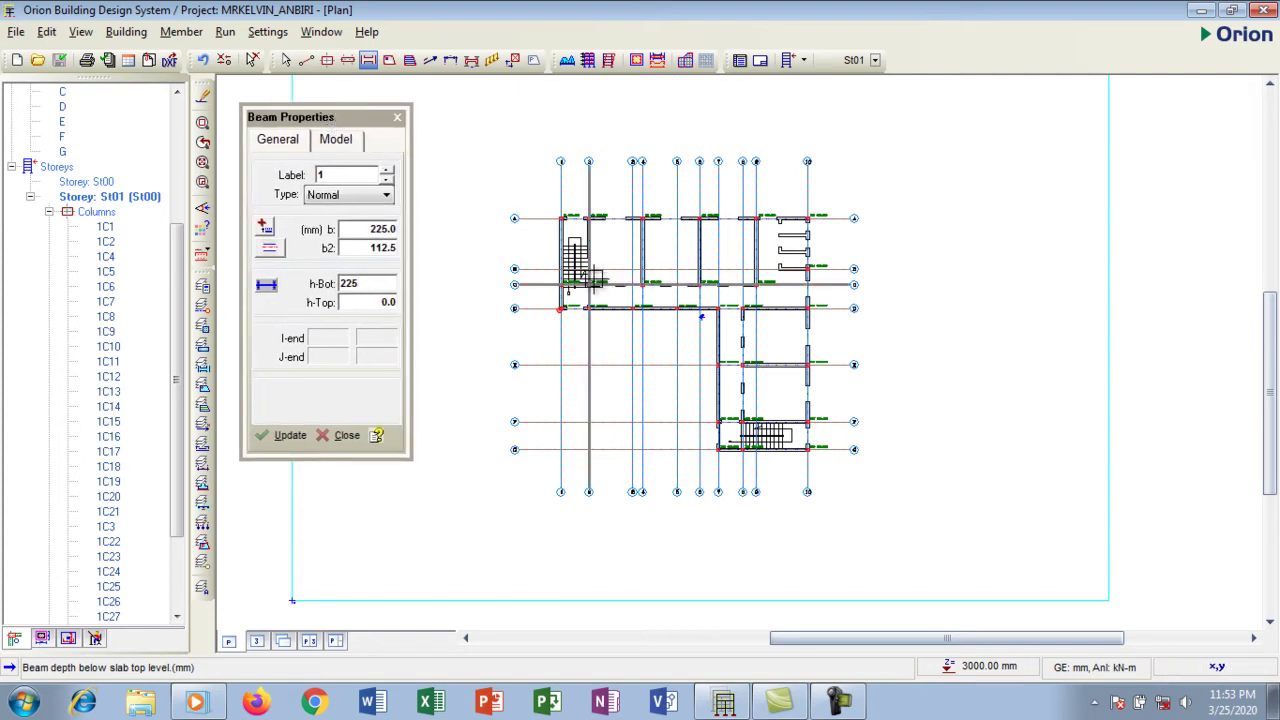
{"action": "left_click", "coordinate": [514, 184]}
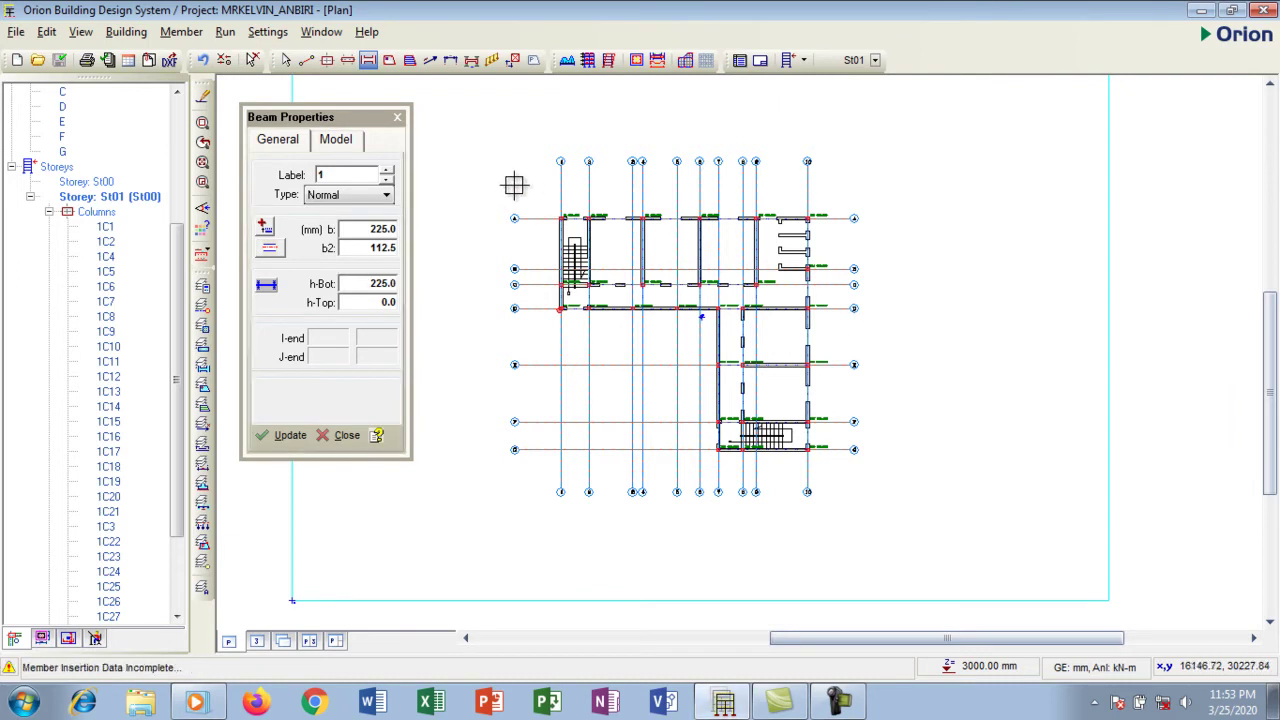
Insert the beam along axis 1 between axes A and D and save the project changes
{"action": "scroll", "coordinate": [514, 184], "scroll_direction": "down", "scroll_amount": 1}
{"action": "scroll", "coordinate": [514, 184], "scroll_direction": "up", "scroll_amount": 1}
{"action": "scroll", "coordinate": [514, 184], "scroll_direction": "down", "scroll_amount": 1}
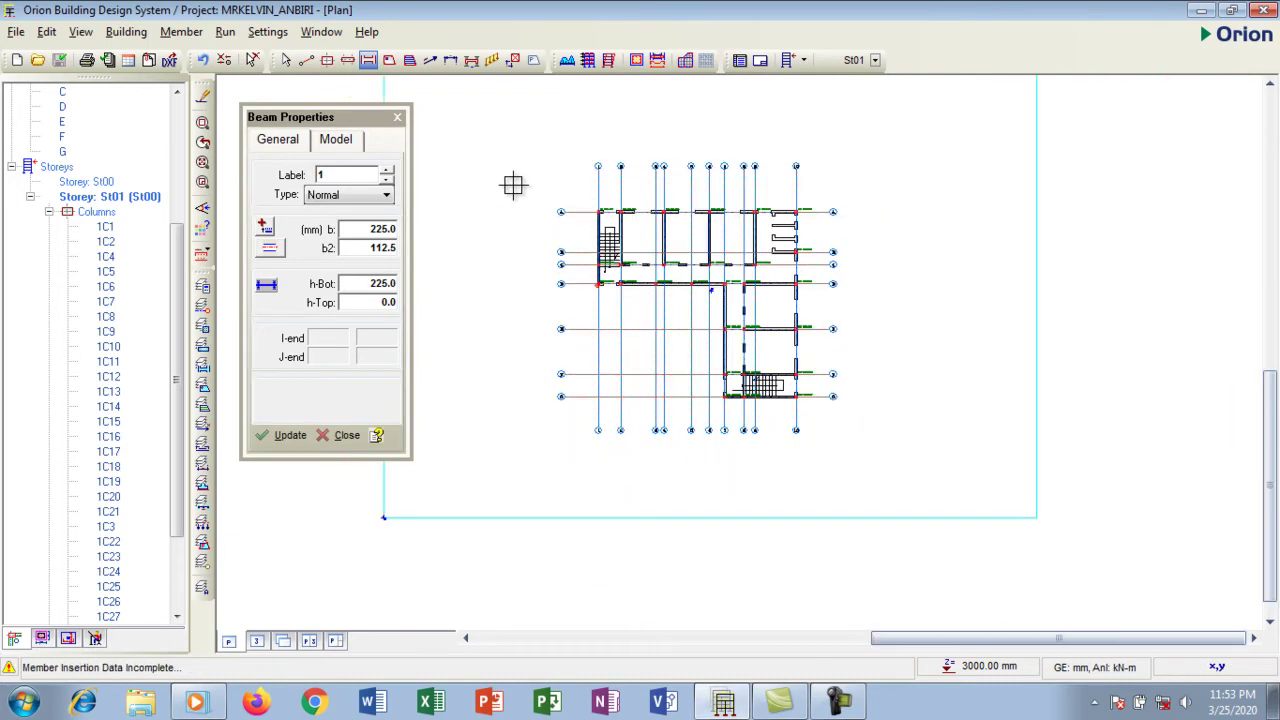
{"action": "scroll", "coordinate": [591, 266], "scroll_direction": "down", "scroll_amount": 2}
{"action": "scroll", "coordinate": [592, 318], "scroll_direction": "up", "scroll_amount": 1}
{"action": "scroll", "coordinate": [592, 318], "scroll_direction": "up", "scroll_amount": 1}
{"action": "scroll", "coordinate": [534, 183], "scroll_direction": "down", "scroll_amount": 1}
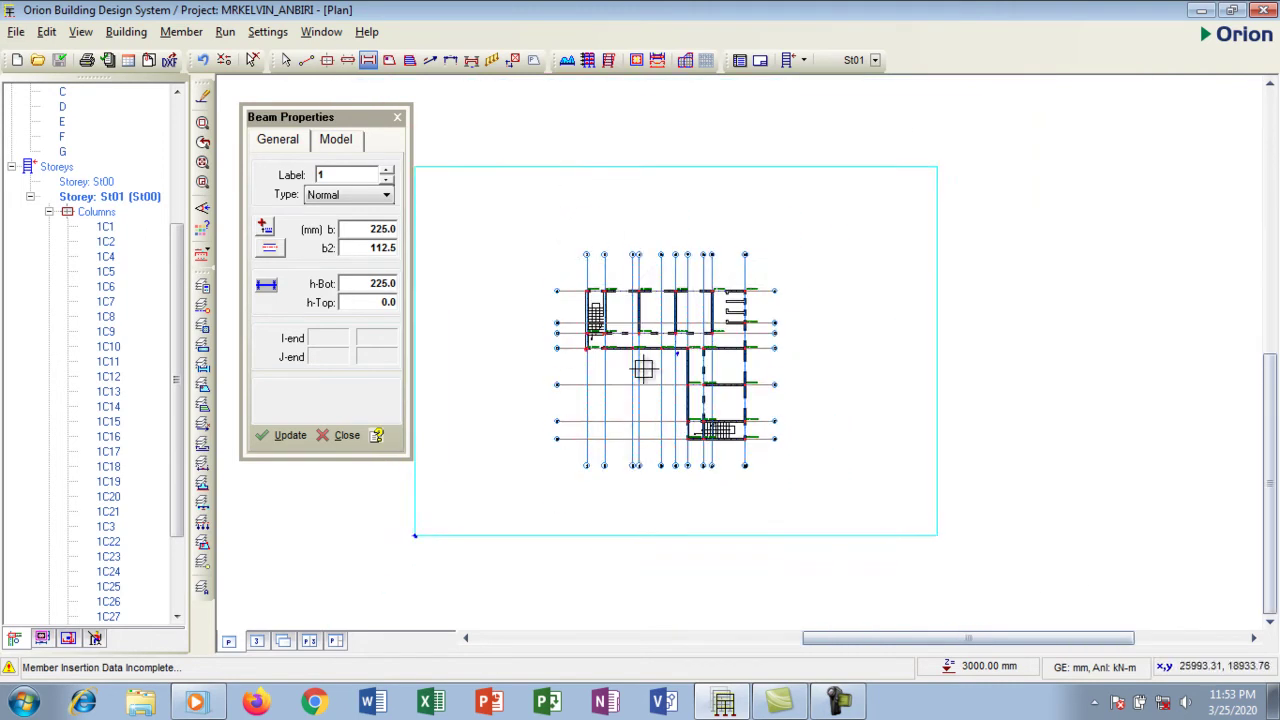
{"action": "scroll", "coordinate": [644, 367], "scroll_direction": "up", "scroll_amount": 1}
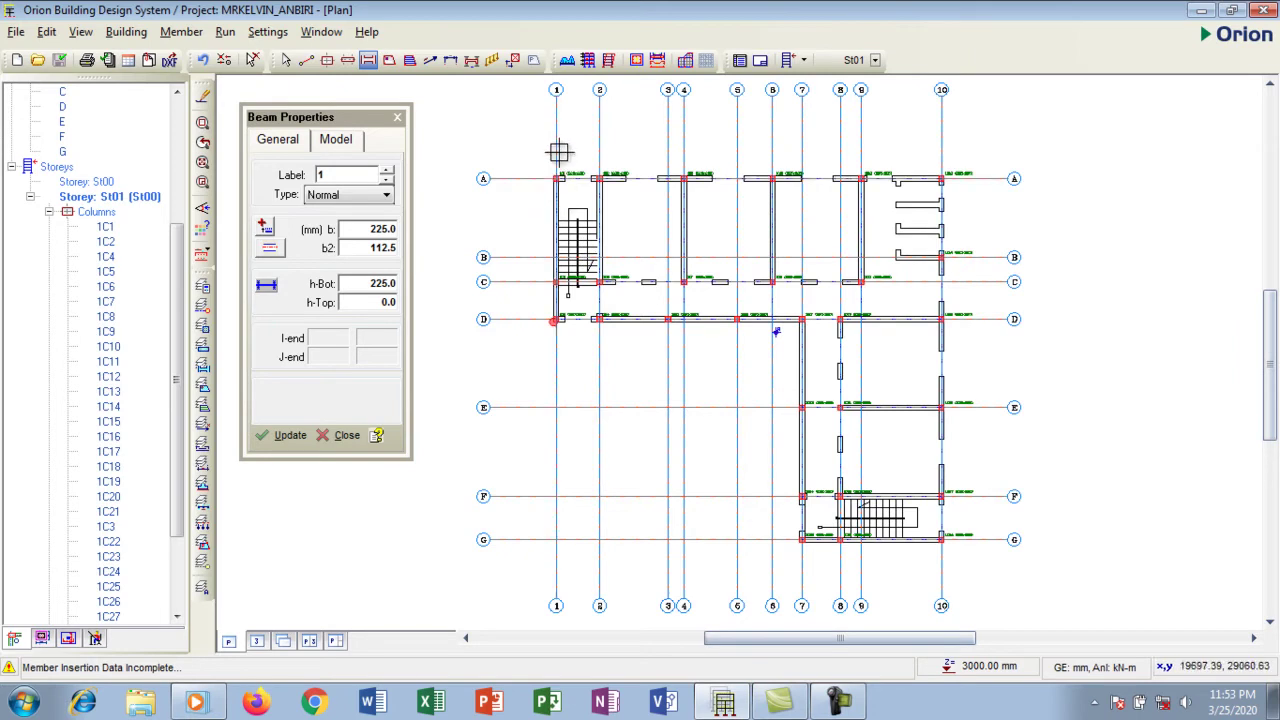
{"action": "left_click", "coordinate": [555, 319]}
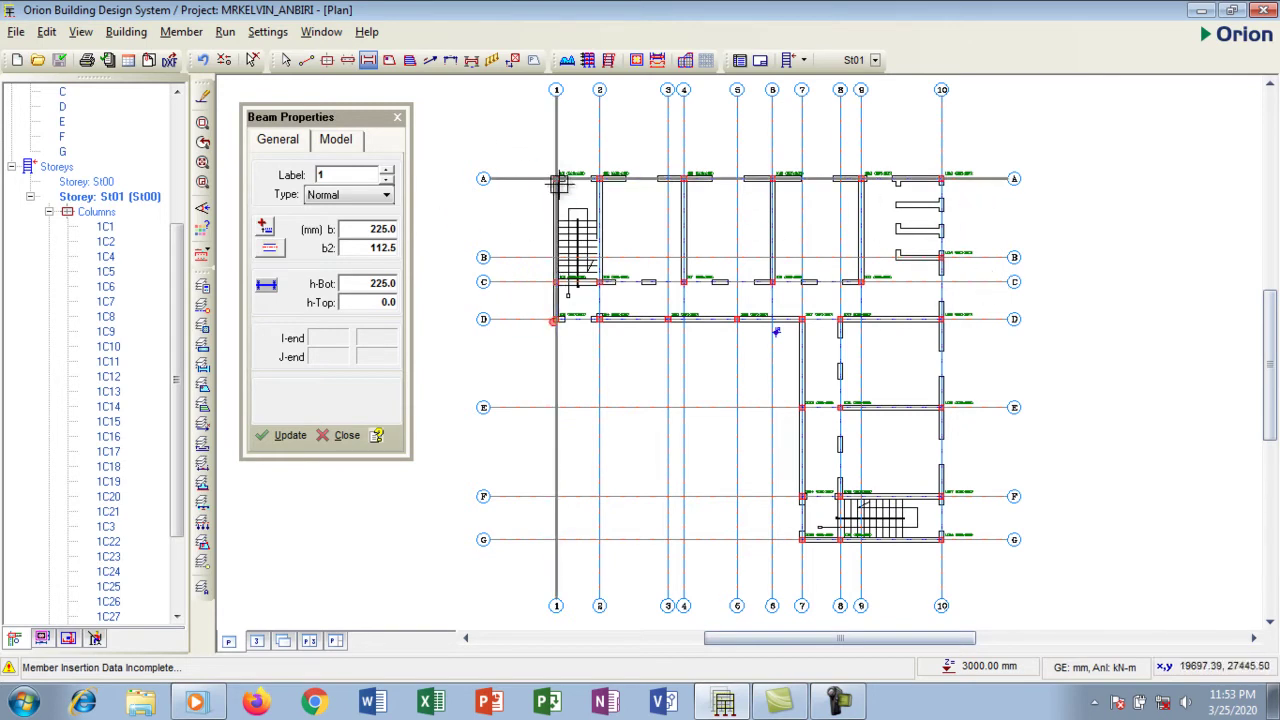
{"action": "left_click", "coordinate": [553, 321]}
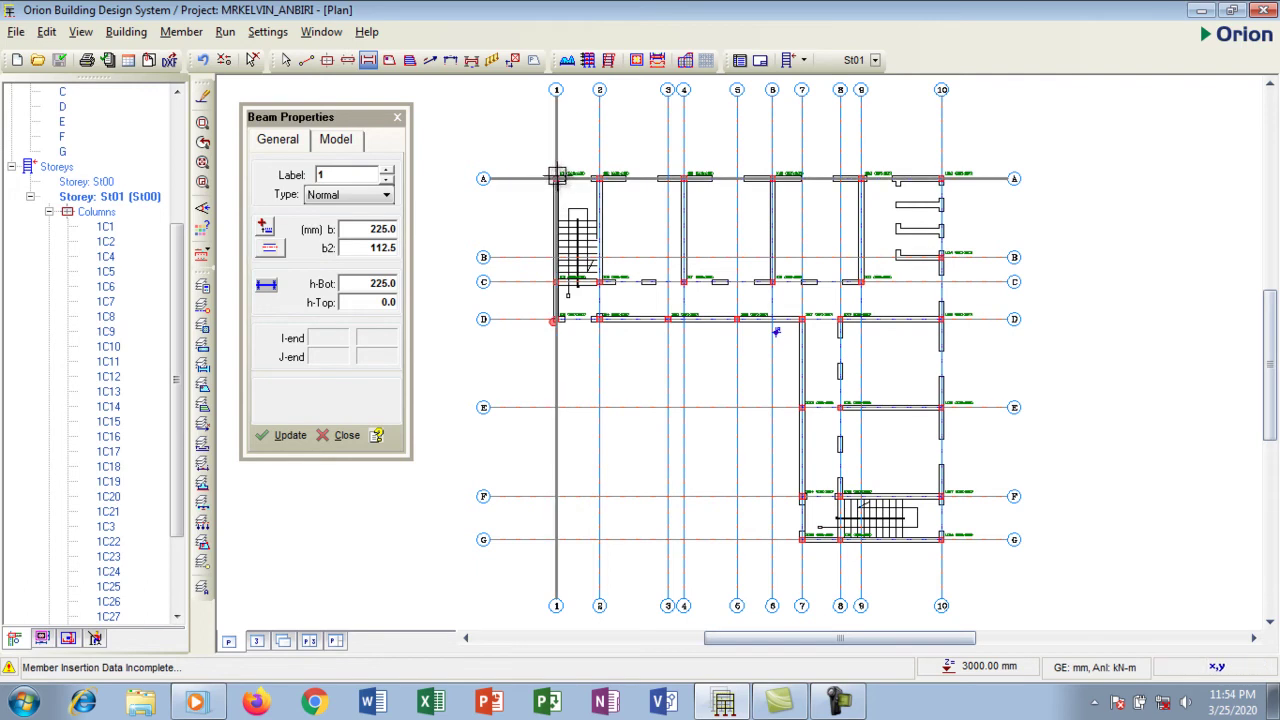
{"action": "scroll", "coordinate": [557, 178], "scroll_direction": "up", "scroll_amount": 2}
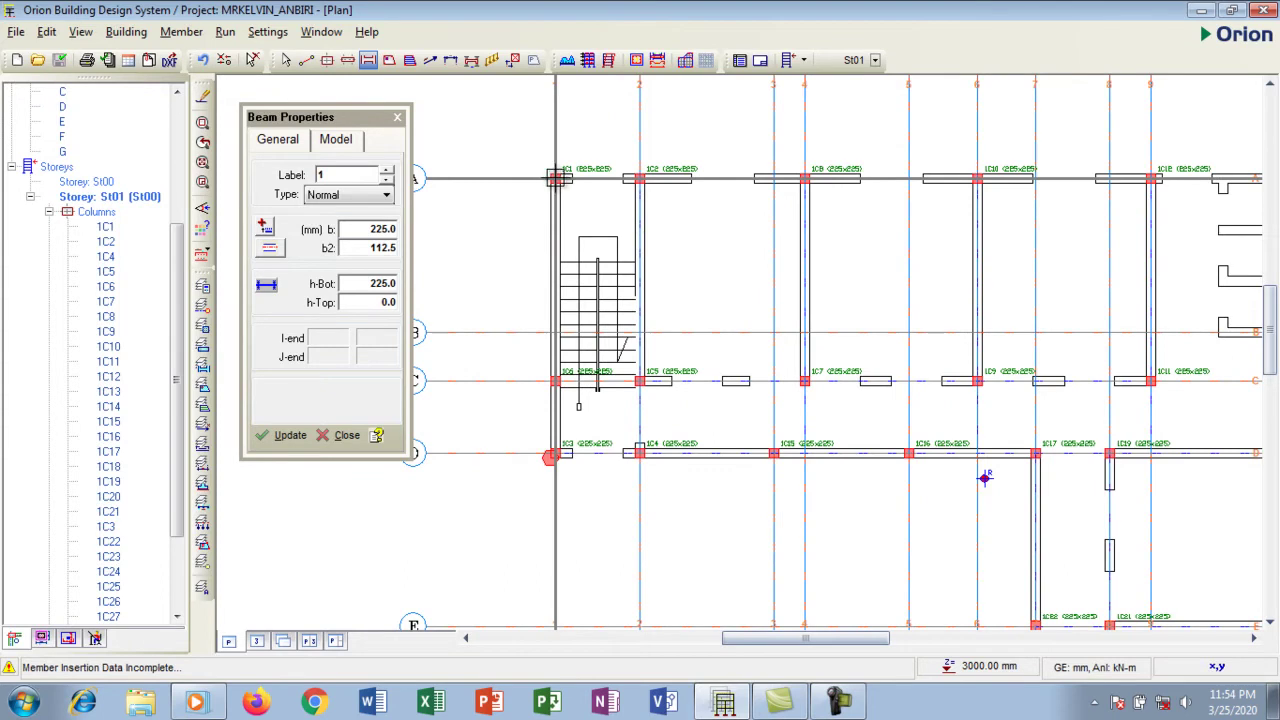
{"action": "left_click_drag", "start_coordinate": [557, 178], "coordinate": [557, 178]}
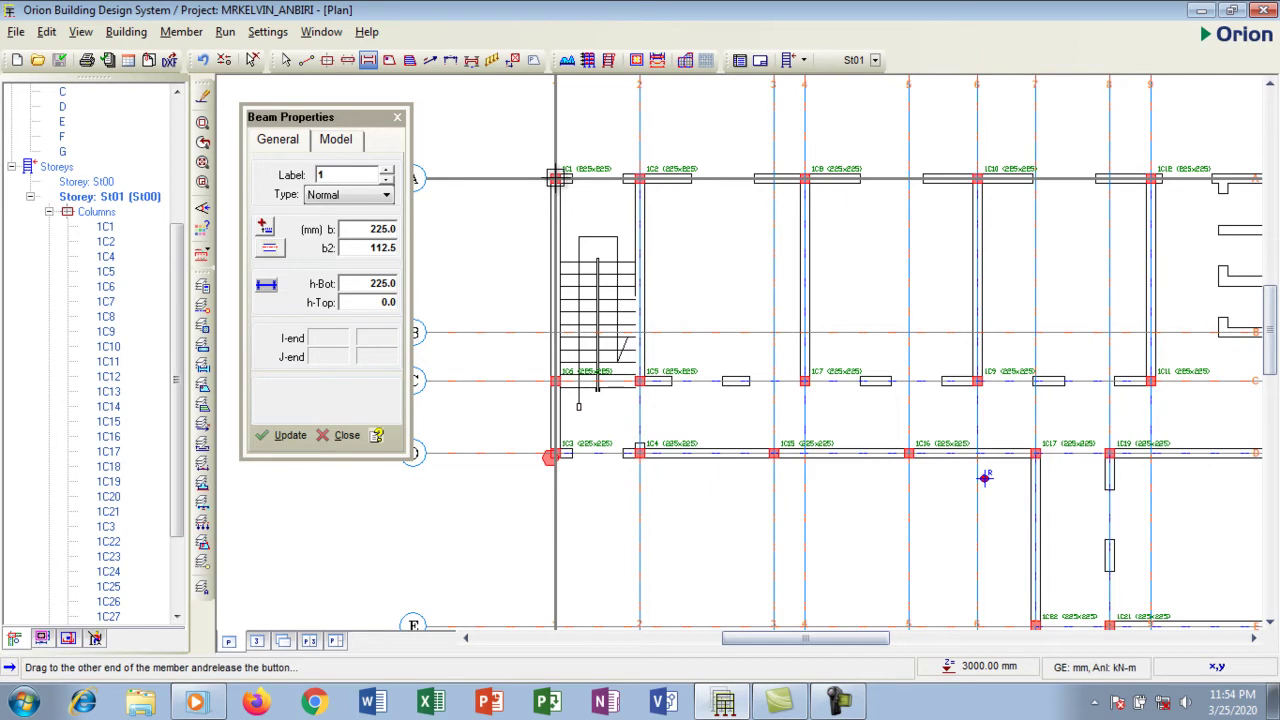
{"action": "left_click_drag", "start_coordinate": [557, 178], "coordinate": [555, 455]}
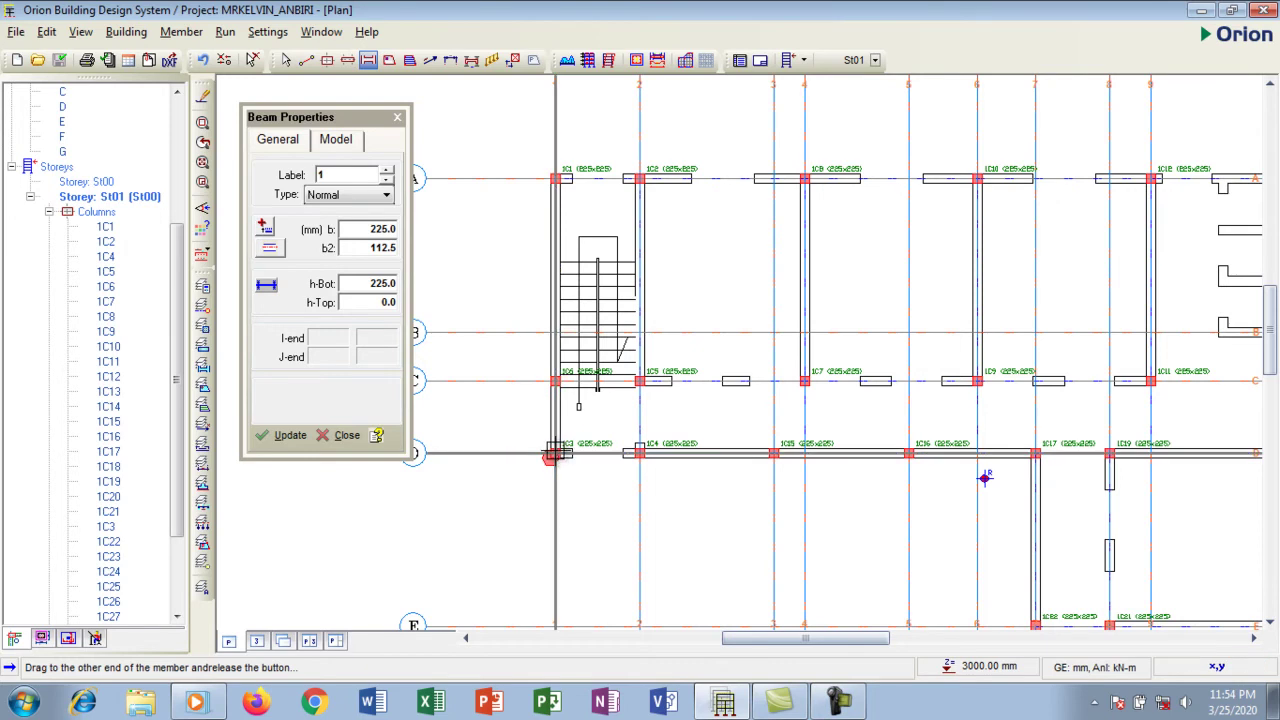
{"action": "left_click_drag", "start_coordinate": [555, 455], "coordinate": [551, 451]}
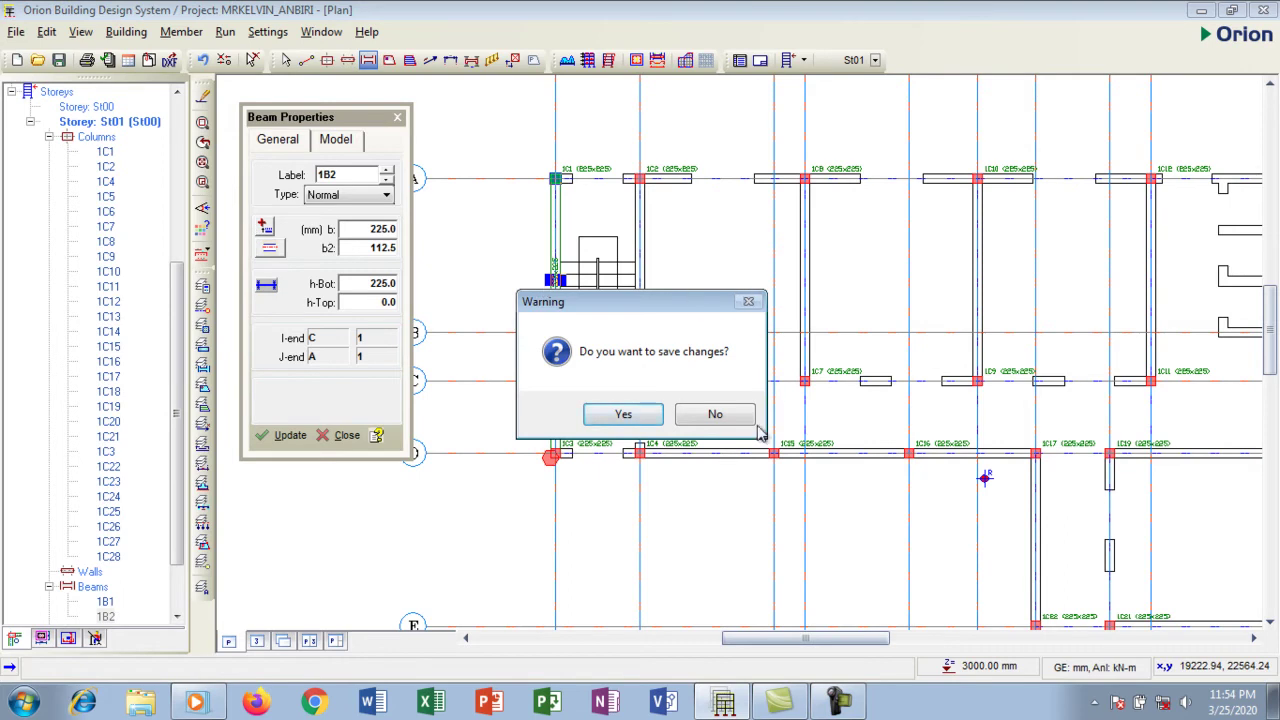
{"action": "left_click_drag", "start_coordinate": [651, 310], "coordinate": [963, 196]}
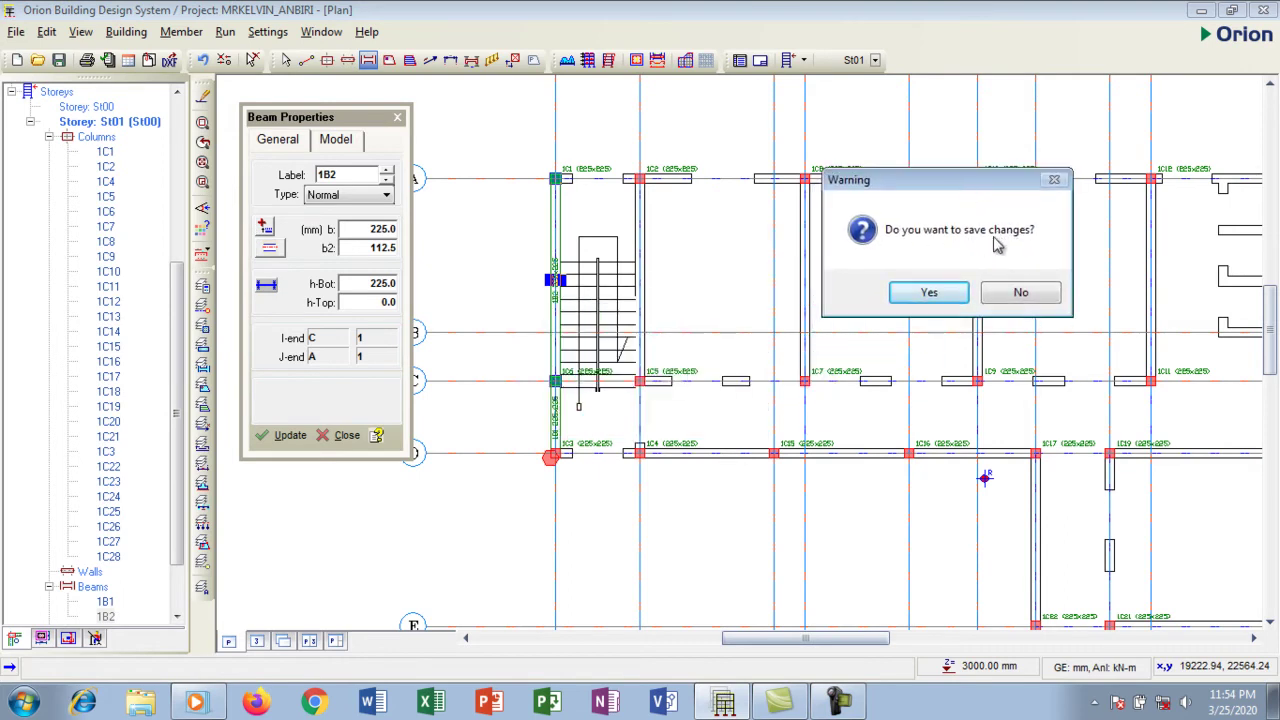
{"action": "left_click", "coordinate": [929, 293]}
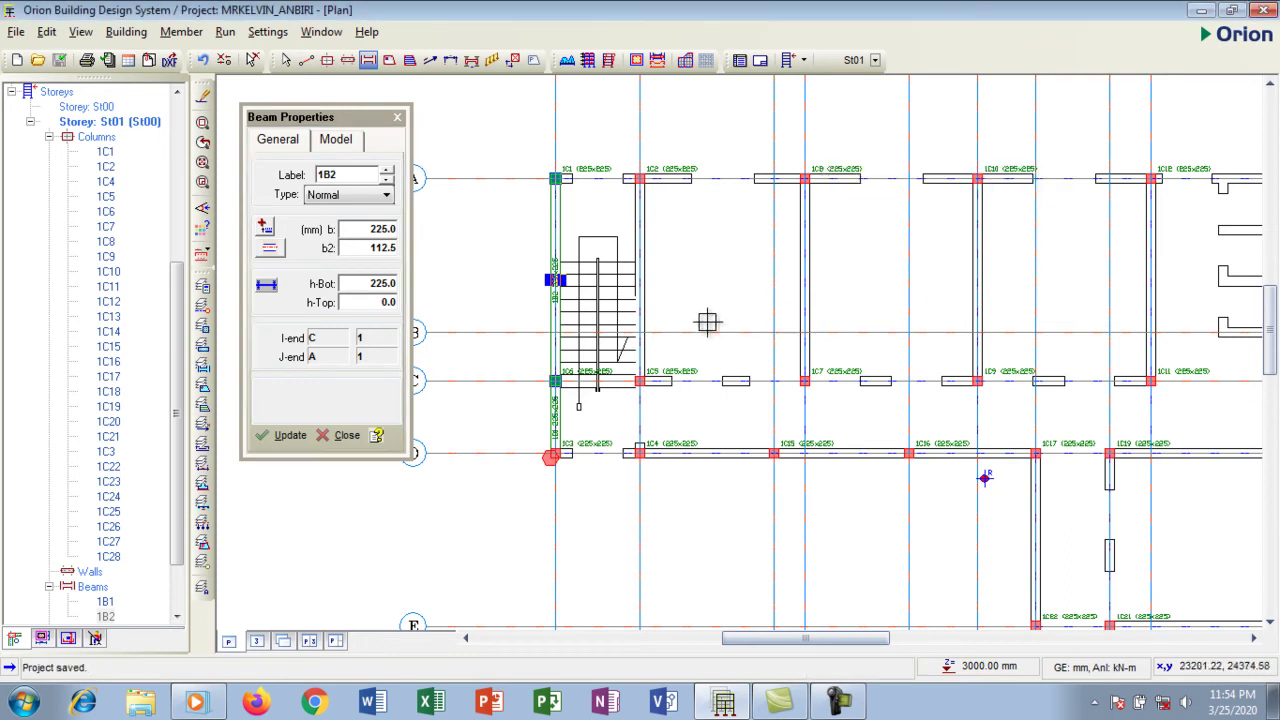
Examine the beams on axis 1, their size labels and their connections at columns 1C6 and 1C3
{"action": "scroll", "coordinate": [565, 322], "scroll_direction": "up", "scroll_amount": 1}
{"action": "scroll", "coordinate": [560, 305], "scroll_direction": "up", "scroll_amount": 4}
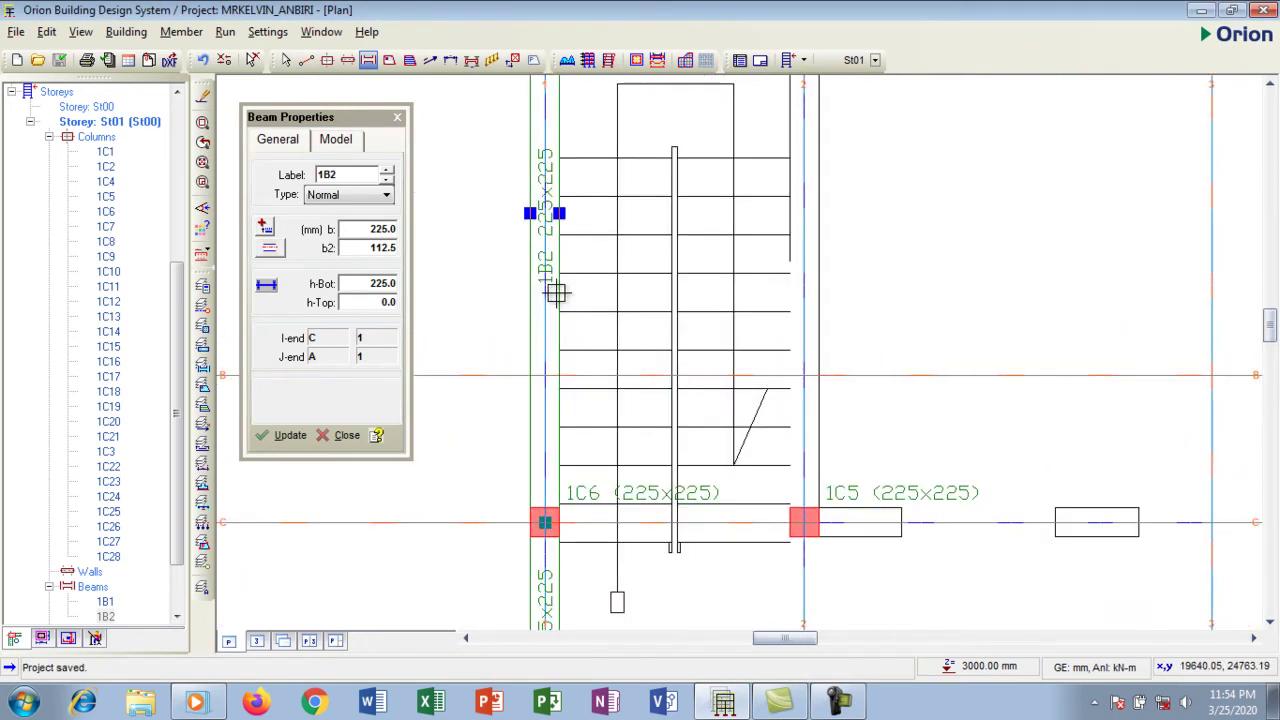
{"action": "scroll", "coordinate": [594, 194], "scroll_direction": "down", "scroll_amount": 3}
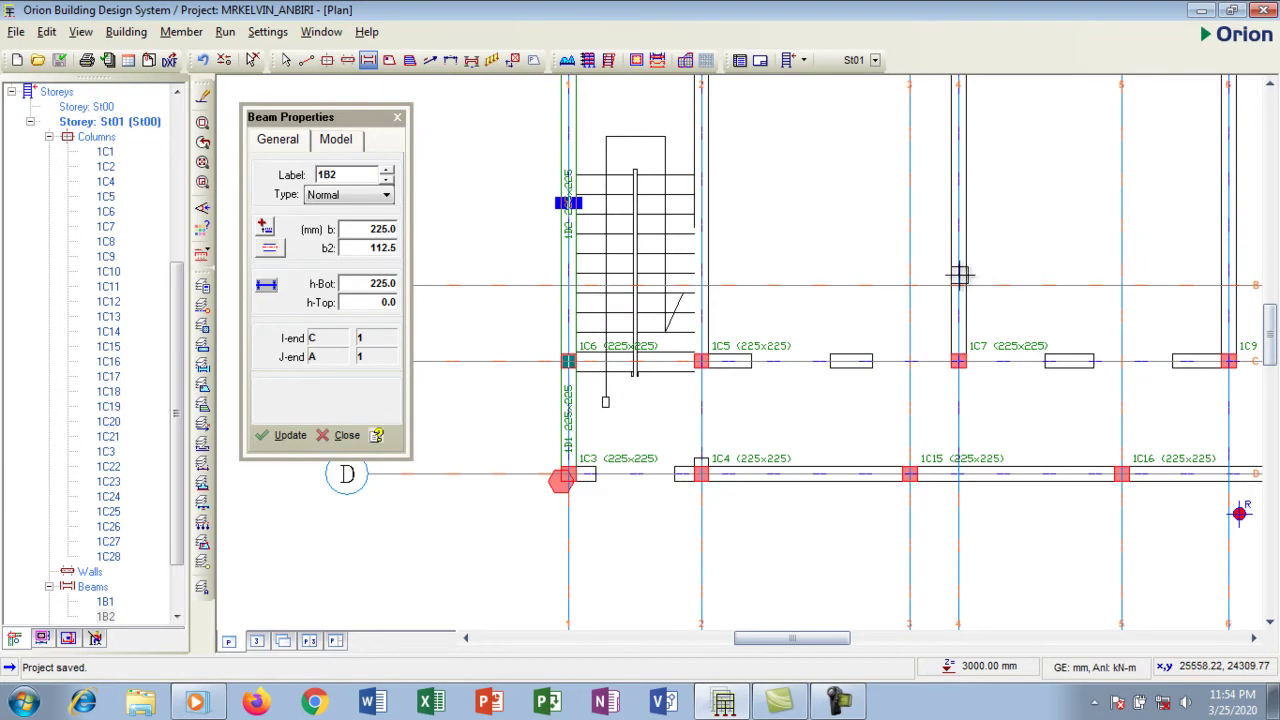
{"action": "scroll", "coordinate": [702, 354], "scroll_direction": "down", "scroll_amount": 1}
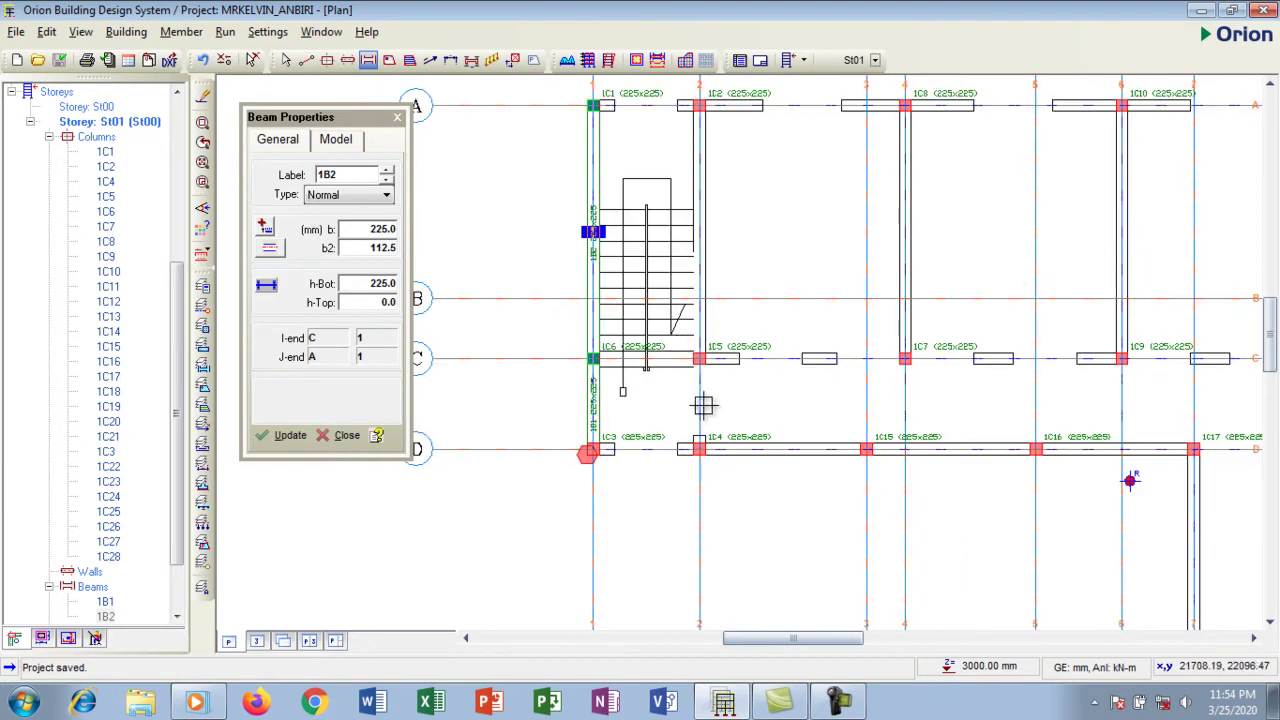
{"action": "scroll", "coordinate": [590, 452], "scroll_direction": "up", "scroll_amount": 3}
{"action": "scroll", "coordinate": [588, 468], "scroll_direction": "up", "scroll_amount": 2}
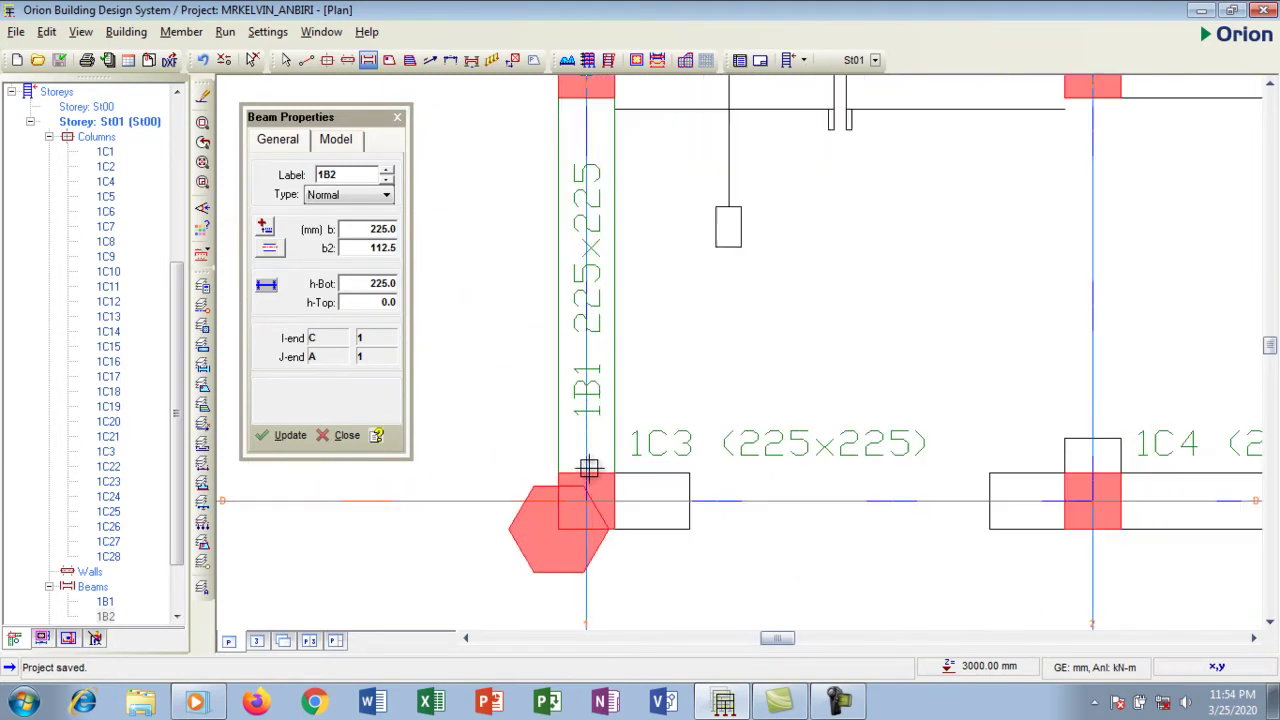
{"action": "scroll", "coordinate": [608, 243], "scroll_direction": "down", "scroll_amount": 1}
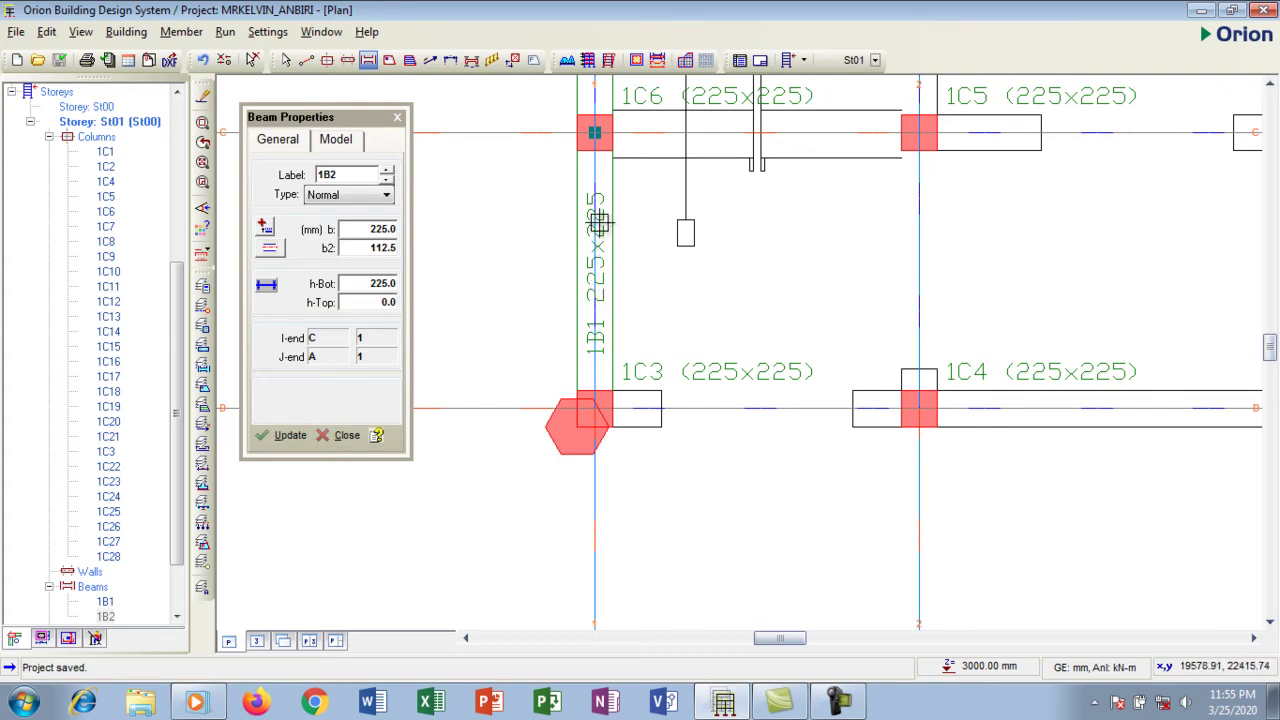
{"action": "scroll", "coordinate": [600, 205], "scroll_direction": "down", "scroll_amount": 4}
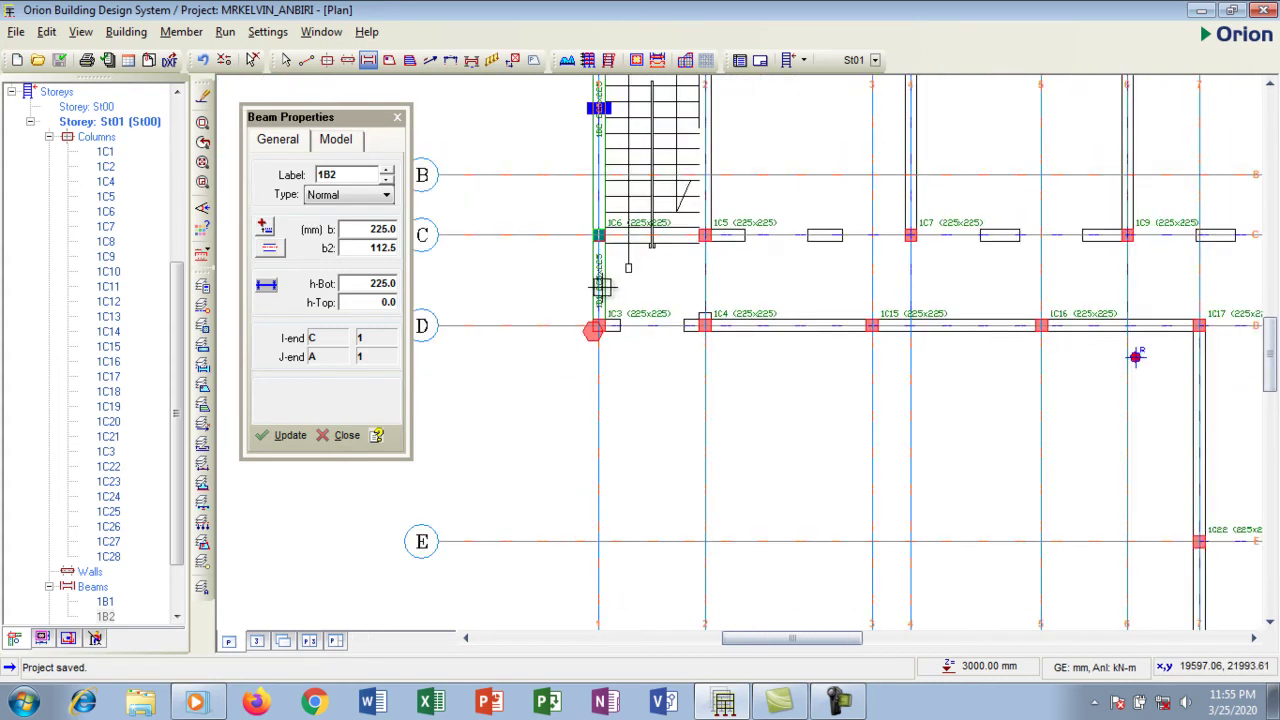
{"action": "scroll", "coordinate": [605, 260], "scroll_direction": "down", "scroll_amount": 1}
{"action": "scroll", "coordinate": [609, 294], "scroll_direction": "up", "scroll_amount": 6}
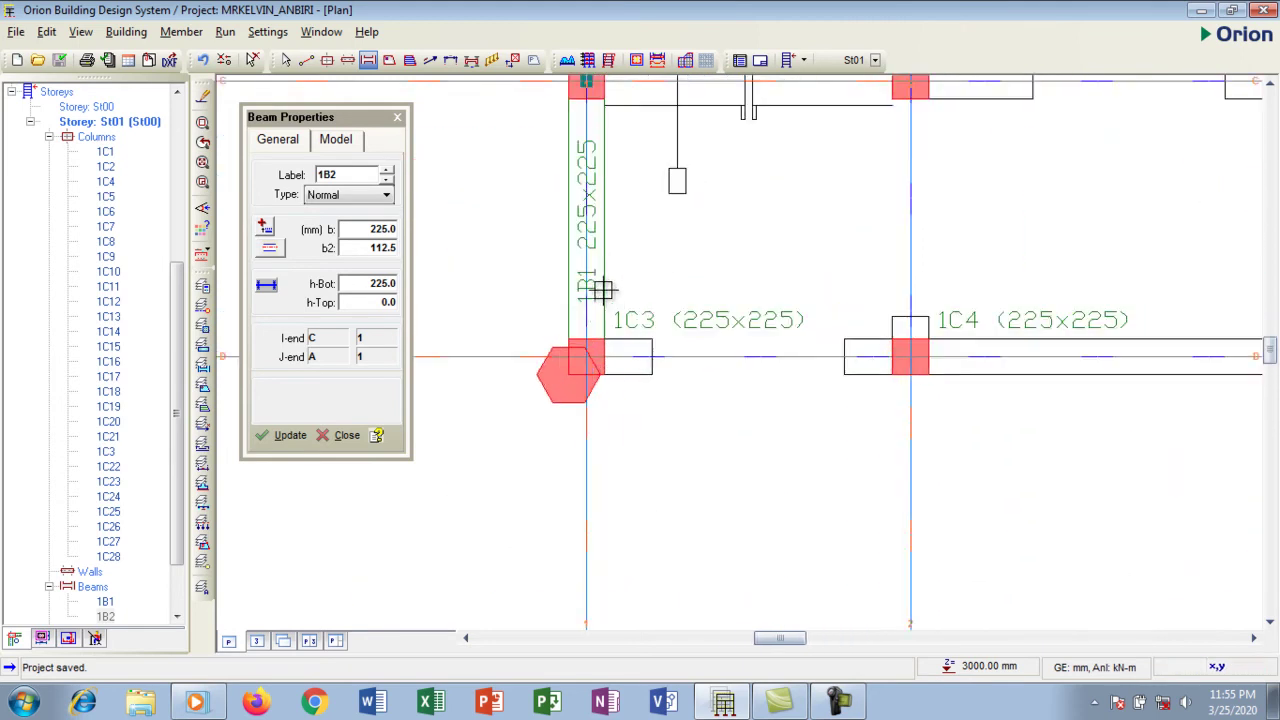
{"action": "scroll", "coordinate": [586, 307], "scroll_direction": "up", "scroll_amount": 2}
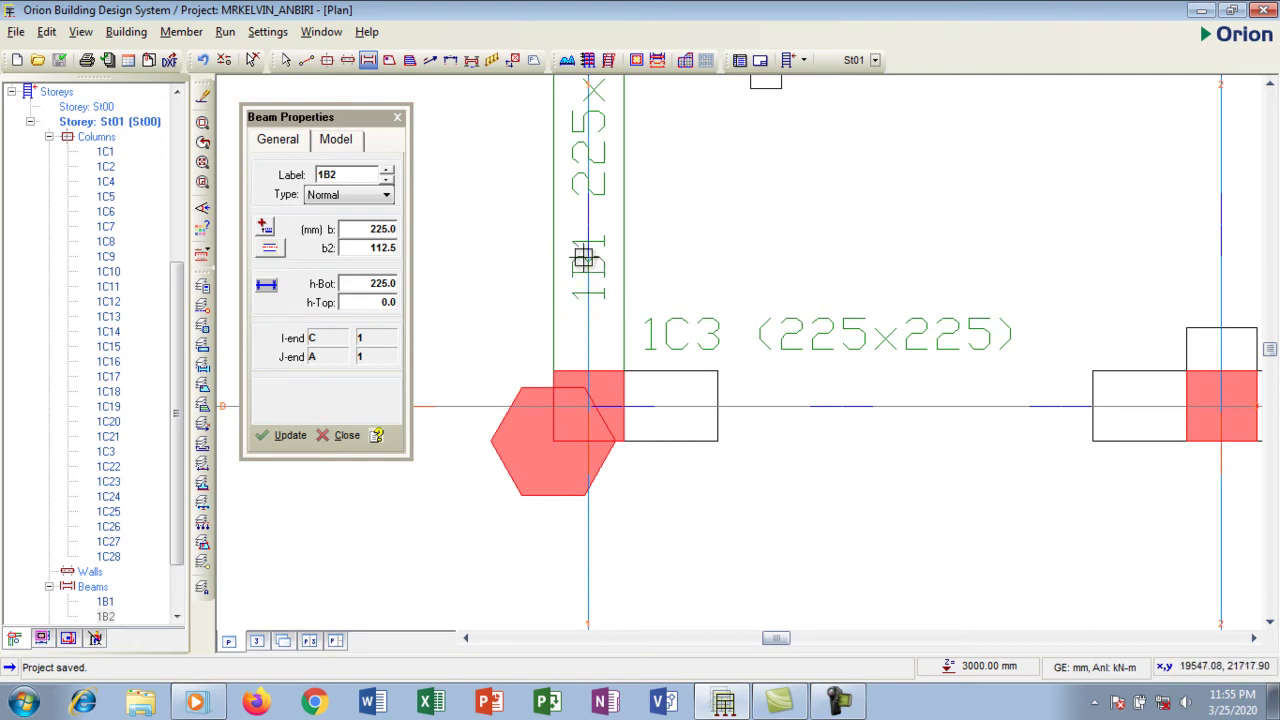
Insert the 225 x 225 mm beam along axis 2 between axes A and D
{"action": "scroll", "coordinate": [627, 358], "scroll_direction": "down", "scroll_amount": 2}
{"action": "scroll", "coordinate": [627, 358], "scroll_direction": "down", "scroll_amount": 2}
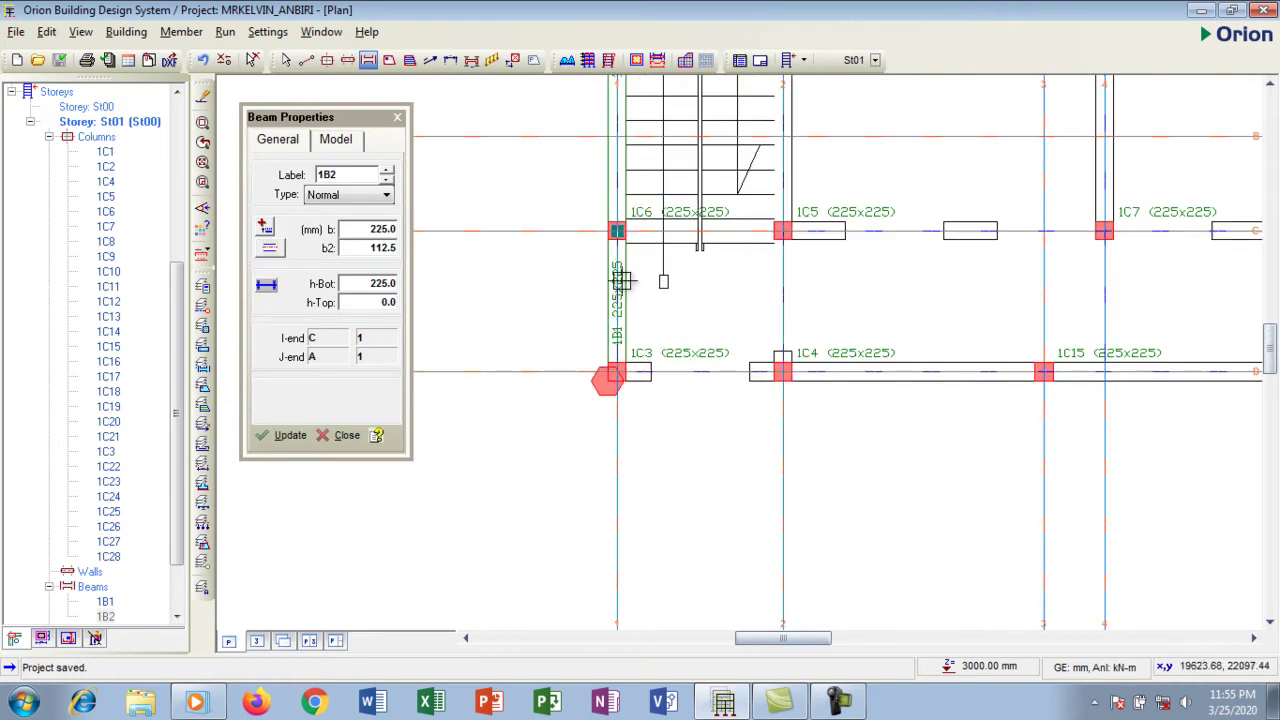
{"action": "scroll", "coordinate": [620, 350], "scroll_direction": "up", "scroll_amount": 1}
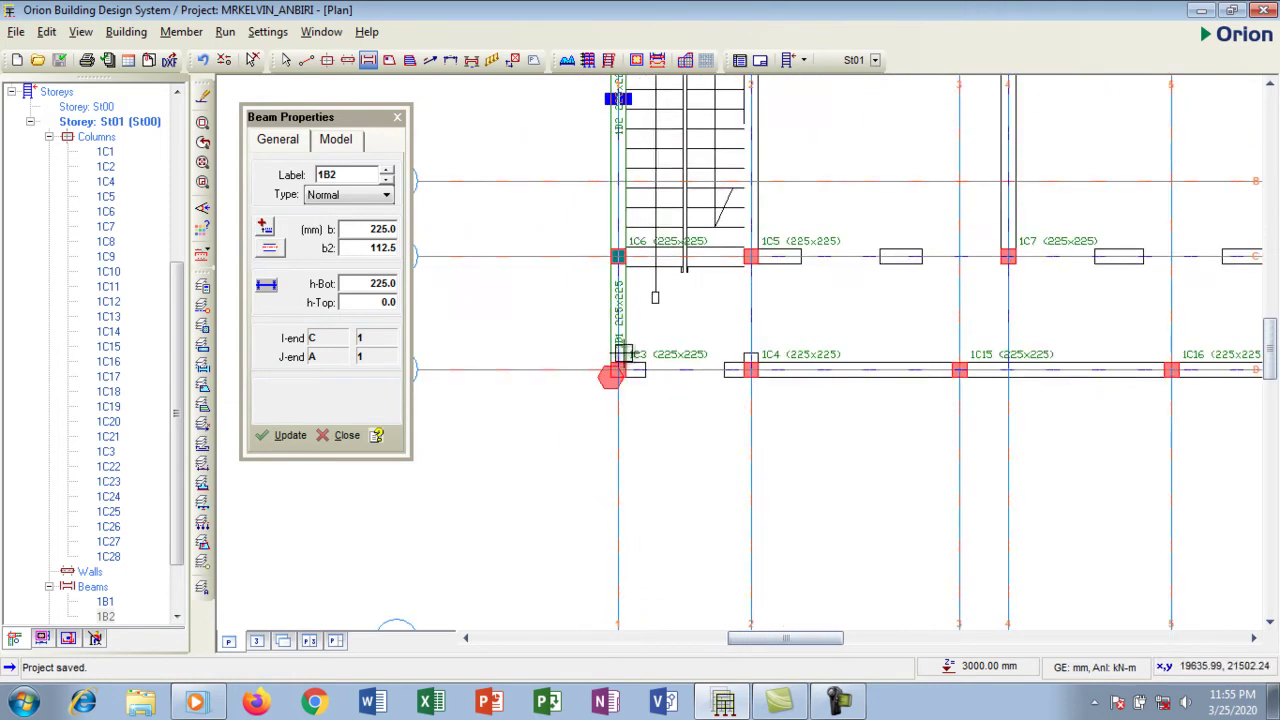
{"action": "scroll", "coordinate": [621, 130], "scroll_direction": "up", "scroll_amount": 2}
{"action": "scroll", "coordinate": [620, 130], "scroll_direction": "up", "scroll_amount": 2}
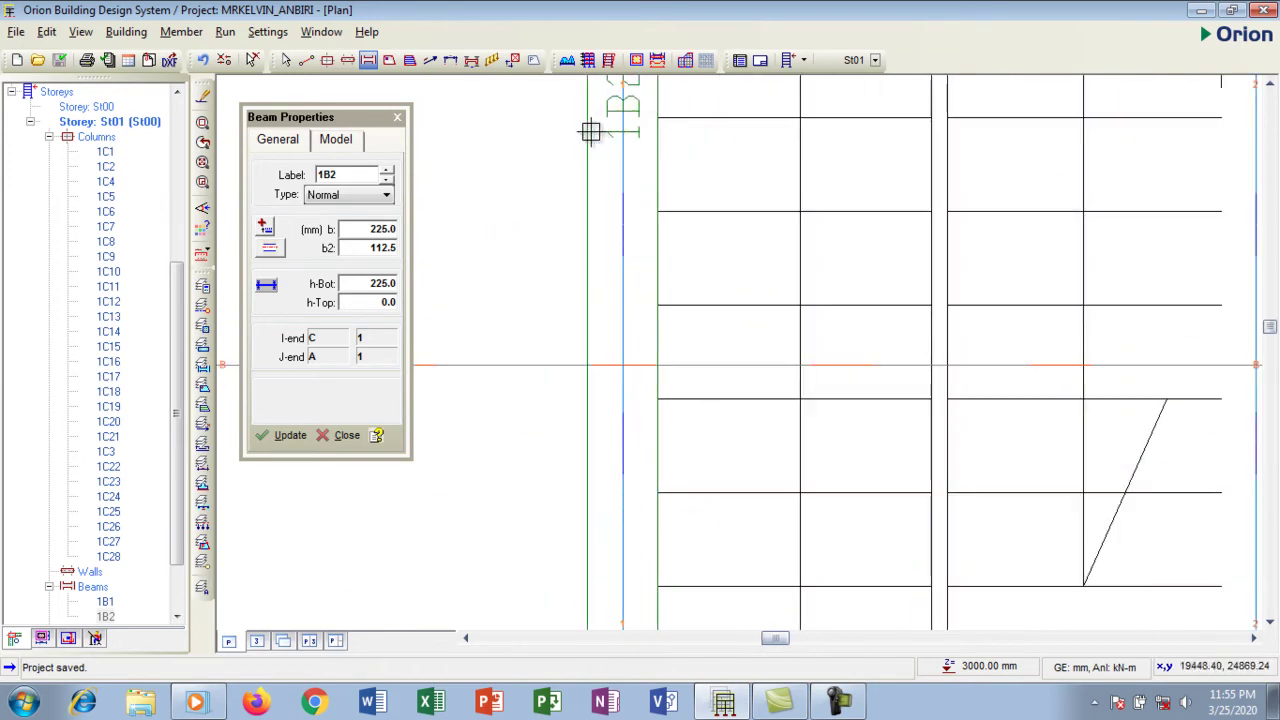
{"action": "scroll", "coordinate": [630, 240], "scroll_direction": "down", "scroll_amount": 1}
{"action": "scroll", "coordinate": [640, 214], "scroll_direction": "down", "scroll_amount": 1}
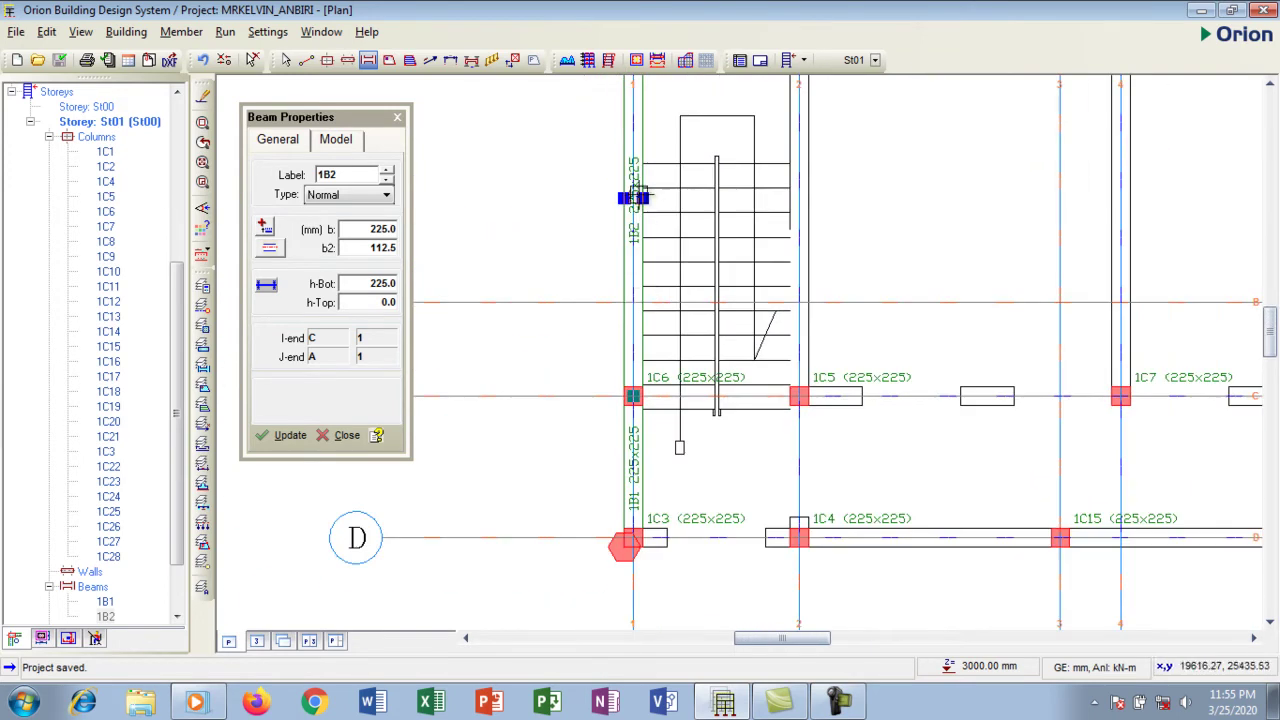
{"action": "scroll", "coordinate": [640, 300], "scroll_direction": "down", "scroll_amount": 1}
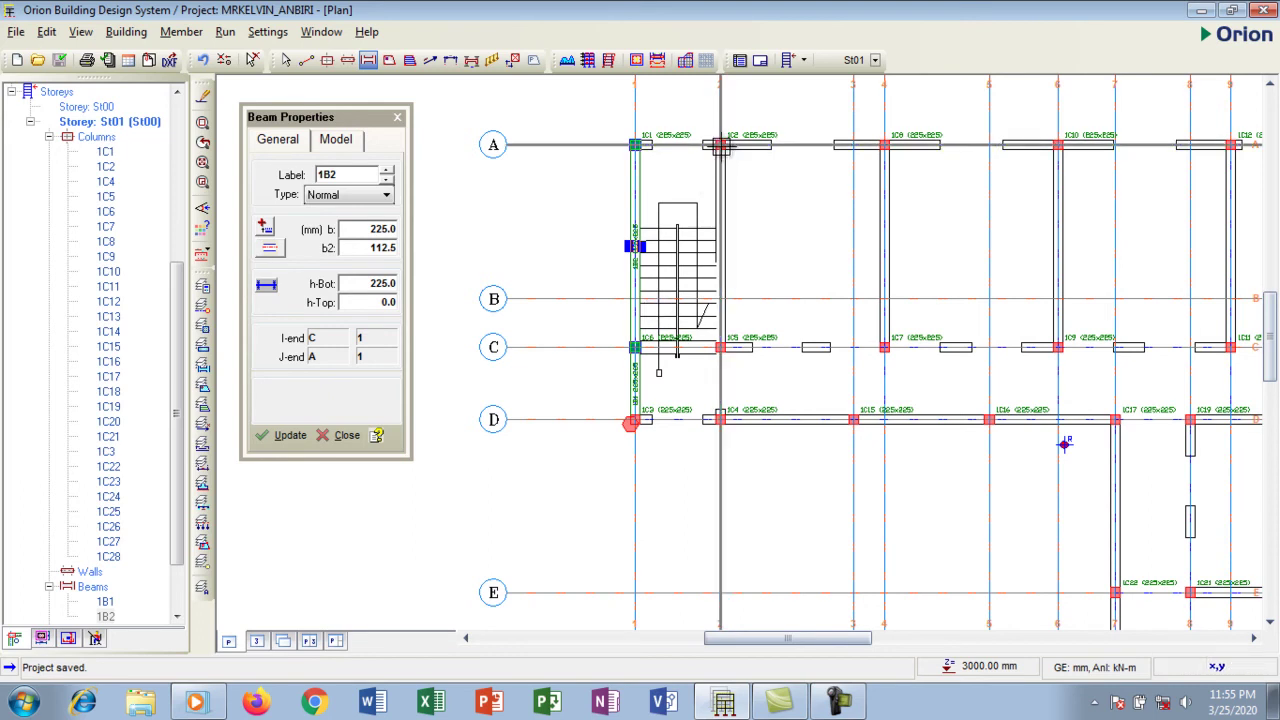
{"action": "scroll", "coordinate": [720, 145], "scroll_direction": "up", "scroll_amount": 2}
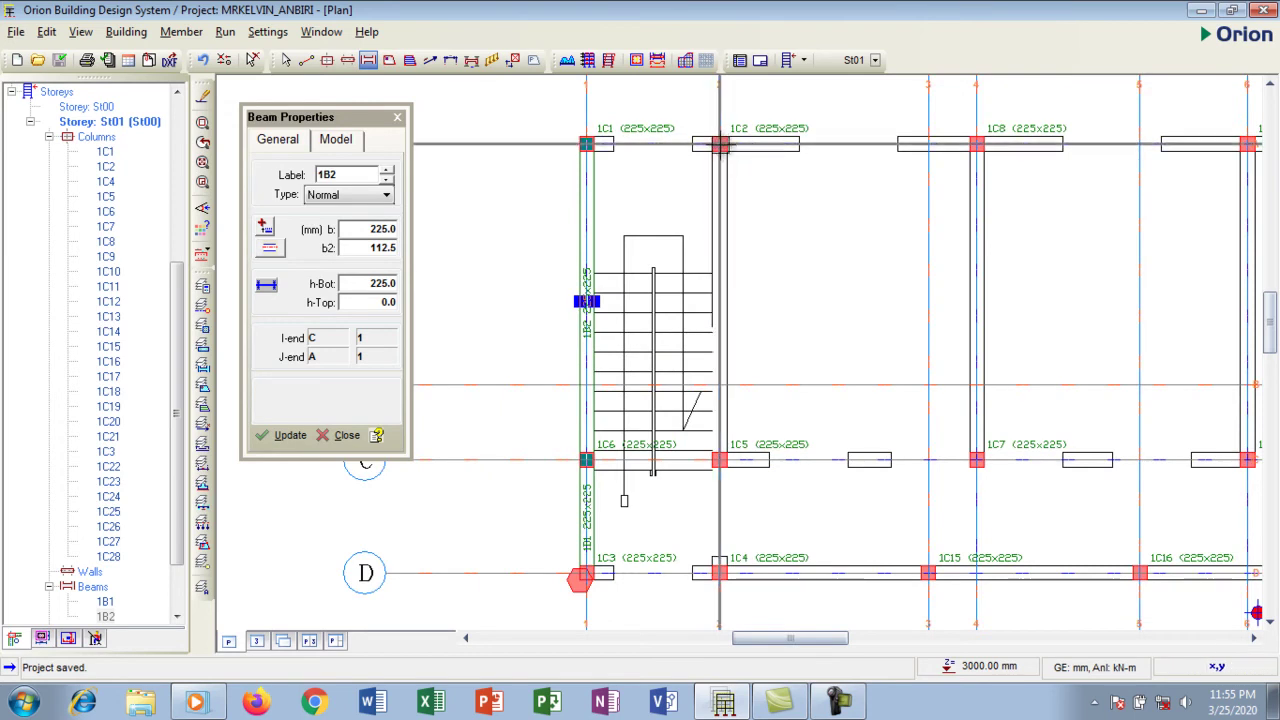
{"action": "left_click_drag", "start_coordinate": [720, 145], "coordinate": [722, 577]}
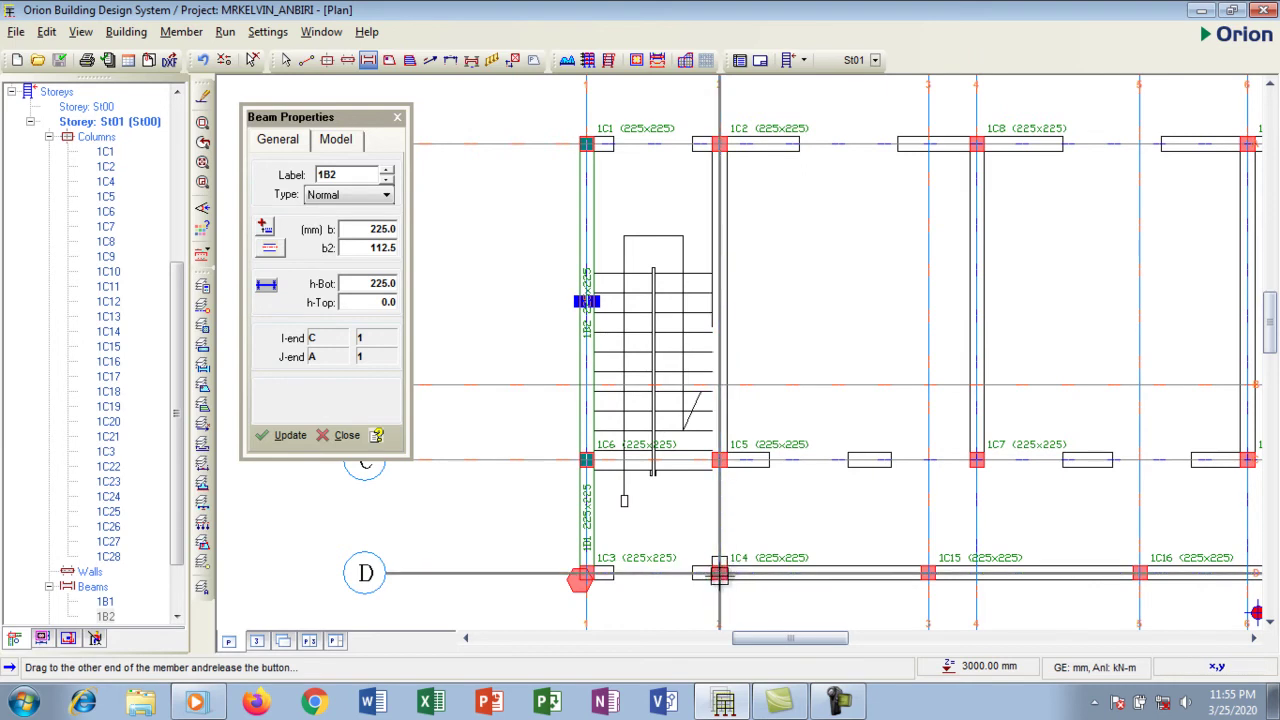
{"action": "left_click_drag", "start_coordinate": [720, 575], "coordinate": [721, 575]}
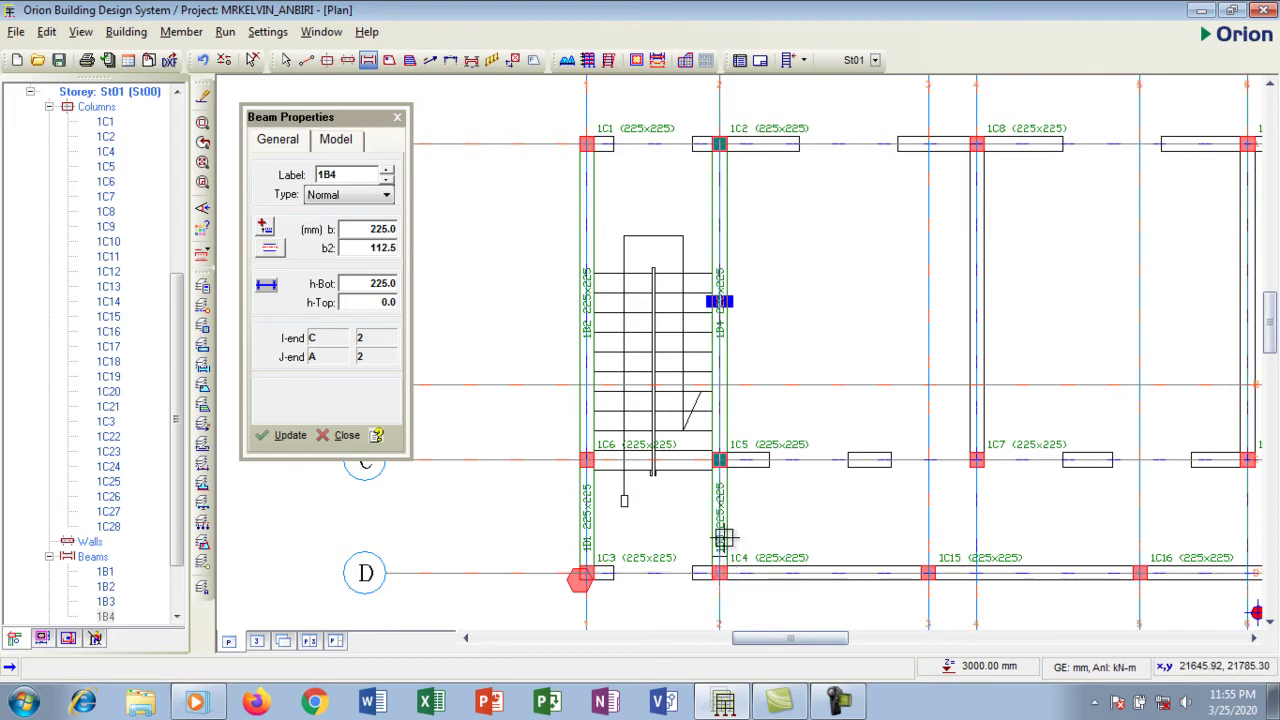
Insert the 225 x 225 mm beam along axis 4 between columns 1C8 and 1C7
{"action": "scroll", "coordinate": [721, 572], "scroll_direction": "up", "scroll_amount": 2}
{"action": "scroll", "coordinate": [722, 568], "scroll_direction": "up", "scroll_amount": 2}
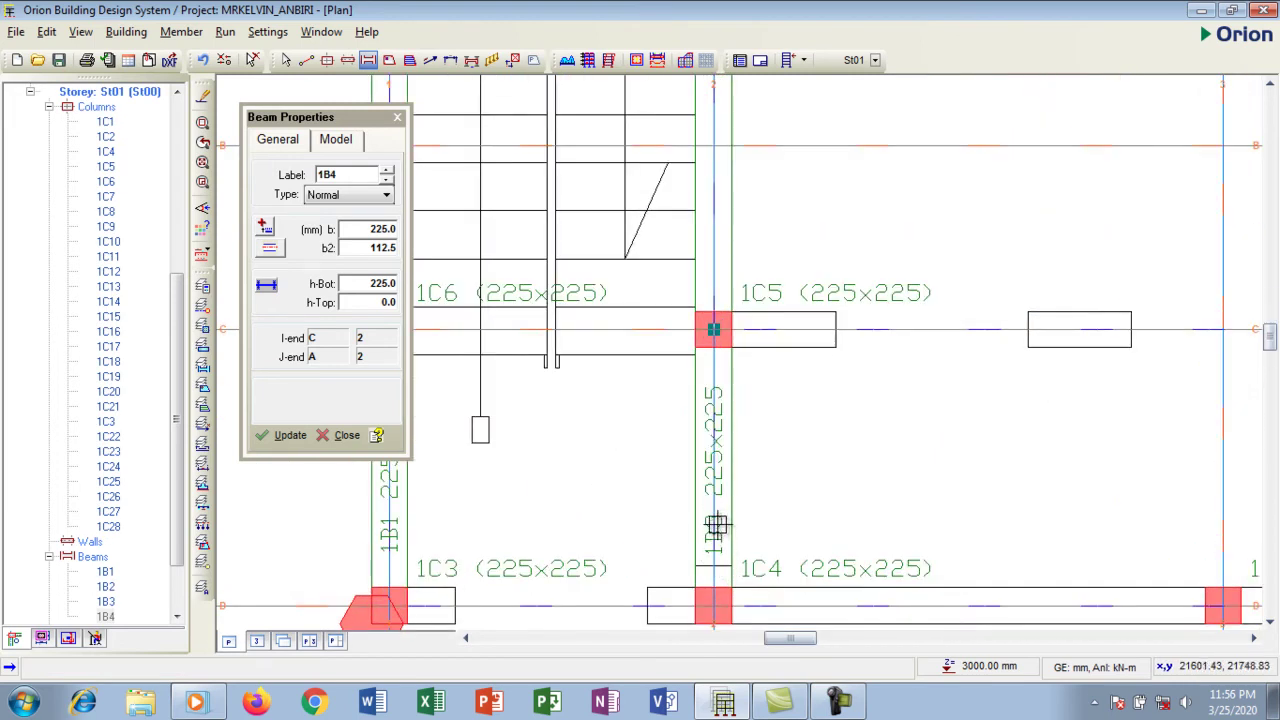
{"action": "scroll", "coordinate": [719, 535], "scroll_direction": "down", "scroll_amount": 3}
{"action": "scroll", "coordinate": [721, 350], "scroll_direction": "up", "scroll_amount": 3}
{"action": "scroll", "coordinate": [706, 297], "scroll_direction": "down", "scroll_amount": 4}
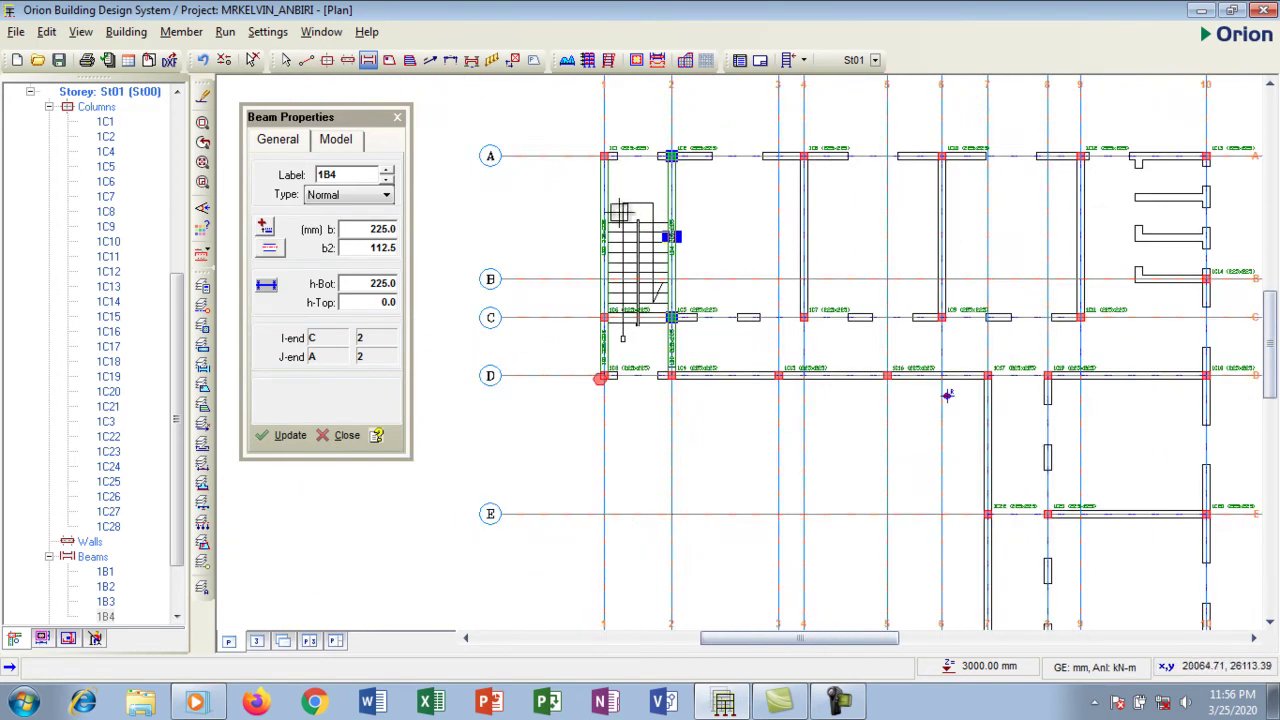
{"action": "scroll", "coordinate": [618, 214], "scroll_direction": "down", "scroll_amount": 1}
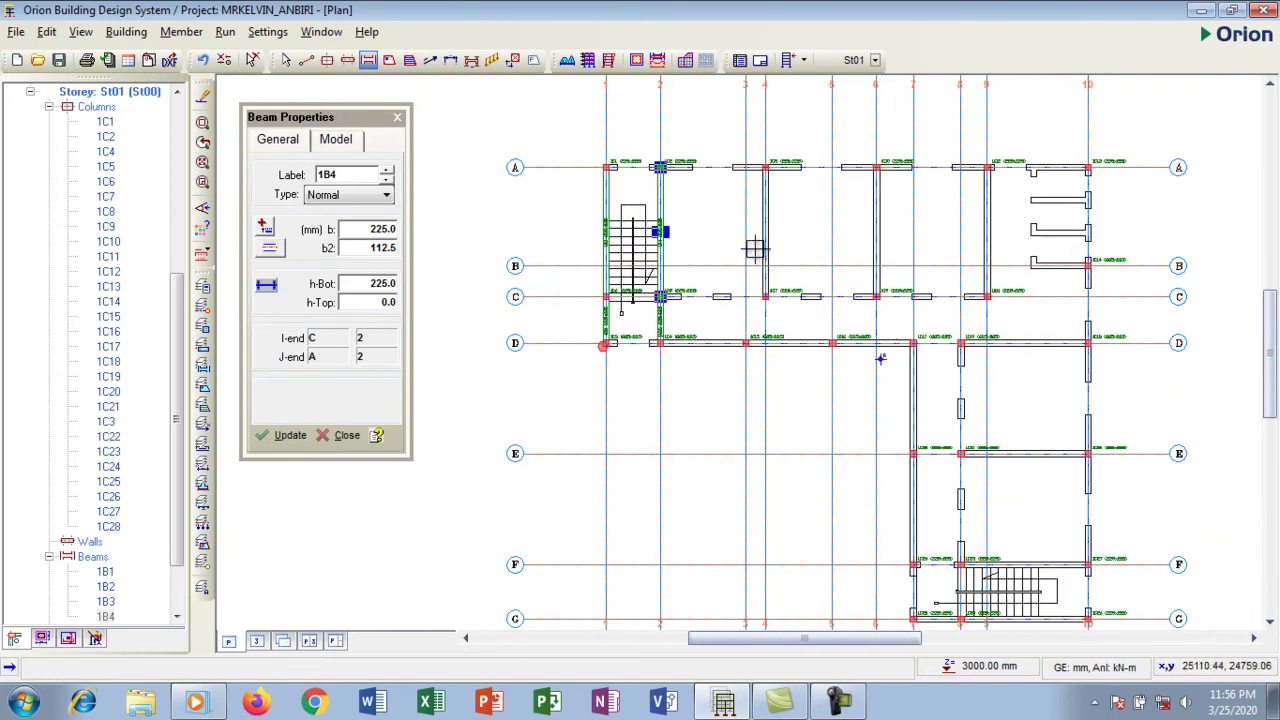
{"action": "scroll", "coordinate": [754, 234], "scroll_direction": "up", "scroll_amount": 1}
{"action": "scroll", "coordinate": [726, 300], "scroll_direction": "down", "scroll_amount": 1}
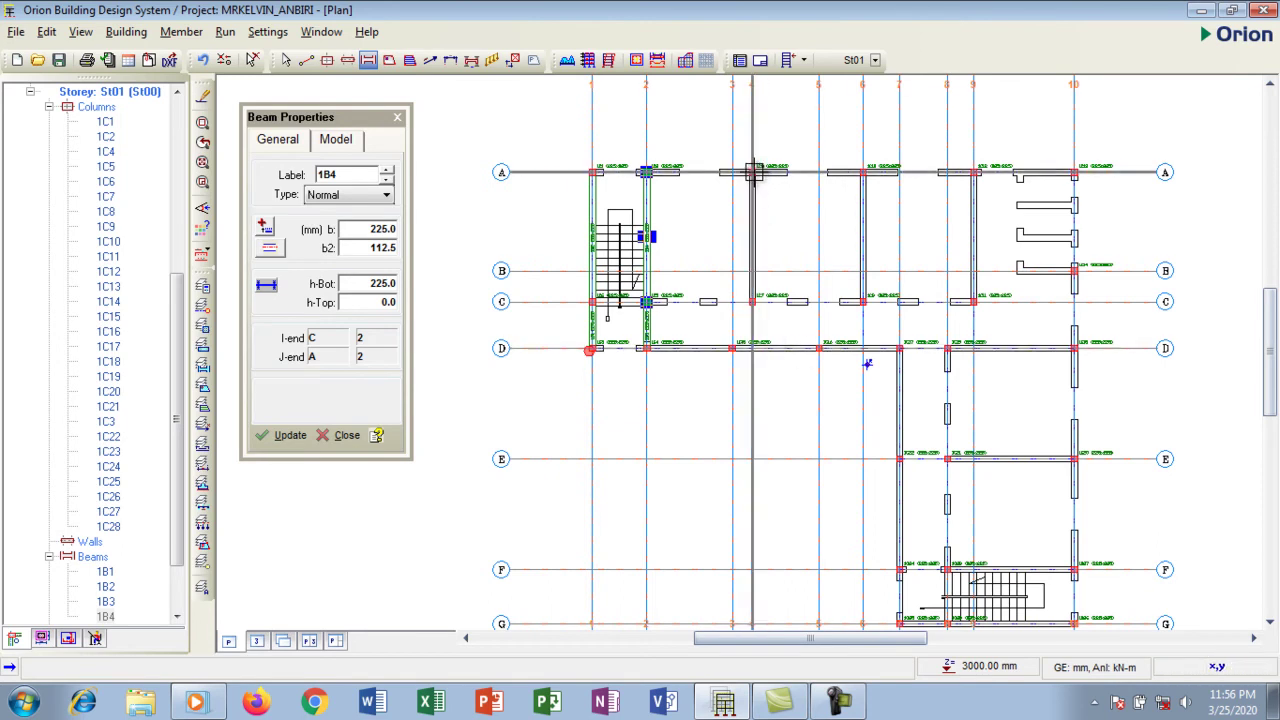
{"action": "scroll", "coordinate": [752, 172], "scroll_direction": "up", "scroll_amount": 2}
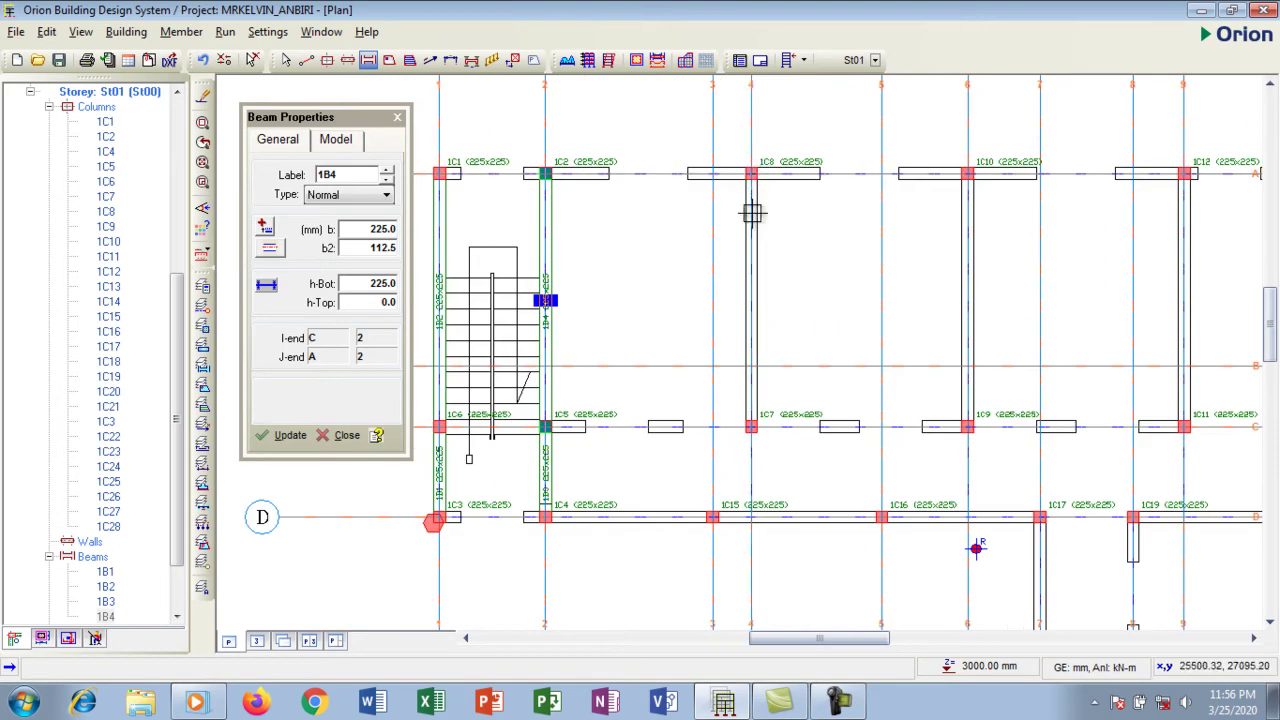
{"action": "left_click_drag", "start_coordinate": [752, 172], "coordinate": [752, 428]}
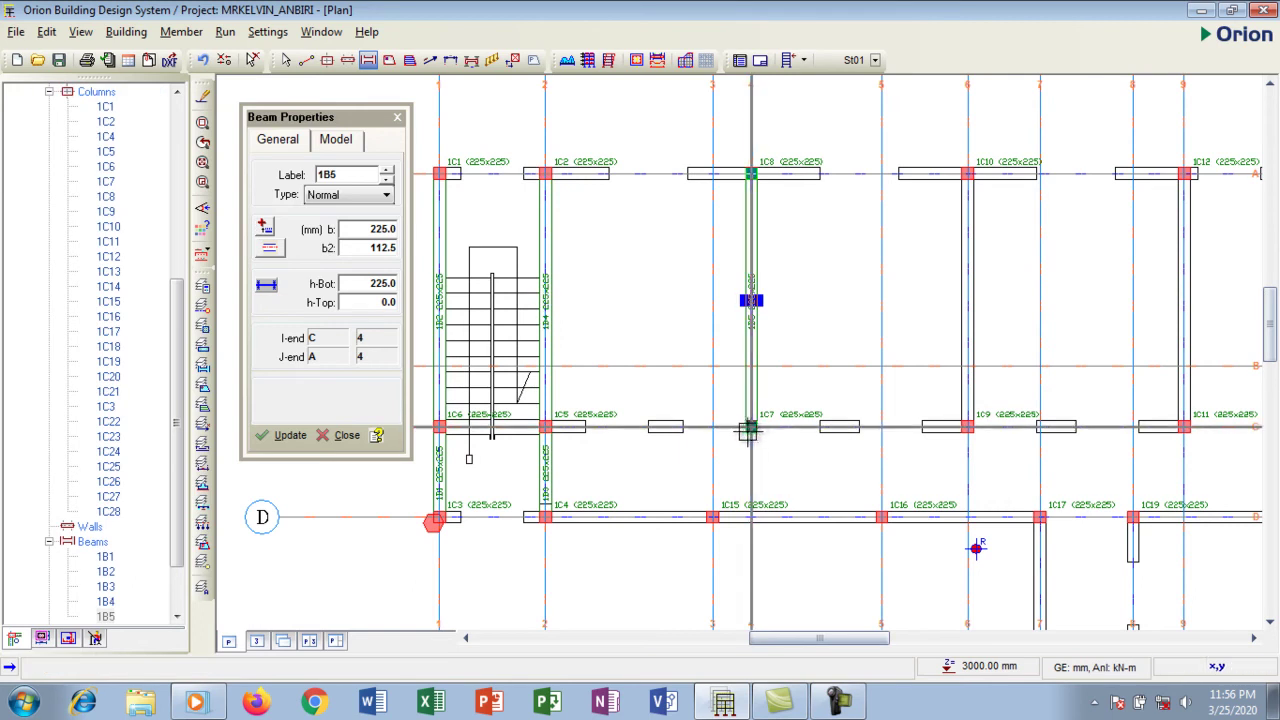
Insert 225 x 225 mm beams along axes 6 and 9, each running between axes A and D
{"action": "scroll", "coordinate": [750, 427], "scroll_direction": "down", "scroll_amount": 1}
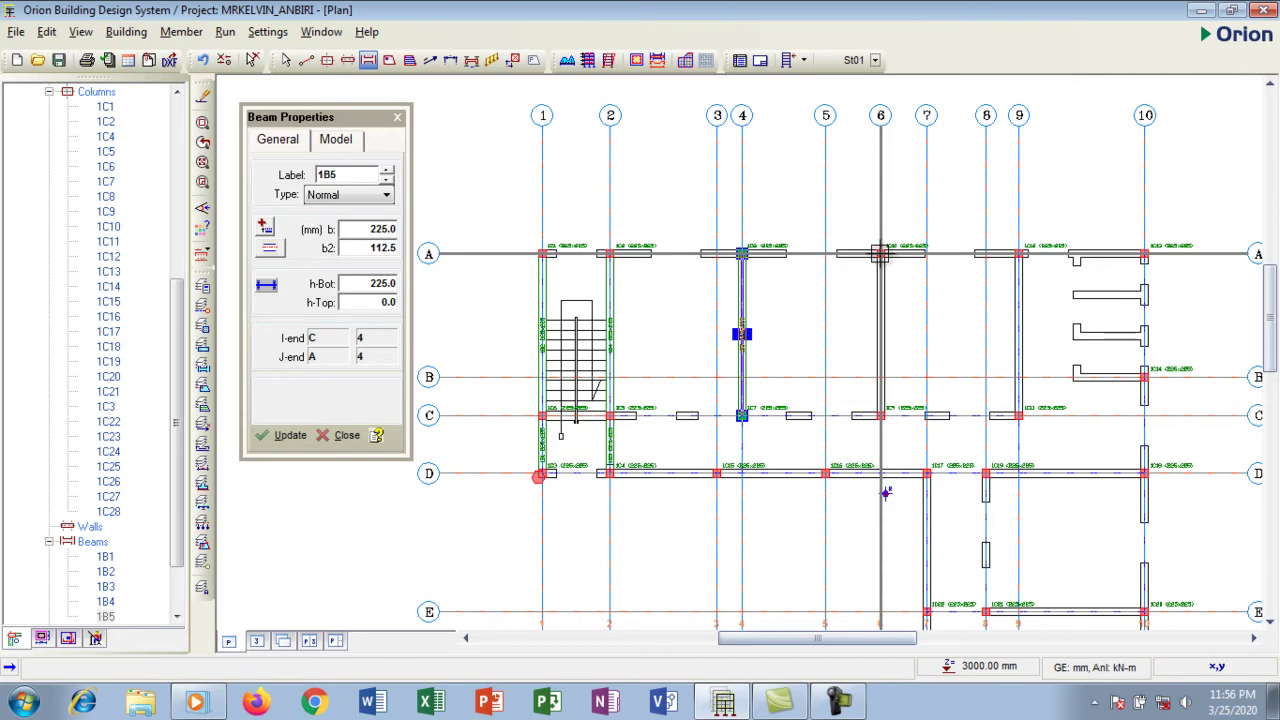
{"action": "left_click_drag", "start_coordinate": [880, 254], "coordinate": [880, 416]}
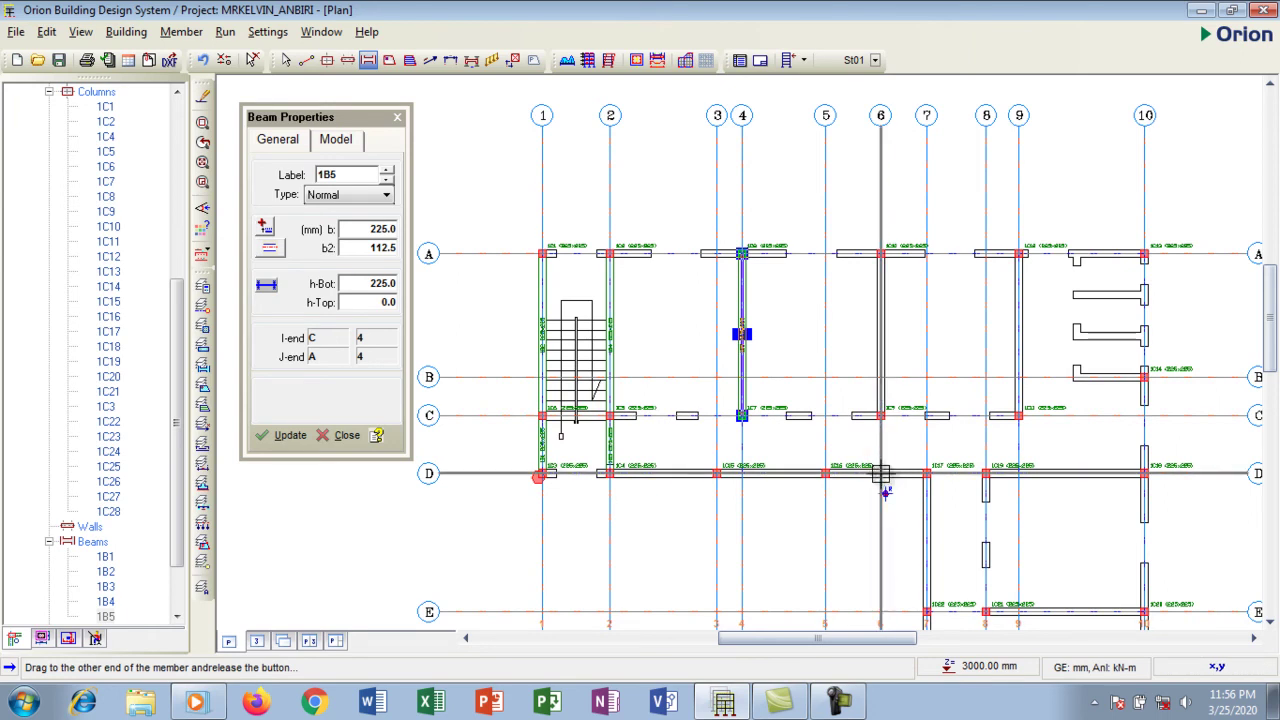
{"action": "left_click_drag", "start_coordinate": [880, 474], "coordinate": [880, 474]}
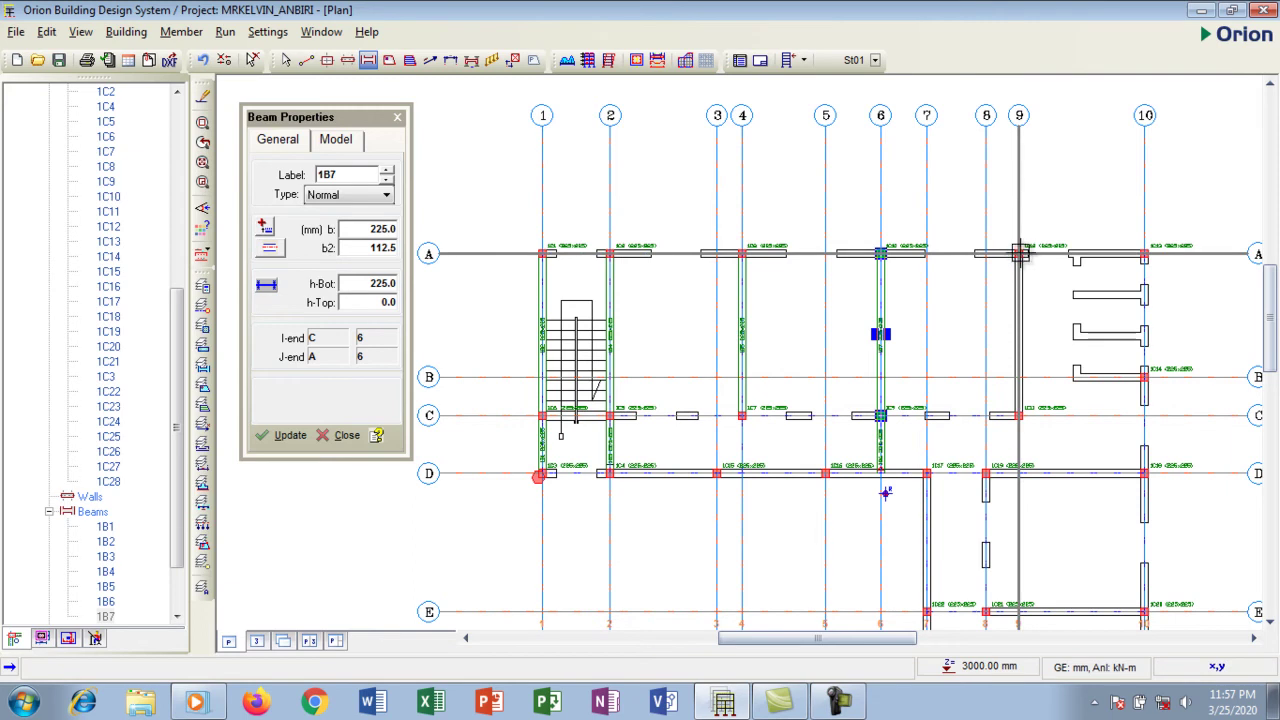
{"action": "left_click_drag", "start_coordinate": [1019, 253], "coordinate": [1019, 473]}
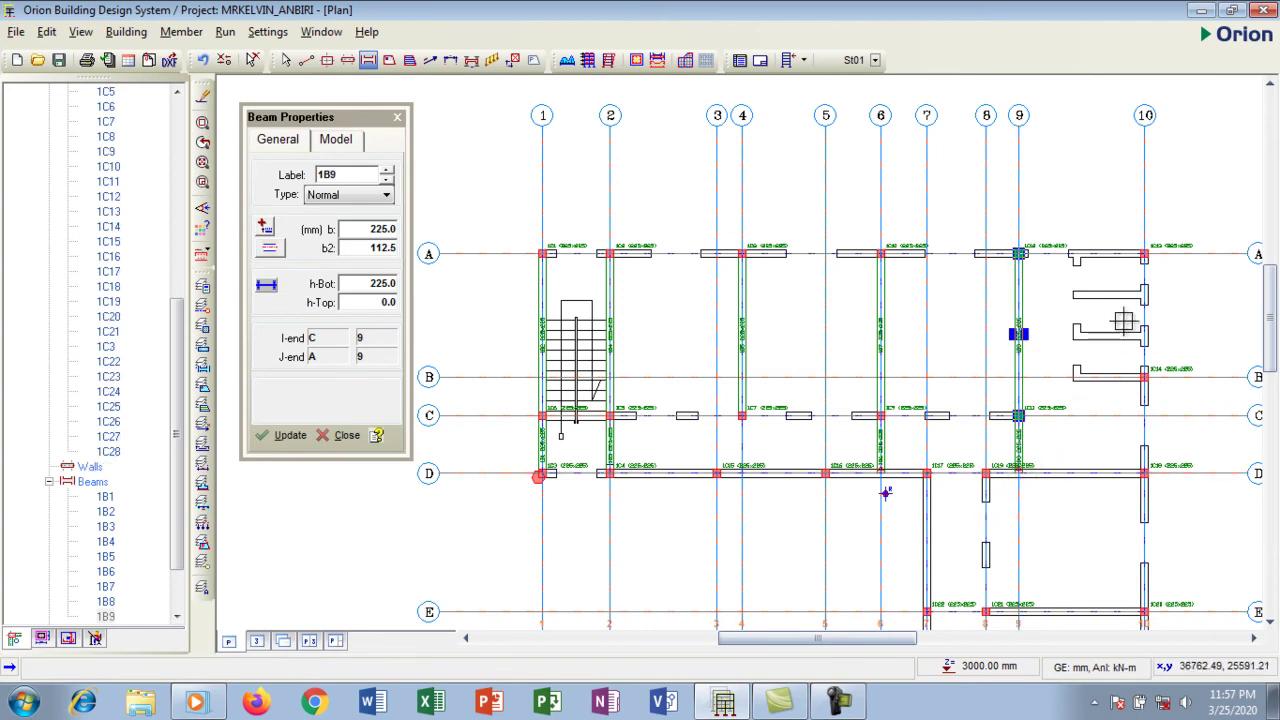
Insert the 225 x 225 mm beam along axis 10 over the full run between axes A and G
{"action": "scroll", "coordinate": [1005, 175], "scroll_direction": "down", "scroll_amount": 1}
{"action": "scroll", "coordinate": [1005, 175], "scroll_direction": "down", "scroll_amount": 2}
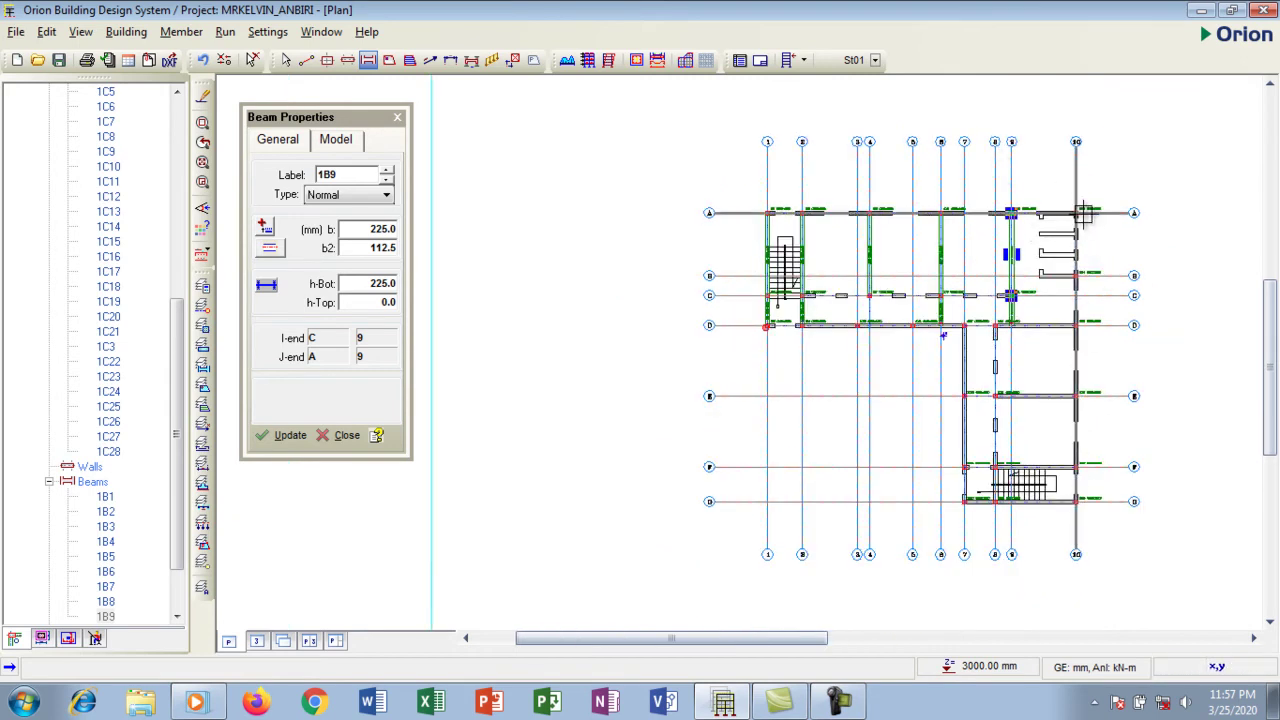
{"action": "scroll", "coordinate": [1080, 212], "scroll_direction": "up", "scroll_amount": 1}
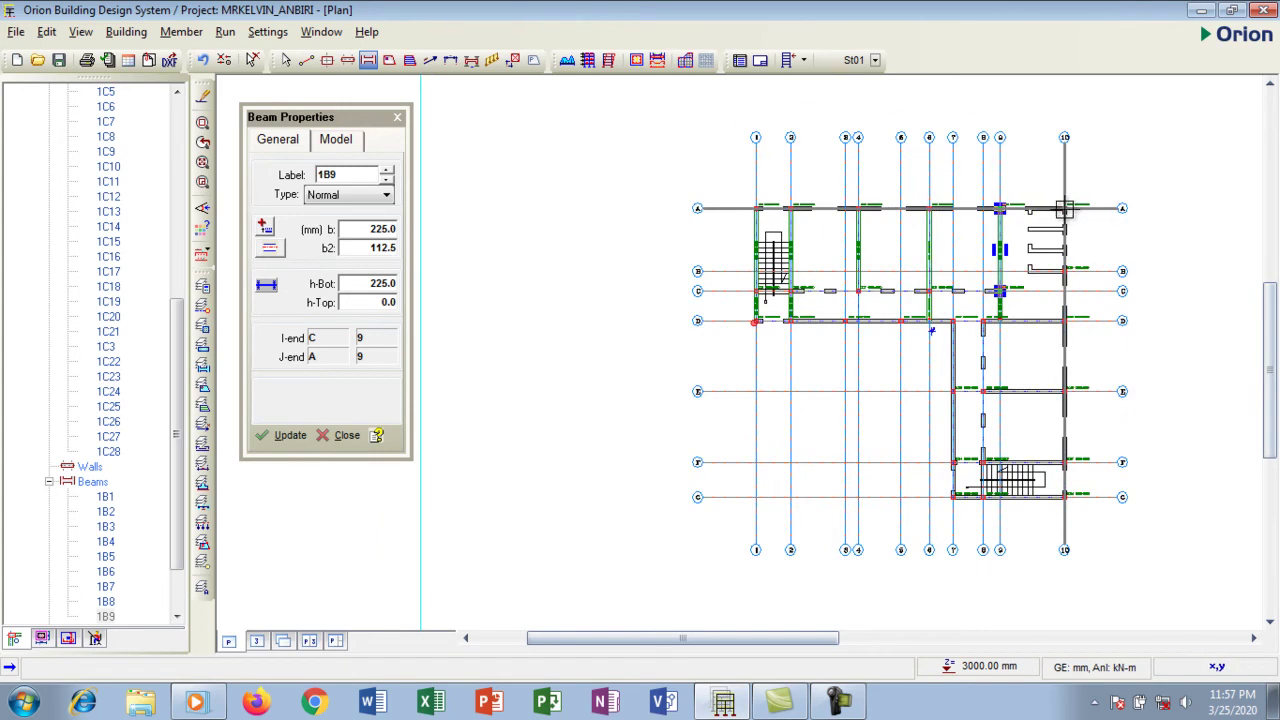
{"action": "left_click_drag", "start_coordinate": [1065, 208], "coordinate": [1065, 497]}
Examine the axis 10 beams and their labels between columns 1C13, 1C14 and 1C18
{"action": "scroll", "coordinate": [1065, 480], "scroll_direction": "up", "scroll_amount": 2}
{"action": "scroll", "coordinate": [985, 384], "scroll_direction": "down", "scroll_amount": 4}
{"action": "scroll", "coordinate": [1036, 243], "scroll_direction": "down", "scroll_amount": 1}
{"action": "scroll", "coordinate": [974, 209], "scroll_direction": "up", "scroll_amount": 5}
{"action": "scroll", "coordinate": [962, 203], "scroll_direction": "up", "scroll_amount": 4}
{"action": "scroll", "coordinate": [971, 194], "scroll_direction": "down", "scroll_amount": 3}
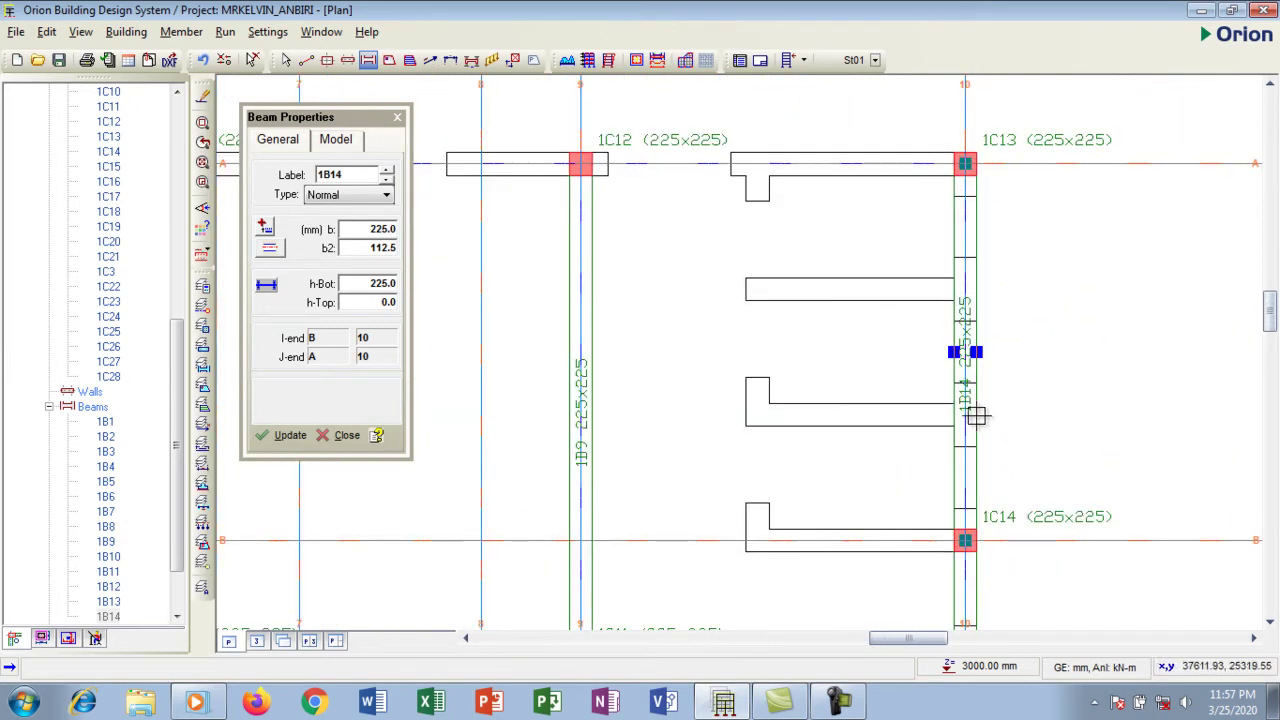
{"action": "scroll", "coordinate": [975, 410], "scroll_direction": "up", "scroll_amount": 2}
{"action": "scroll", "coordinate": [960, 373], "scroll_direction": "down", "scroll_amount": 2}
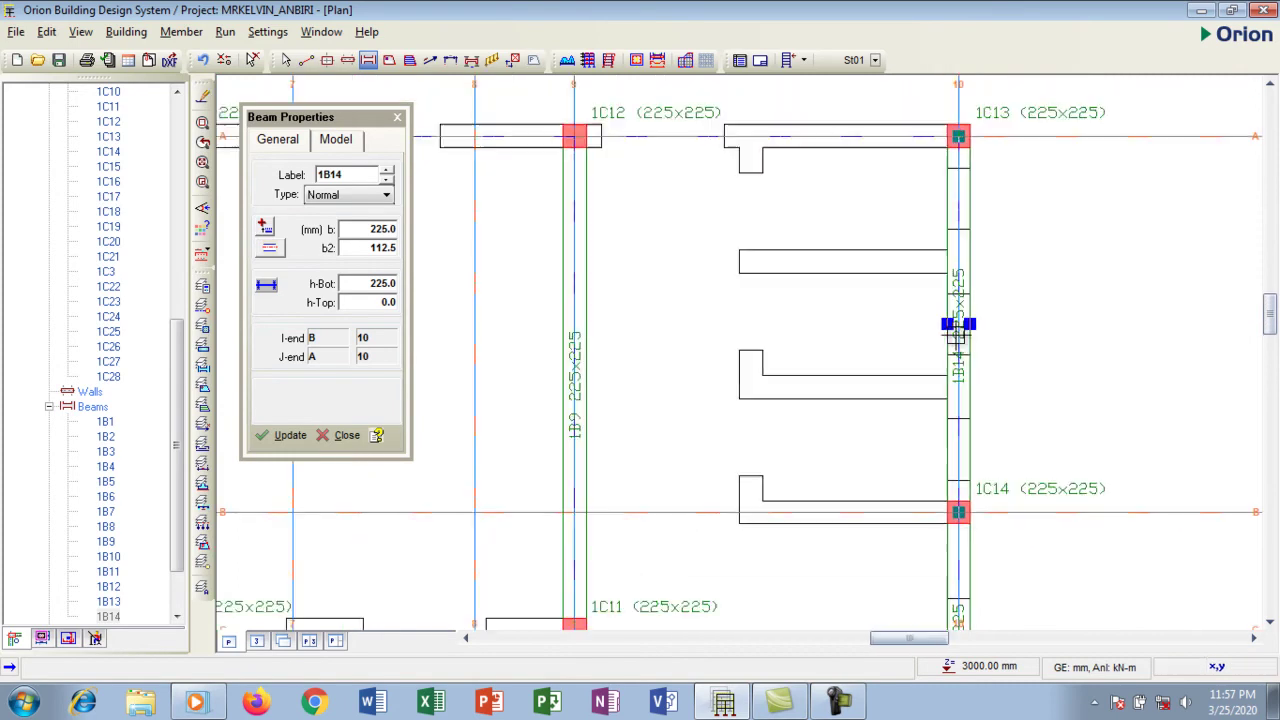
{"action": "scroll", "coordinate": [959, 510], "scroll_direction": "down", "scroll_amount": 1}
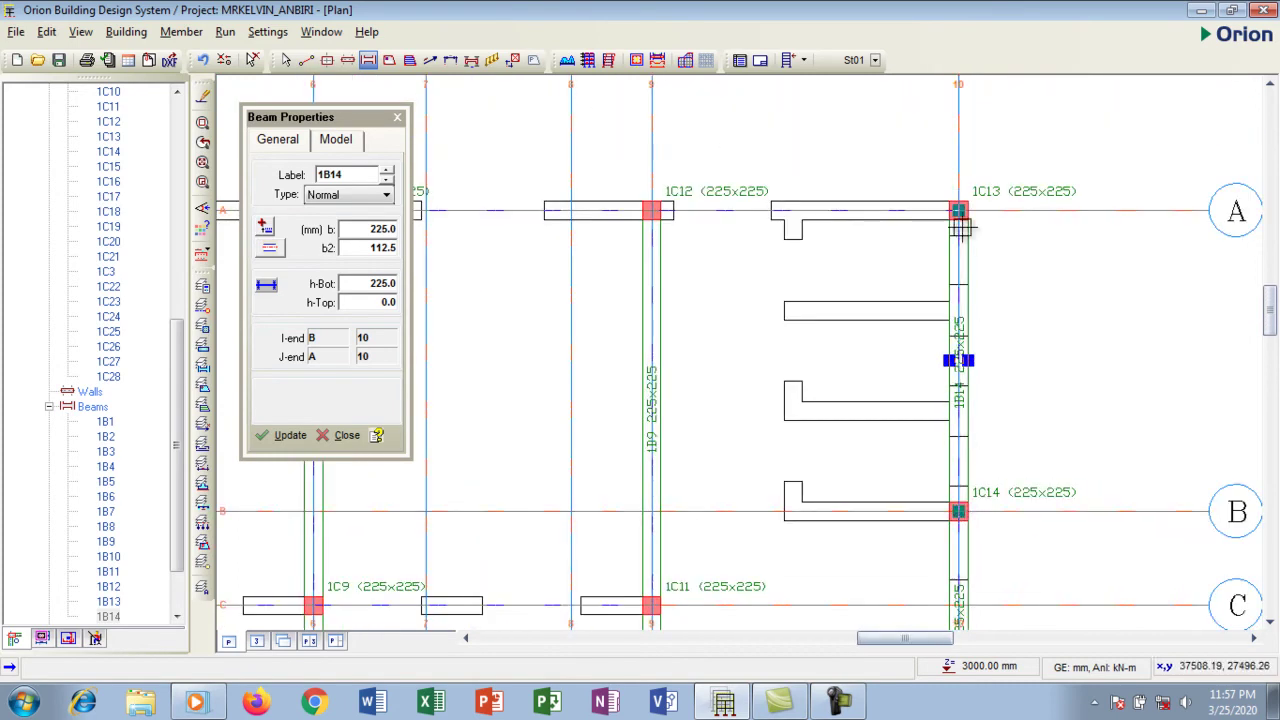
{"action": "scroll", "coordinate": [927, 178], "scroll_direction": "down", "scroll_amount": 2}
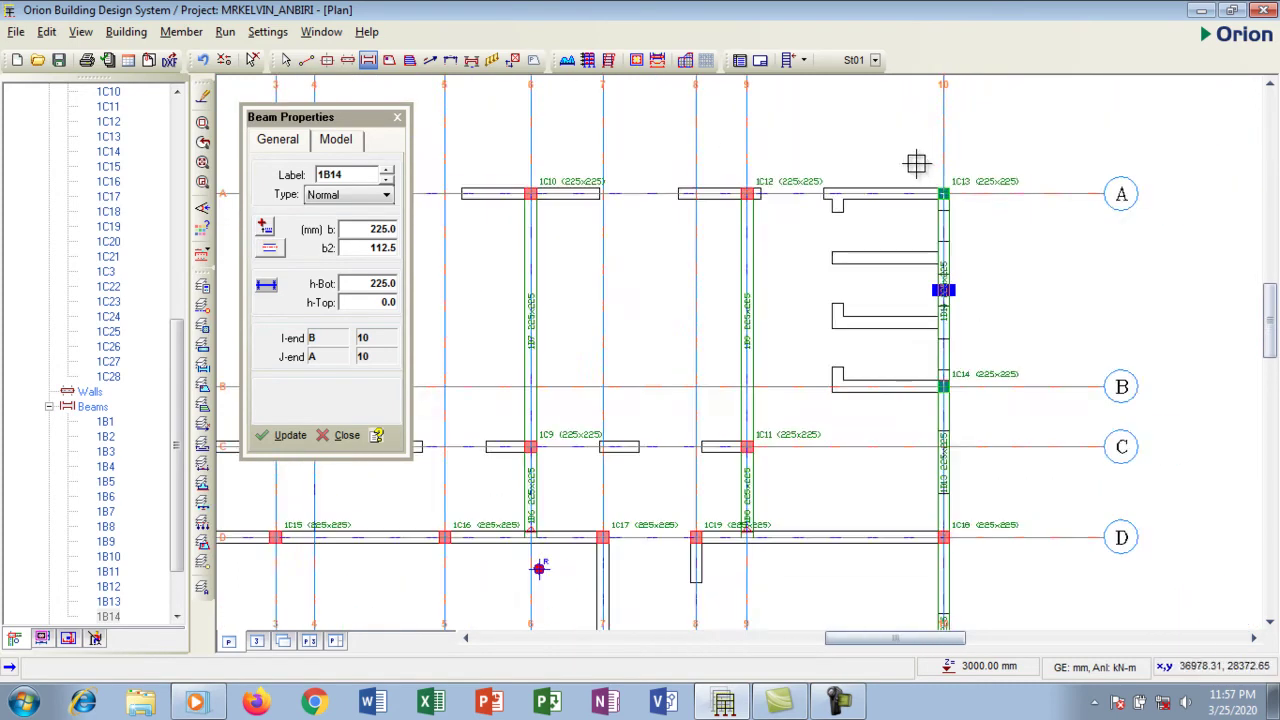
{"action": "scroll", "coordinate": [928, 320], "scroll_direction": "up", "scroll_amount": 3}
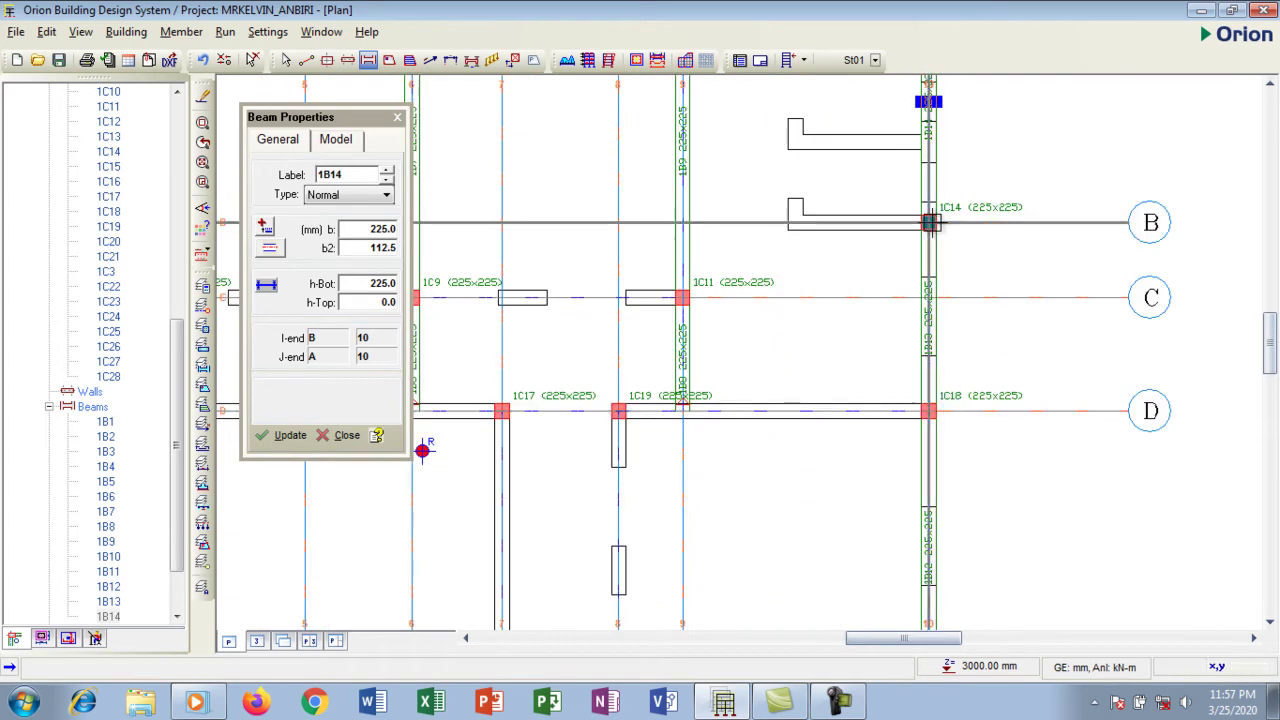
Examine the axis 10 beams beside the staircase at columns 1C27 and 1C26
{"action": "scroll", "coordinate": [917, 189], "scroll_direction": "down", "scroll_amount": 2}
{"action": "scroll", "coordinate": [917, 189], "scroll_direction": "down", "scroll_amount": 1}
{"action": "scroll", "coordinate": [940, 380], "scroll_direction": "down", "scroll_amount": 3}
{"action": "scroll", "coordinate": [930, 440], "scroll_direction": "up", "scroll_amount": 1}
{"action": "scroll", "coordinate": [930, 440], "scroll_direction": "up", "scroll_amount": 3}
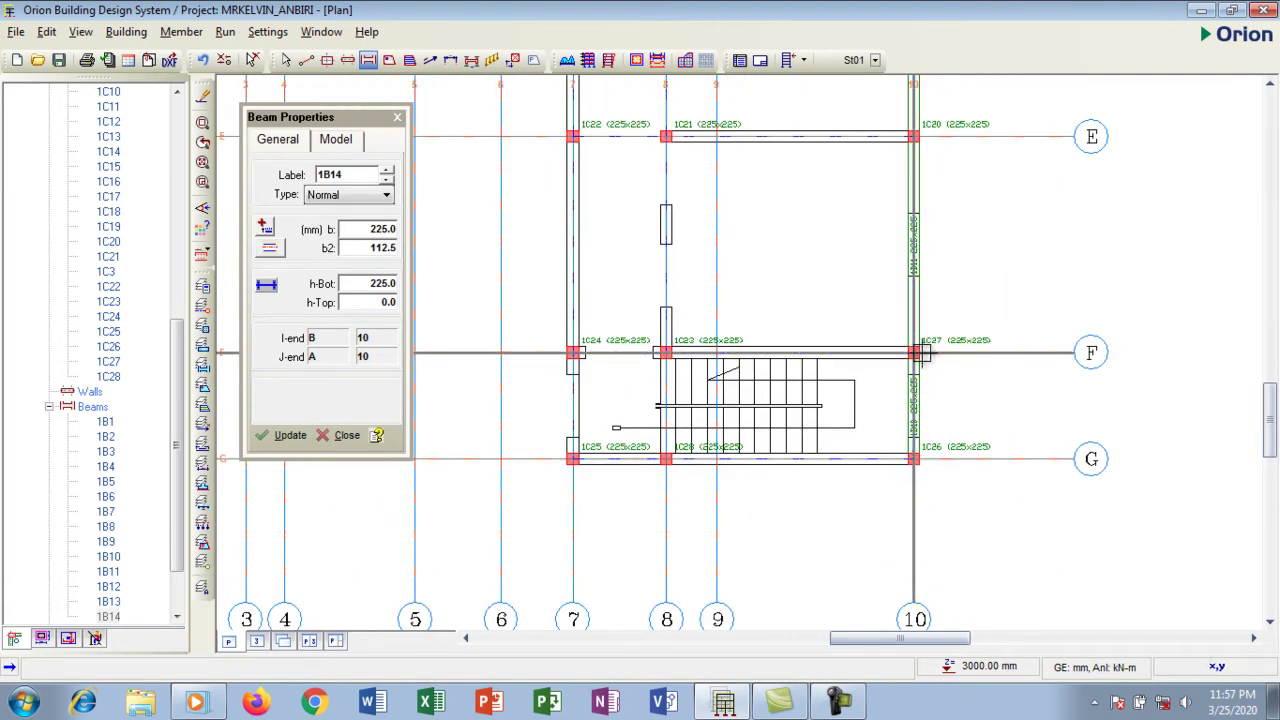
{"action": "scroll", "coordinate": [913, 390], "scroll_direction": "up", "scroll_amount": 3}
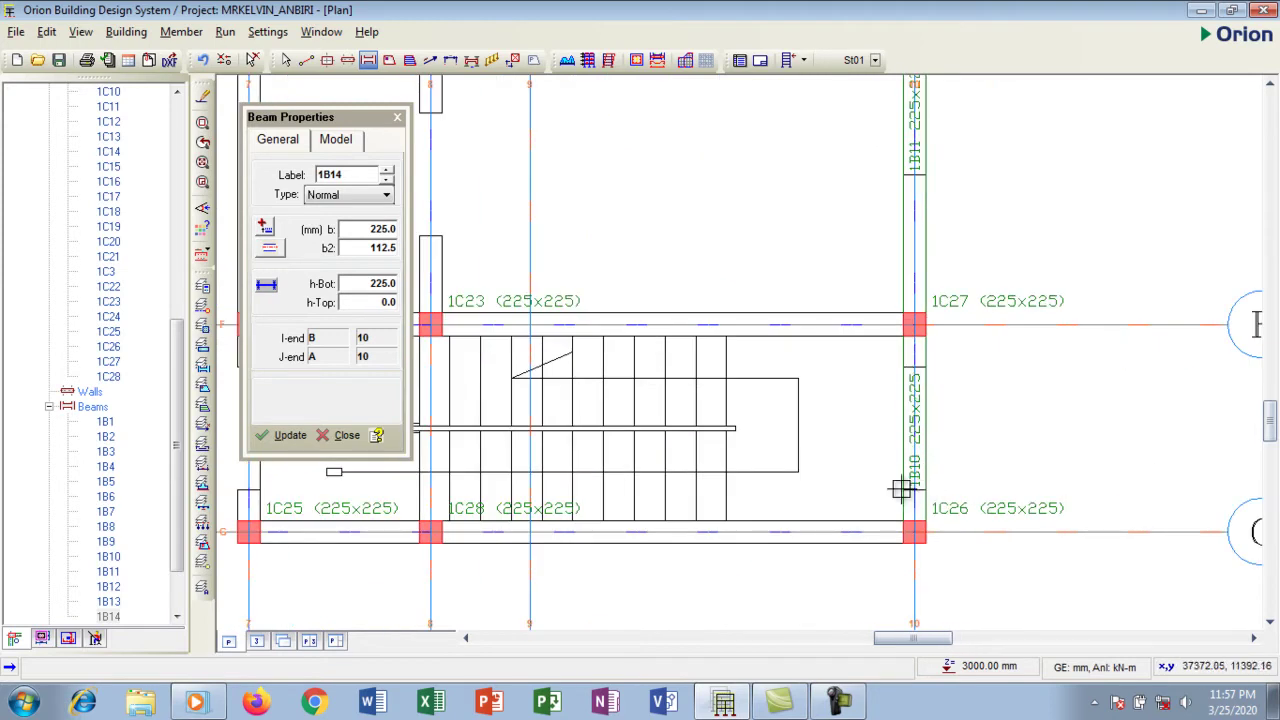
{"action": "scroll", "coordinate": [913, 470], "scroll_direction": "down", "scroll_amount": 1}
{"action": "scroll", "coordinate": [922, 207], "scroll_direction": "up", "scroll_amount": 3}
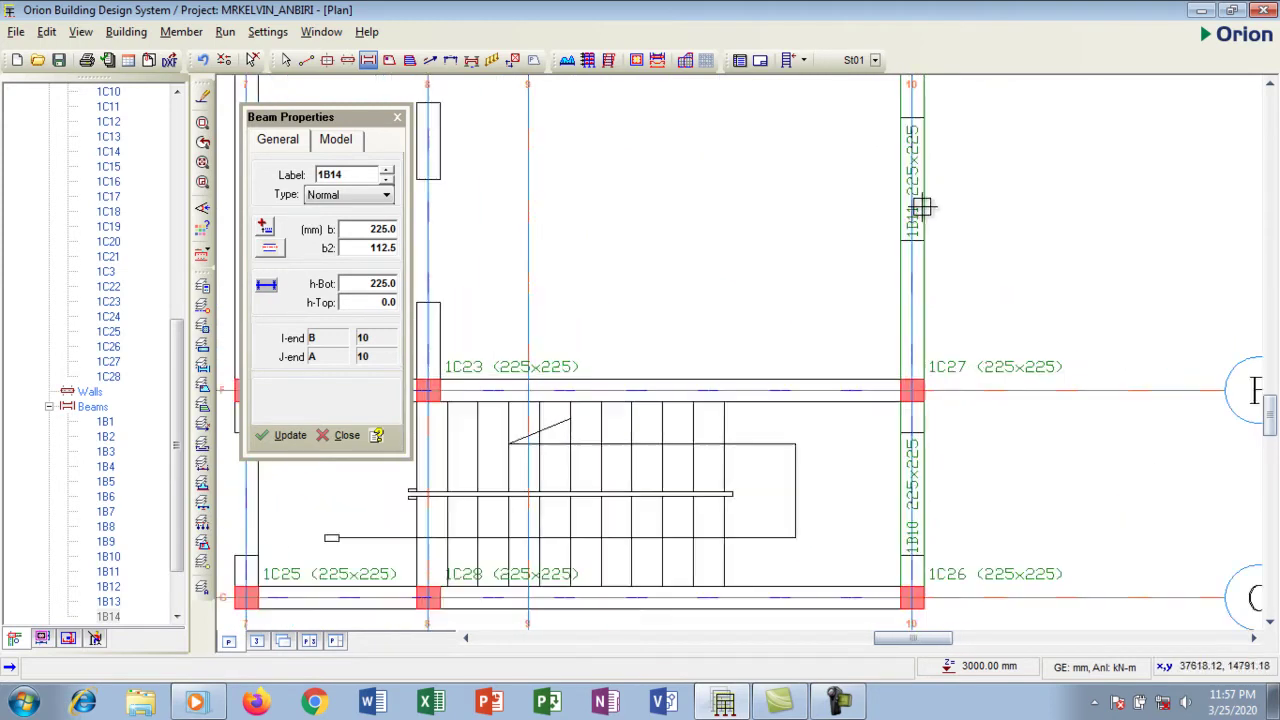
Recheck the axis 10 beams up to column 1C13 and review the beam layout across the whole plan
{"action": "scroll", "coordinate": [946, 394], "scroll_direction": "down", "scroll_amount": 4}
{"action": "scroll", "coordinate": [929, 131], "scroll_direction": "up", "scroll_amount": 3}
{"action": "scroll", "coordinate": [929, 131], "scroll_direction": "up", "scroll_amount": 4}
{"action": "scroll", "coordinate": [996, 434], "scroll_direction": "down", "scroll_amount": 2}
{"action": "scroll", "coordinate": [996, 434], "scroll_direction": "down", "scroll_amount": 3}
{"action": "scroll", "coordinate": [985, 162], "scroll_direction": "up", "scroll_amount": 4}
{"action": "scroll", "coordinate": [988, 308], "scroll_direction": "up", "scroll_amount": 1}
{"action": "scroll", "coordinate": [980, 277], "scroll_direction": "down", "scroll_amount": 3}
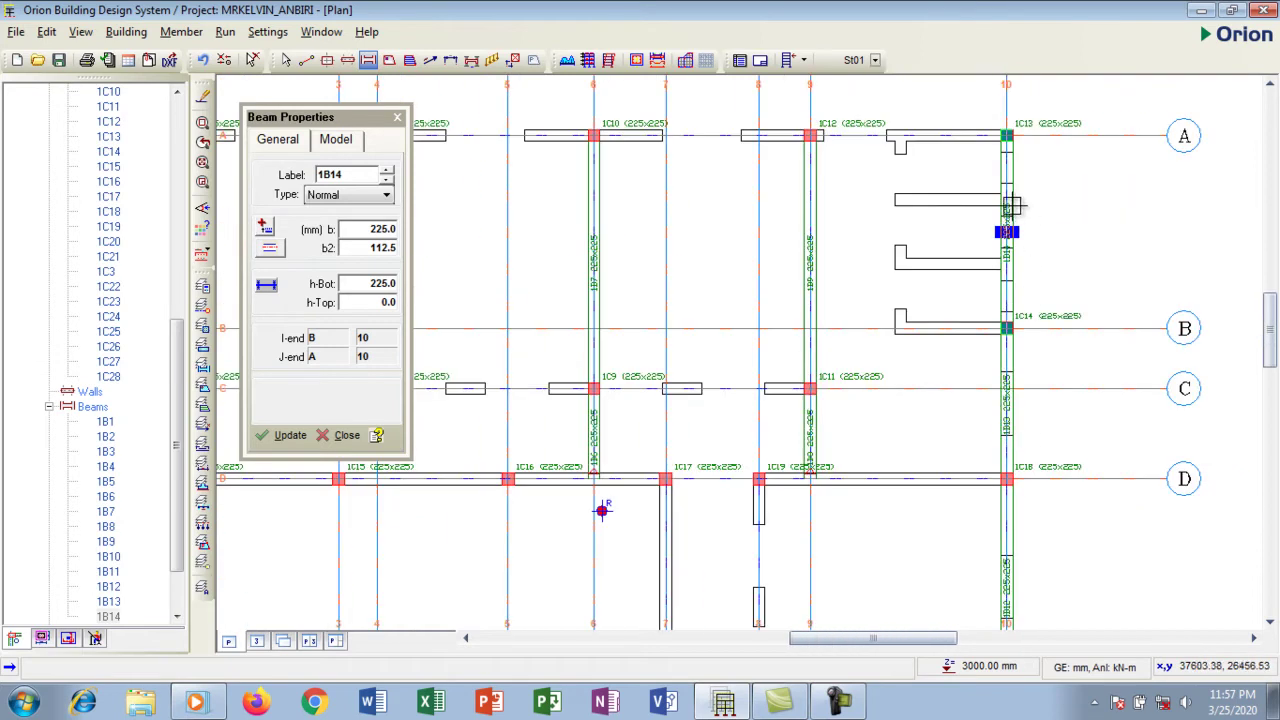
{"action": "scroll", "coordinate": [1013, 205], "scroll_direction": "up", "scroll_amount": 3}
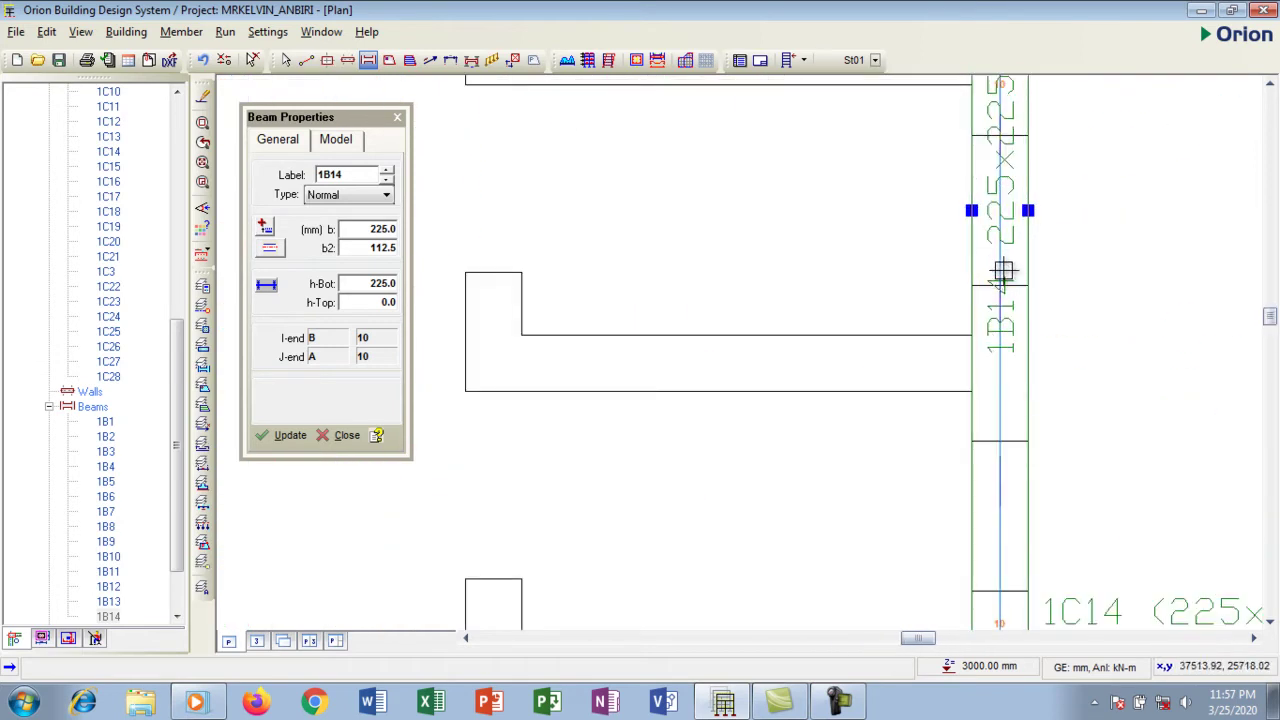
{"action": "scroll", "coordinate": [1003, 272], "scroll_direction": "down", "scroll_amount": 3}
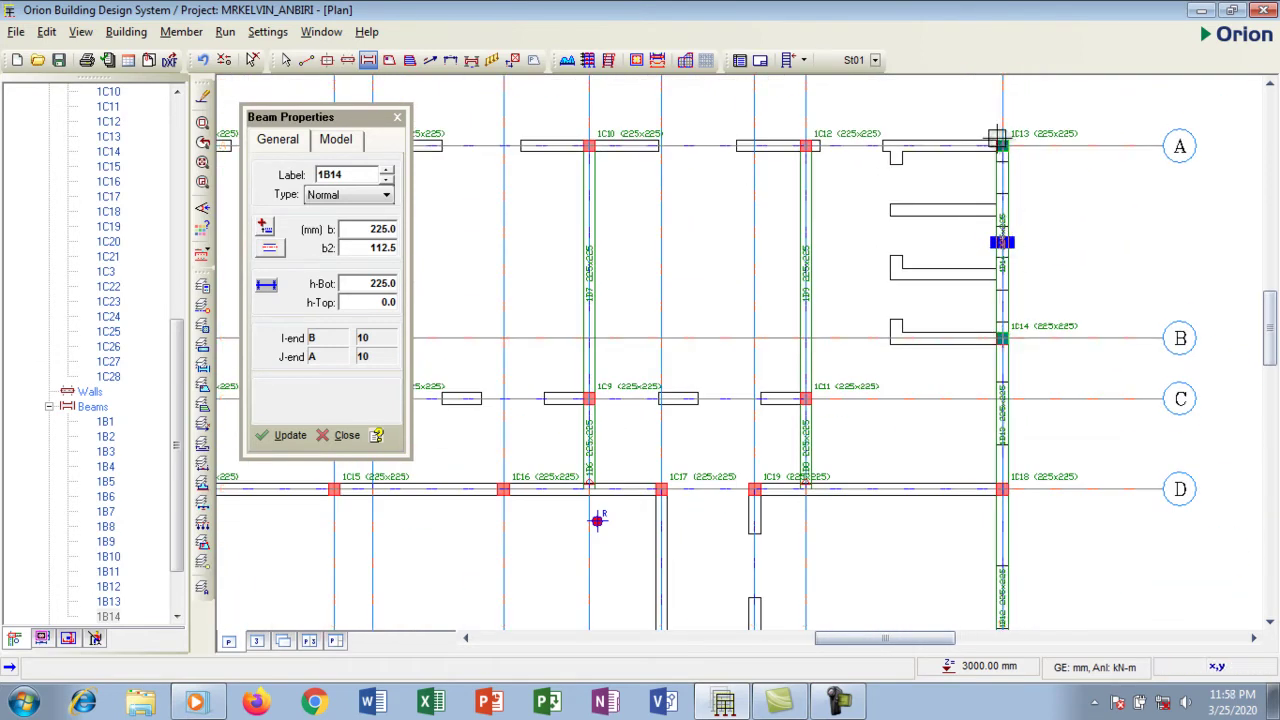
{"action": "scroll", "coordinate": [1032, 212], "scroll_direction": "down", "scroll_amount": 3}
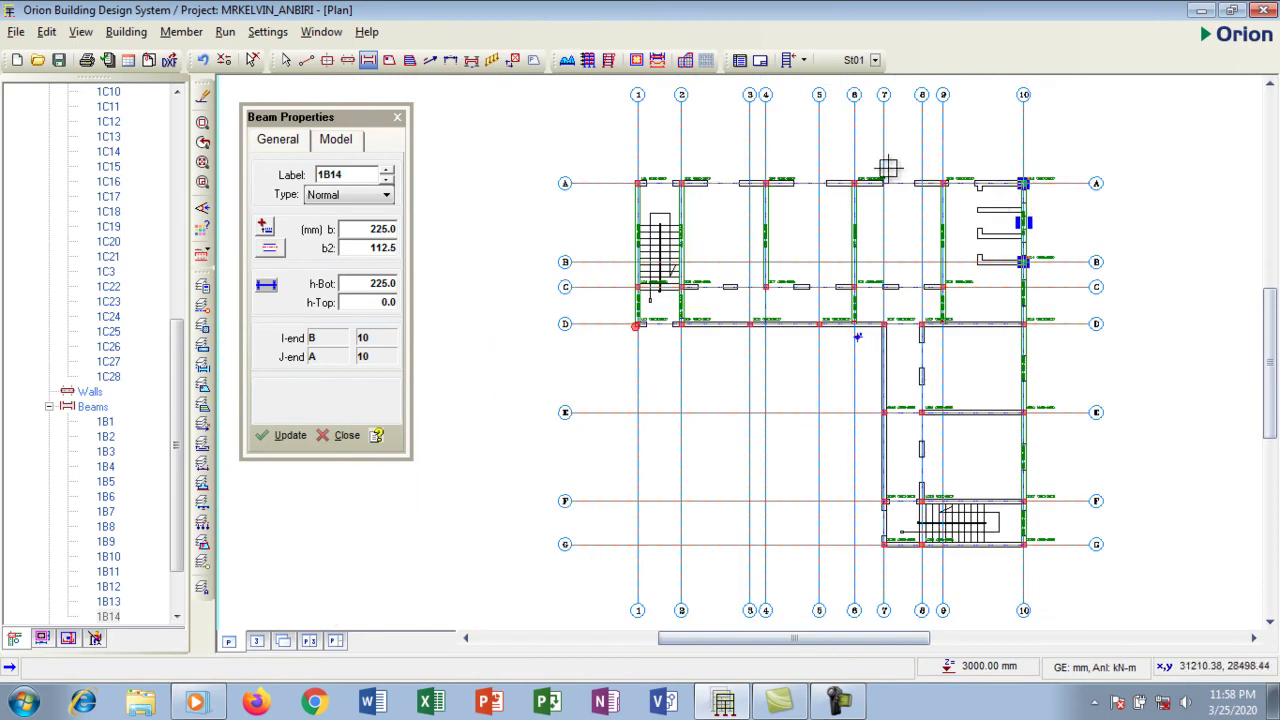
{"action": "scroll", "coordinate": [840, 283], "scroll_direction": "up", "scroll_amount": 2}
{"action": "scroll", "coordinate": [882, 315], "scroll_direction": "down", "scroll_amount": 2}
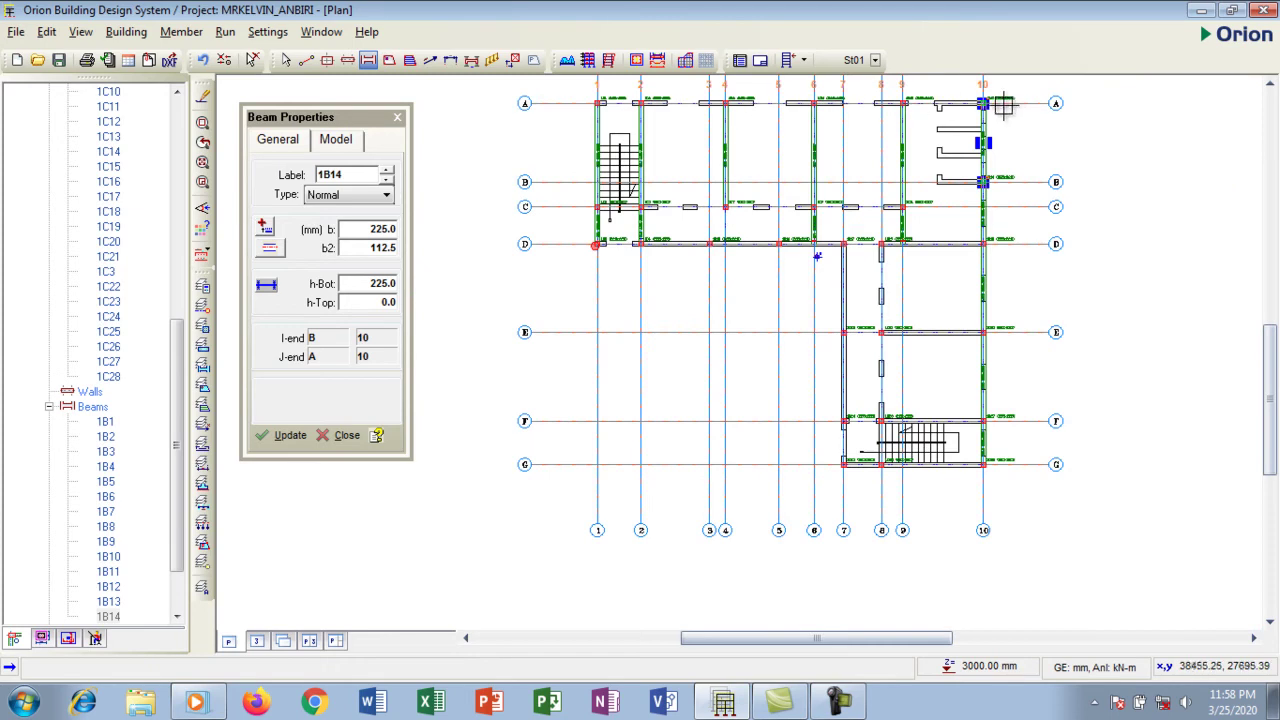
{"action": "scroll", "coordinate": [998, 201], "scroll_direction": "down", "scroll_amount": 1}
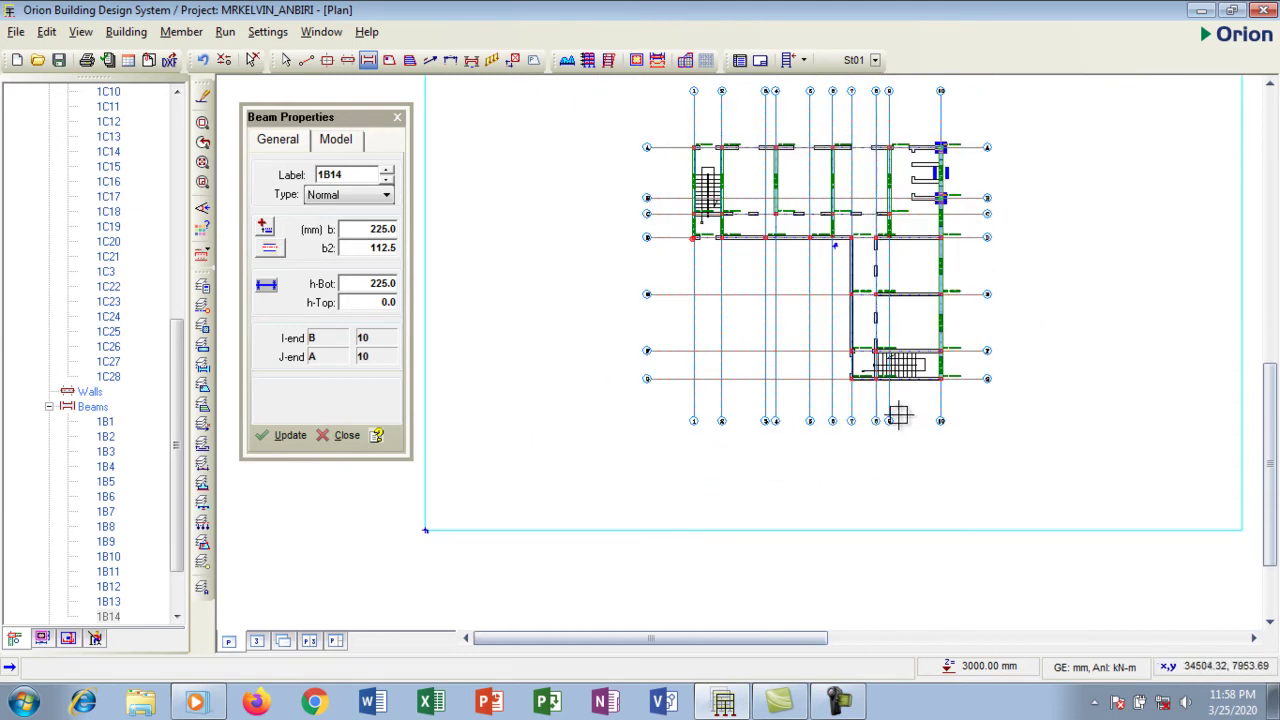
{"action": "scroll", "coordinate": [715, 164], "scroll_direction": "up", "scroll_amount": 2}
{"action": "scroll", "coordinate": [651, 189], "scroll_direction": "down", "scroll_amount": 1}
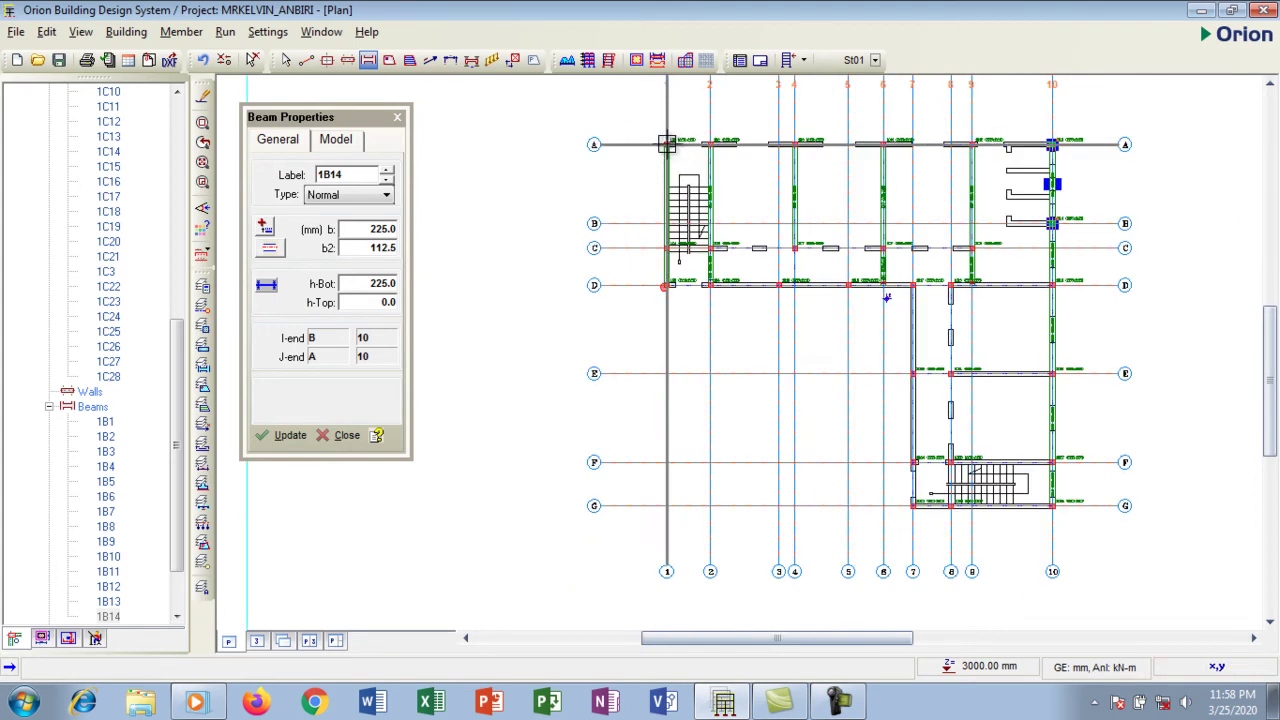
Insert the 225 x 225 mm beams along axis A over the full run between axes 1 and 10
{"action": "mouse_move", "coordinate": [666, 144]}
{"action": "left_mouse_down"}
{"action": "mouse_move", "coordinate": [977, 198]}
{"action": "mouse_move", "coordinate": [1050, 144]}
{"action": "left_mouse_up"}
{"action": "scroll", "coordinate": [690, 150], "scroll_direction": "up", "scroll_amount": 3}
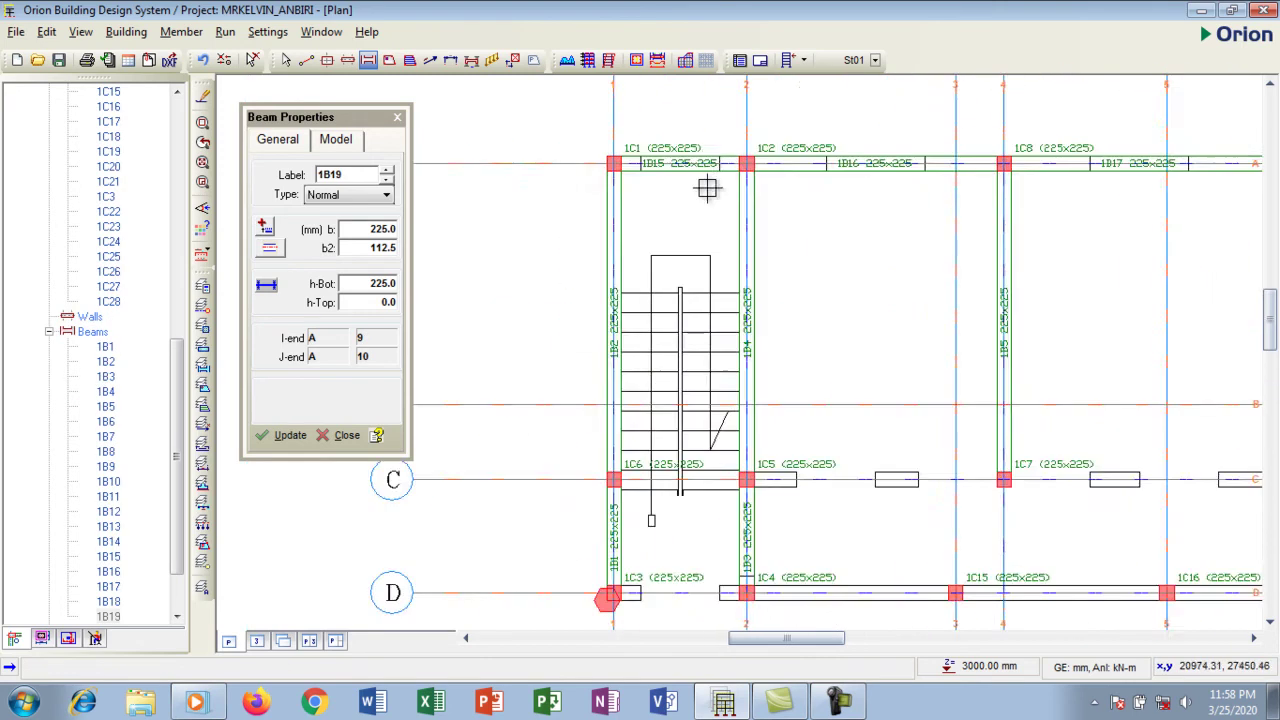
{"action": "scroll", "coordinate": [570, 135], "scroll_direction": "down", "scroll_amount": 3}
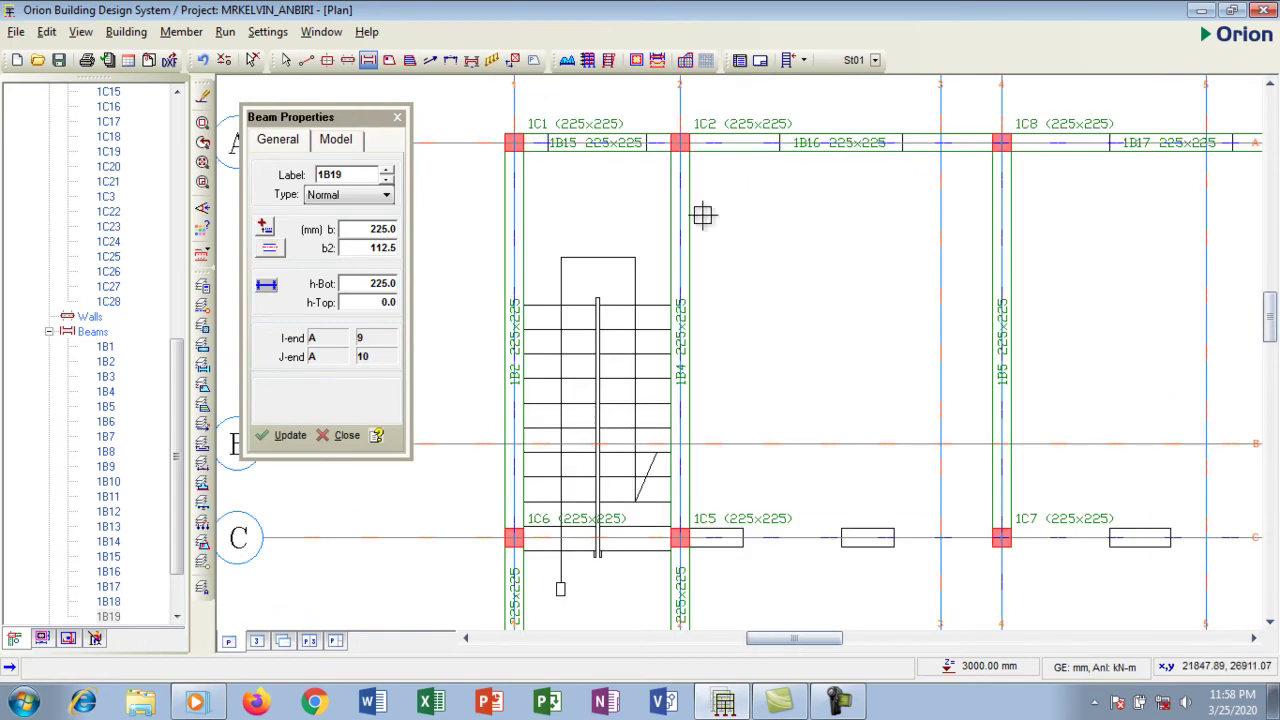
{"action": "scroll", "coordinate": [819, 226], "scroll_direction": "down", "scroll_amount": 2}
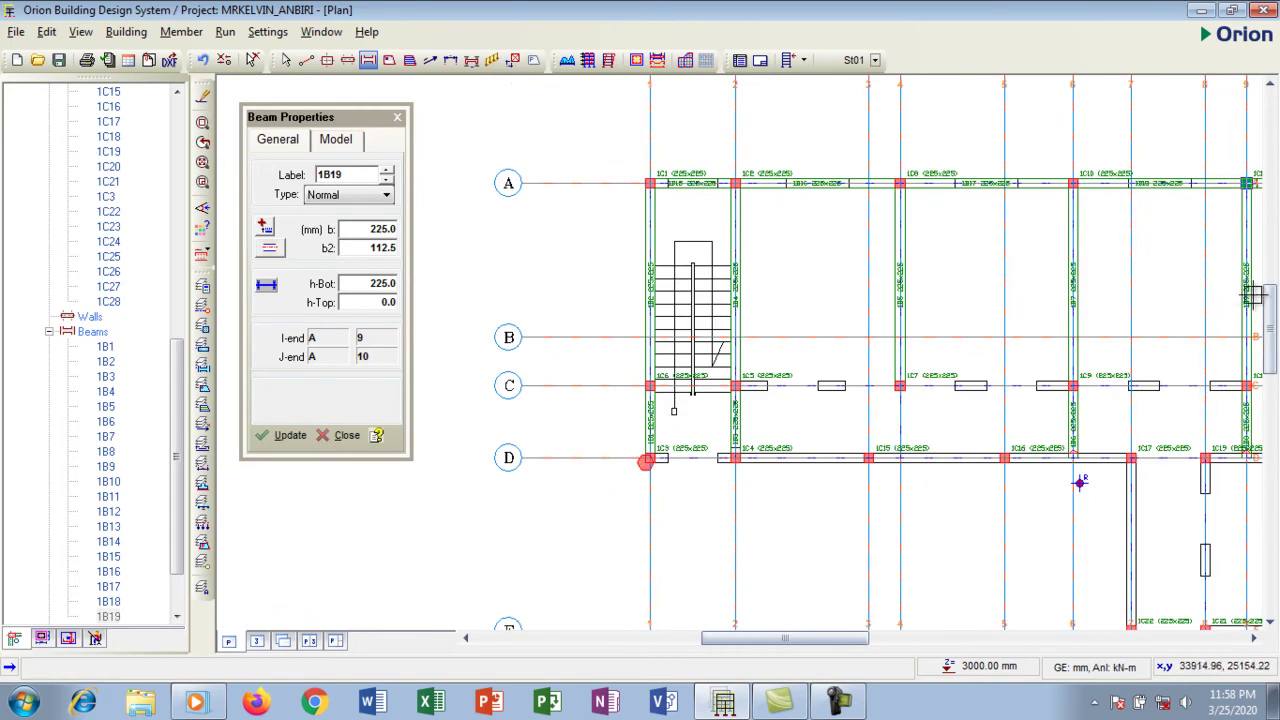
Examine the plan between axes 9 and 10 near column 1C14 and the axis A beams at columns 1C1 and 1C2
{"action": "scroll", "coordinate": [1251, 286], "scroll_direction": "up", "scroll_amount": 3}
{"action": "scroll", "coordinate": [1234, 338], "scroll_direction": "up", "scroll_amount": 2}
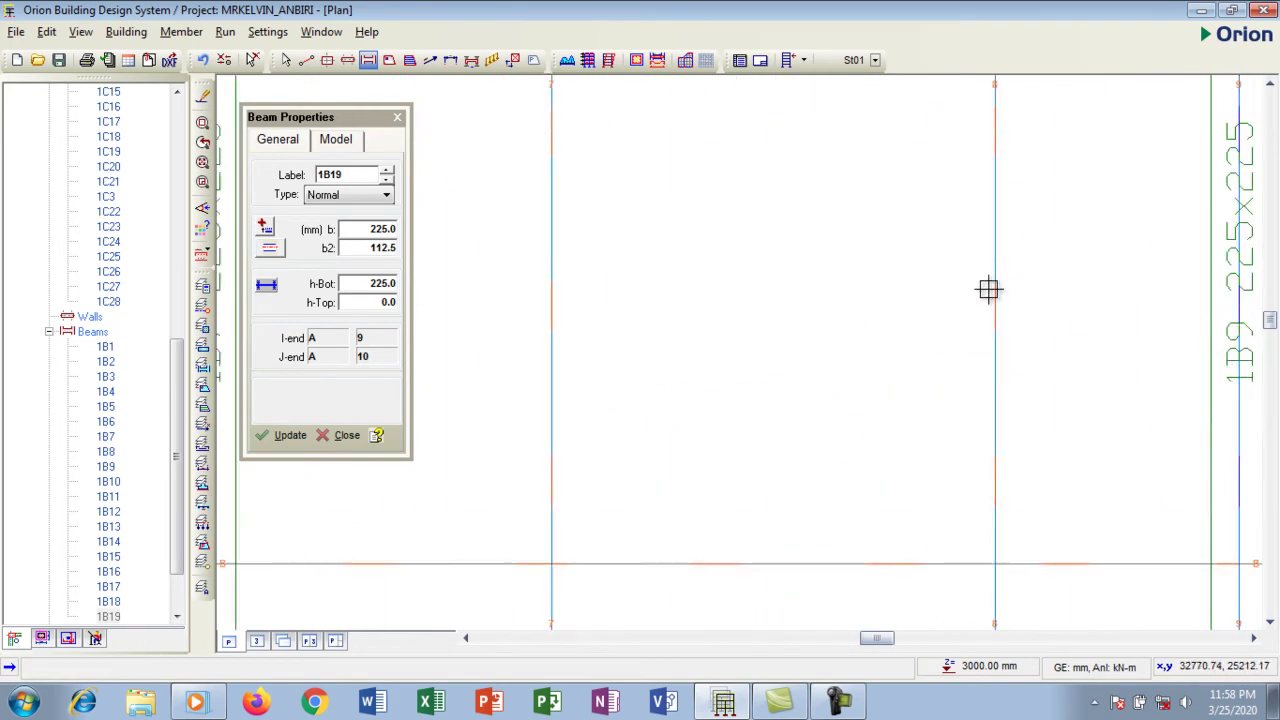
{"action": "scroll", "coordinate": [1083, 306], "scroll_direction": "down", "scroll_amount": 4}
{"action": "scroll", "coordinate": [1061, 213], "scroll_direction": "up", "scroll_amount": 3}
{"action": "scroll", "coordinate": [1061, 213], "scroll_direction": "up", "scroll_amount": 2}
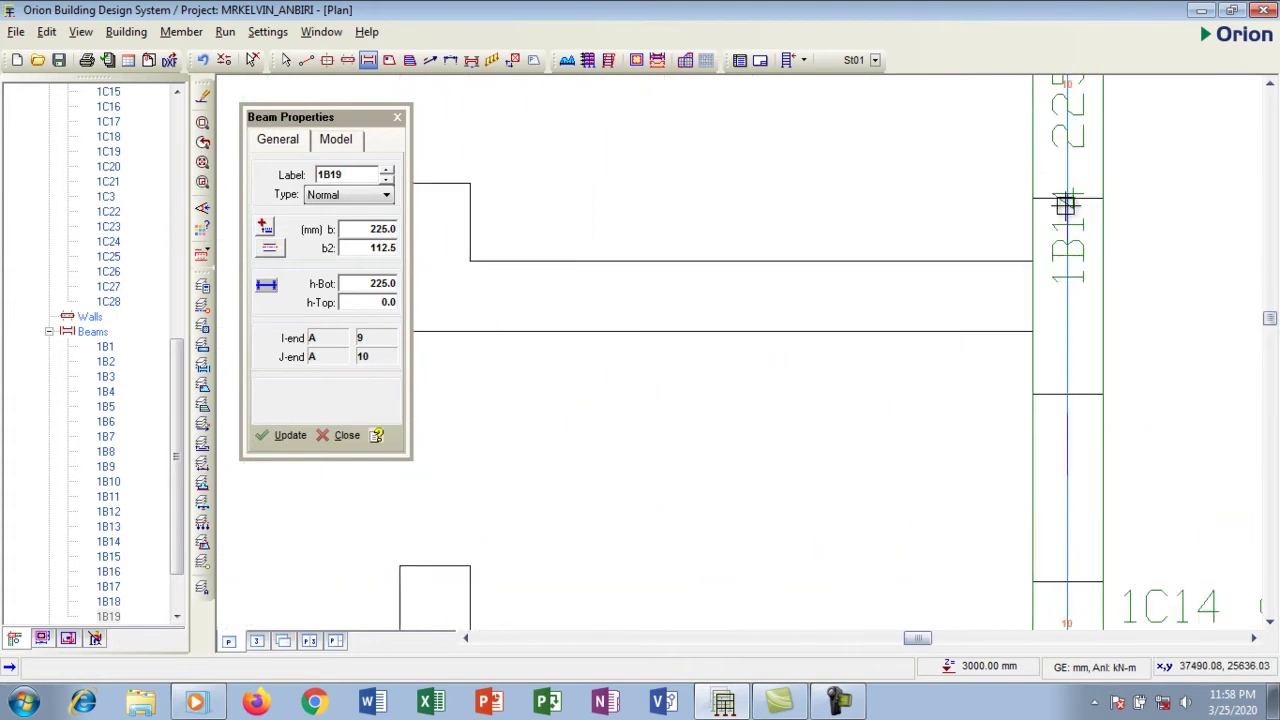
{"action": "scroll", "coordinate": [1140, 260], "scroll_direction": "down", "scroll_amount": 5}
{"action": "scroll", "coordinate": [690, 237], "scroll_direction": "up", "scroll_amount": 4}
{"action": "scroll", "coordinate": [732, 245], "scroll_direction": "down", "scroll_amount": 2}
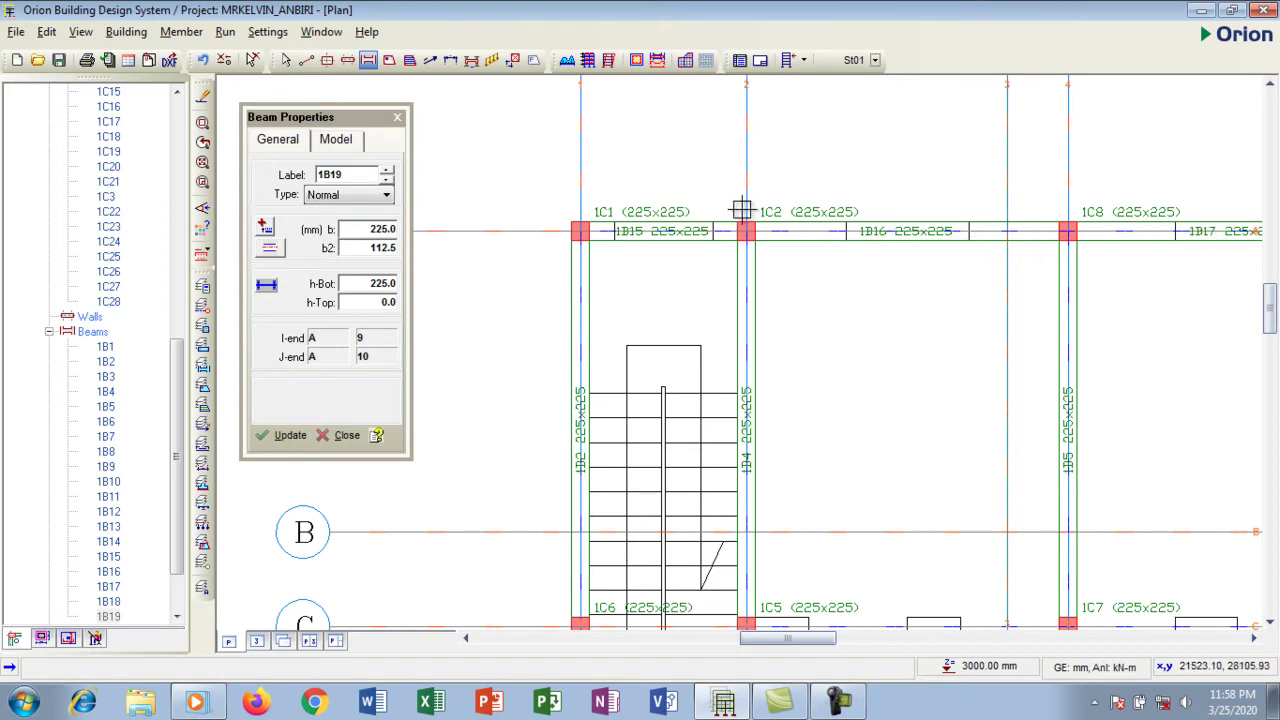
Examine the axis A beams and their labels from column 1C1 across to column 1C13
{"action": "scroll", "coordinate": [1067, 253], "scroll_direction": "down", "scroll_amount": 3}
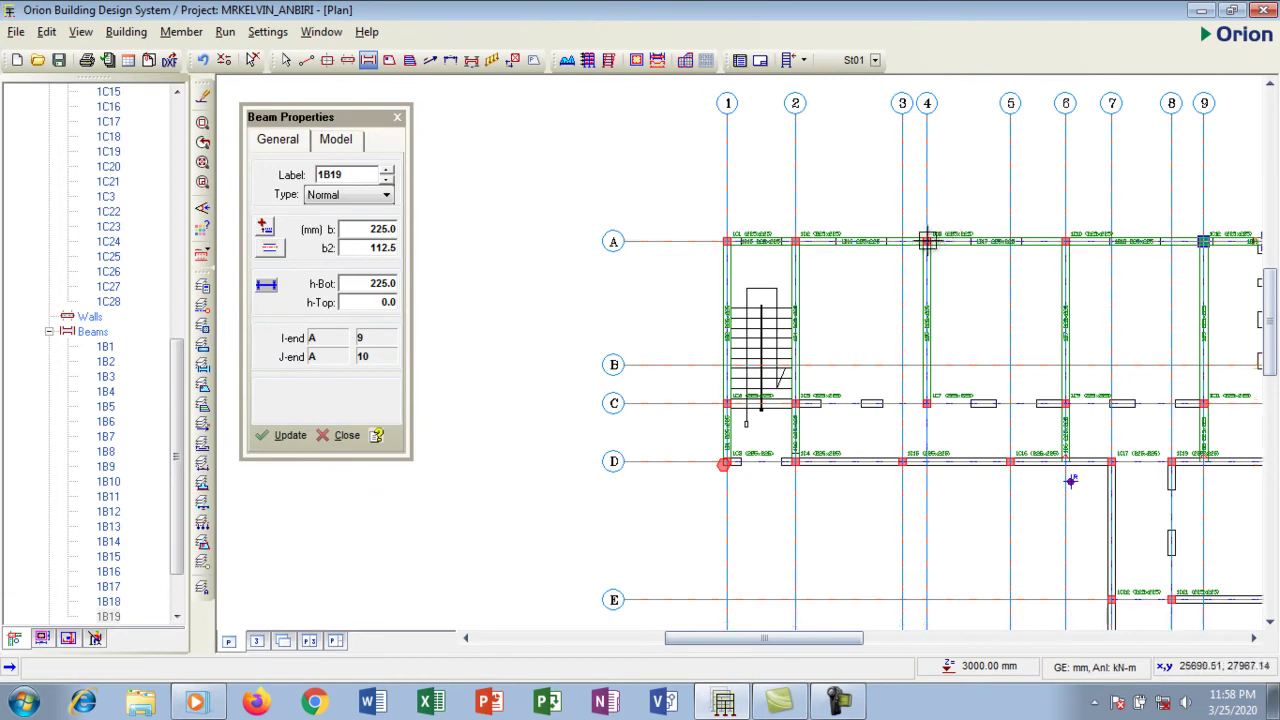
{"action": "scroll", "coordinate": [926, 241], "scroll_direction": "up", "scroll_amount": 3}
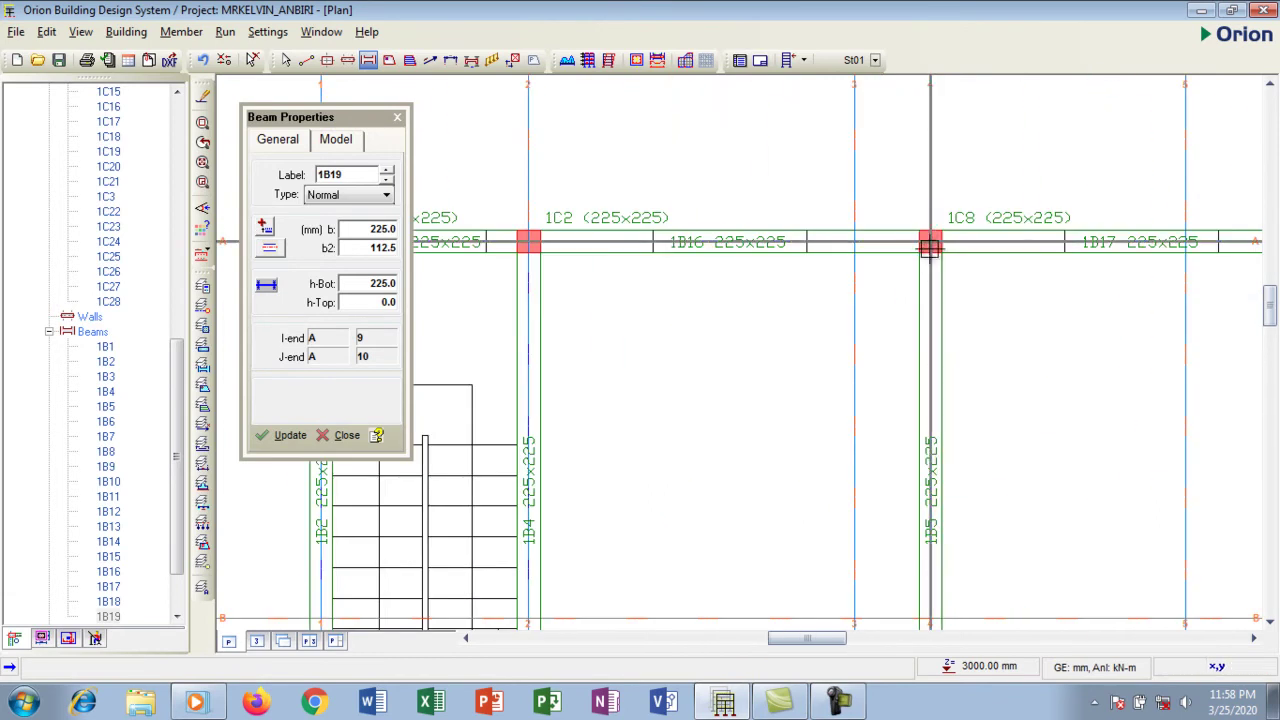
{"action": "scroll", "coordinate": [928, 245], "scroll_direction": "down", "scroll_amount": 2}
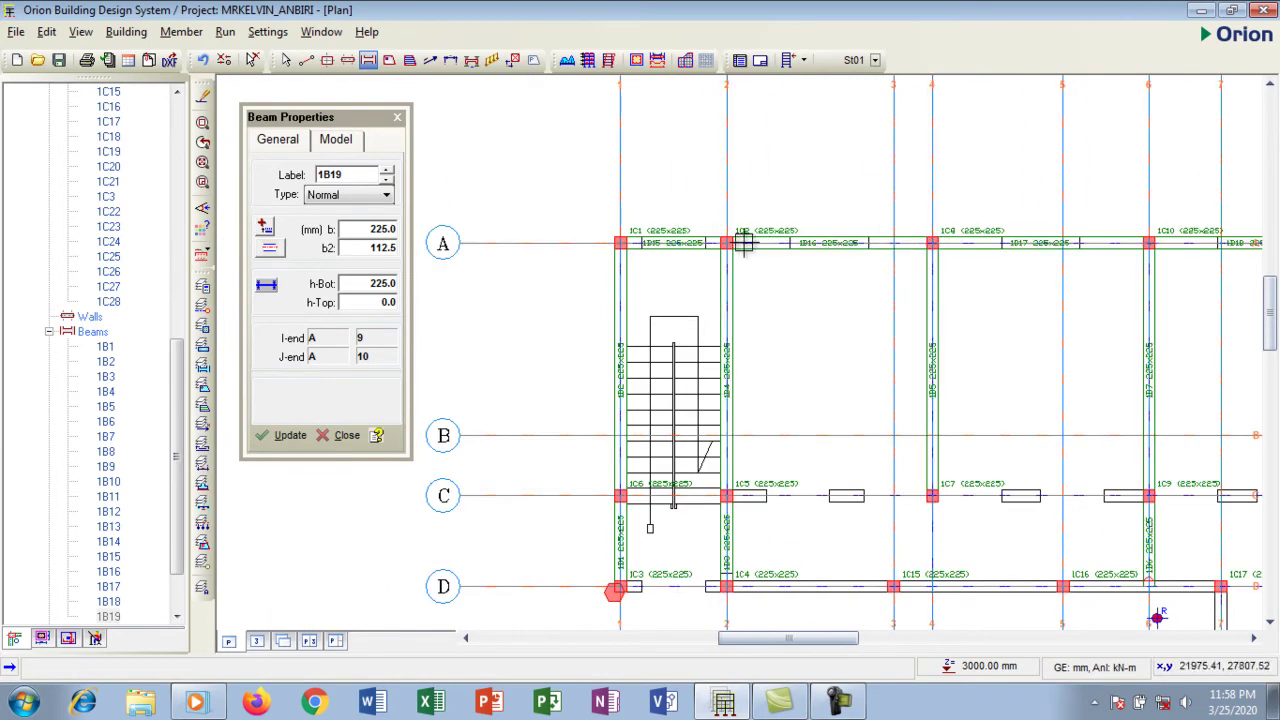
{"action": "scroll", "coordinate": [626, 208], "scroll_direction": "down", "scroll_amount": 2}
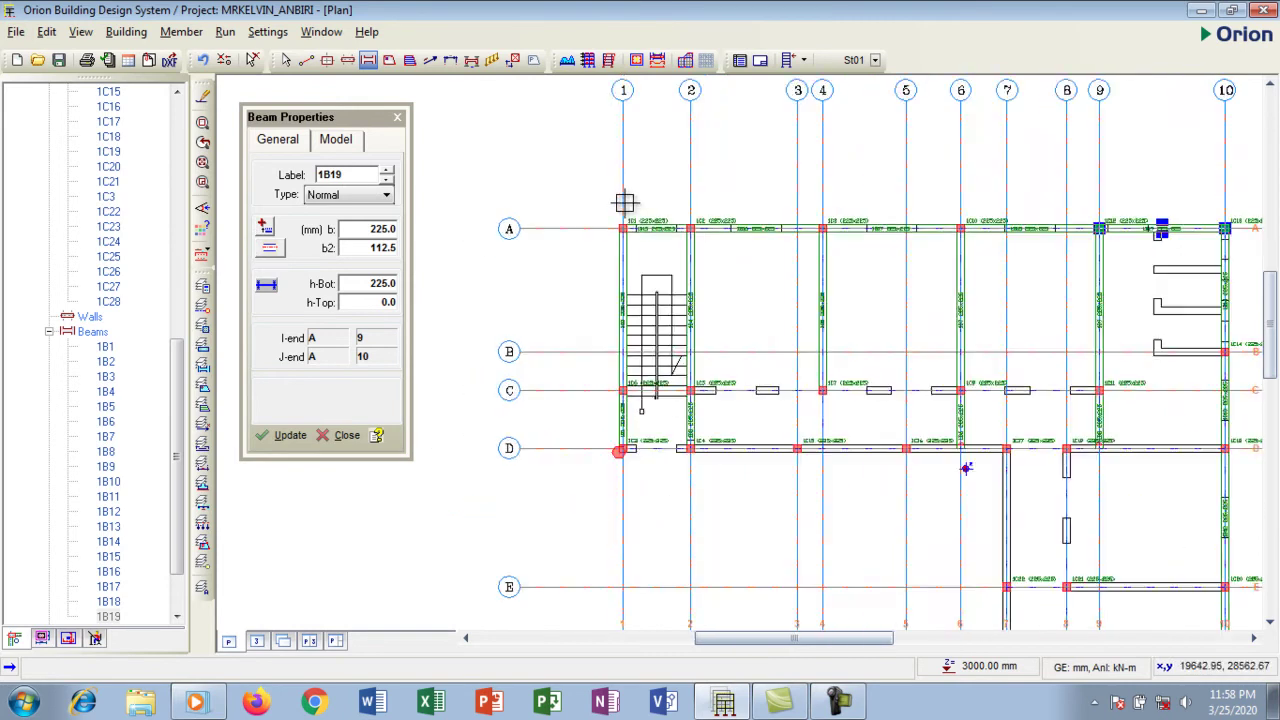
{"action": "scroll", "coordinate": [1047, 236], "scroll_direction": "up", "scroll_amount": 3}
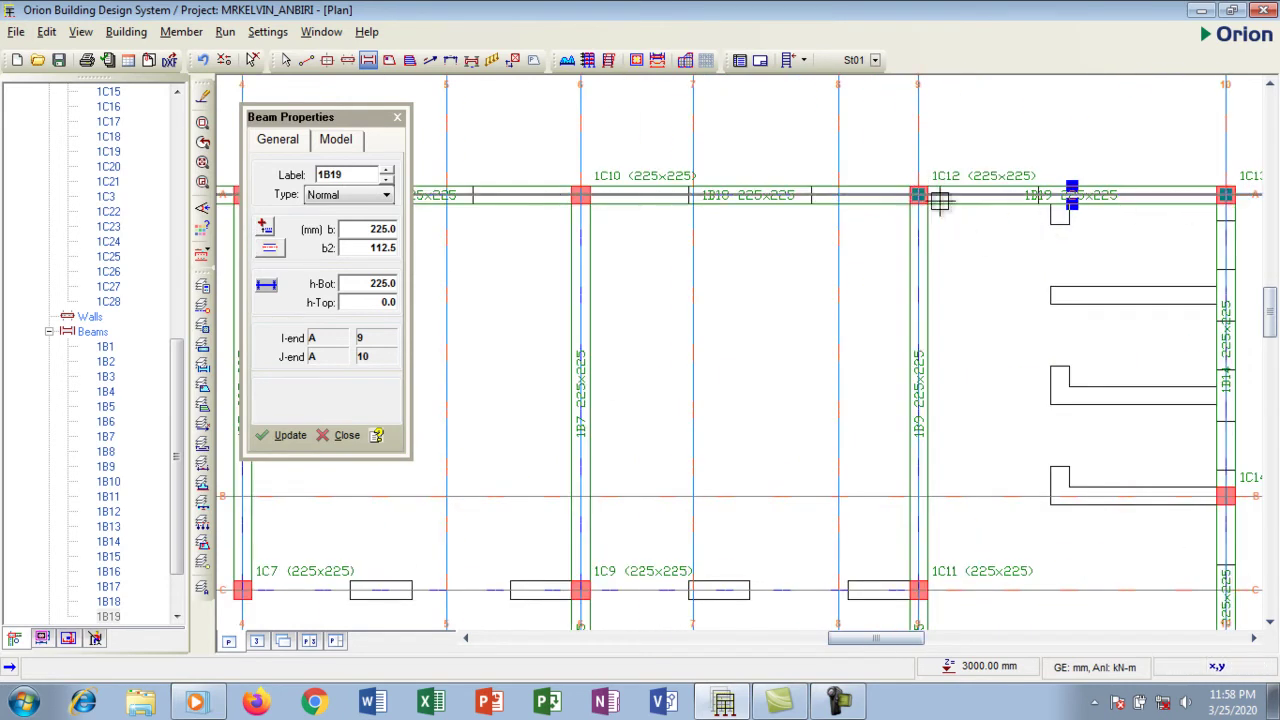
{"action": "scroll", "coordinate": [1107, 193], "scroll_direction": "down", "scroll_amount": 2}
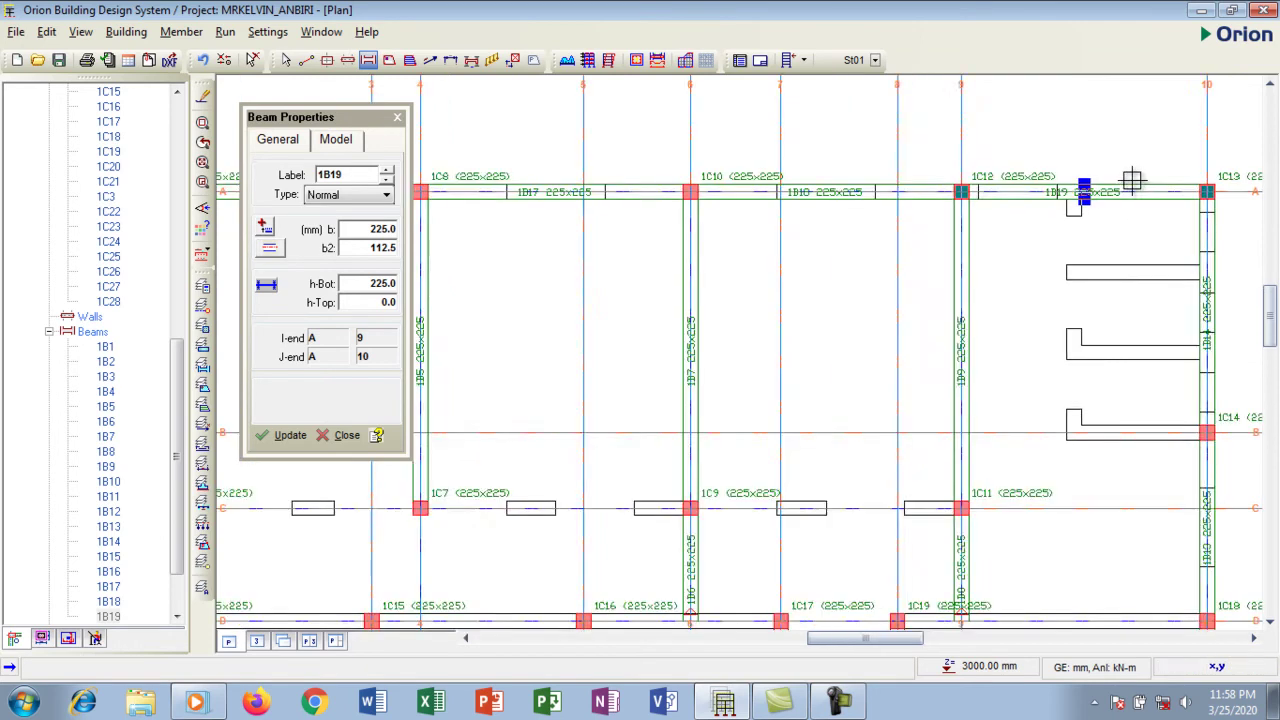
{"action": "scroll", "coordinate": [1130, 190], "scroll_direction": "up", "scroll_amount": 3}
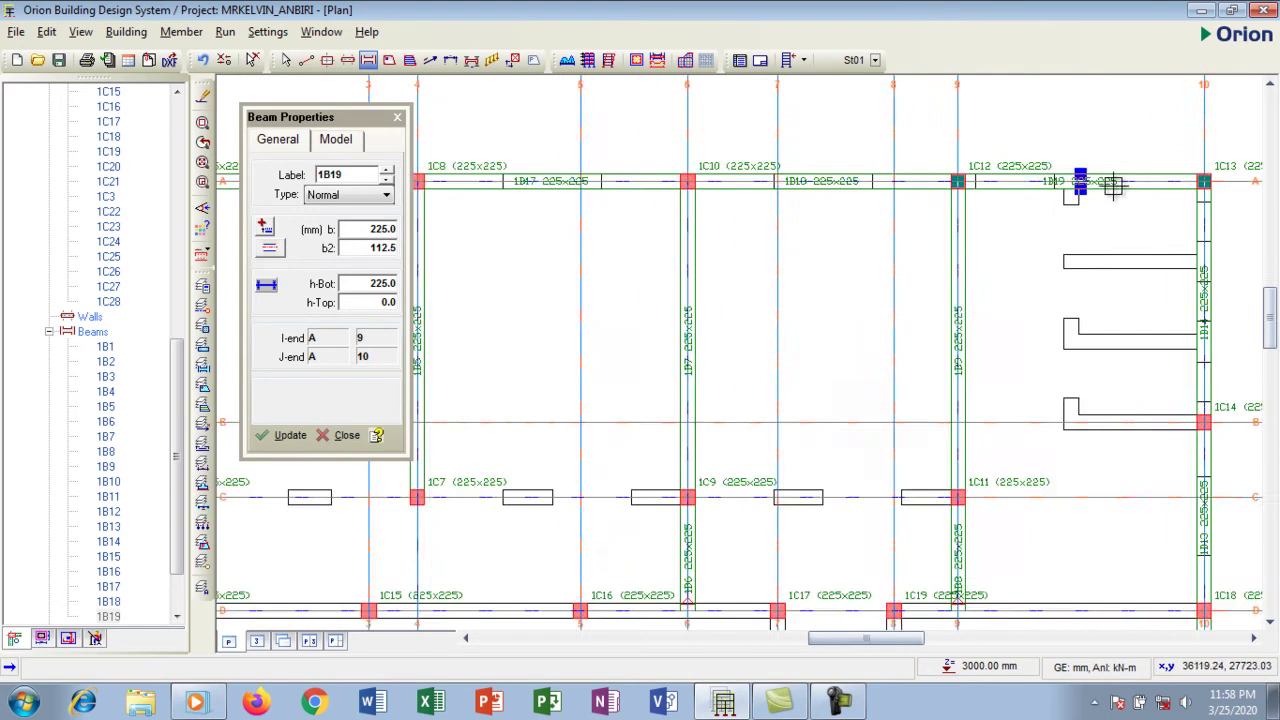
{"action": "scroll", "coordinate": [1062, 147], "scroll_direction": "down", "scroll_amount": 3}
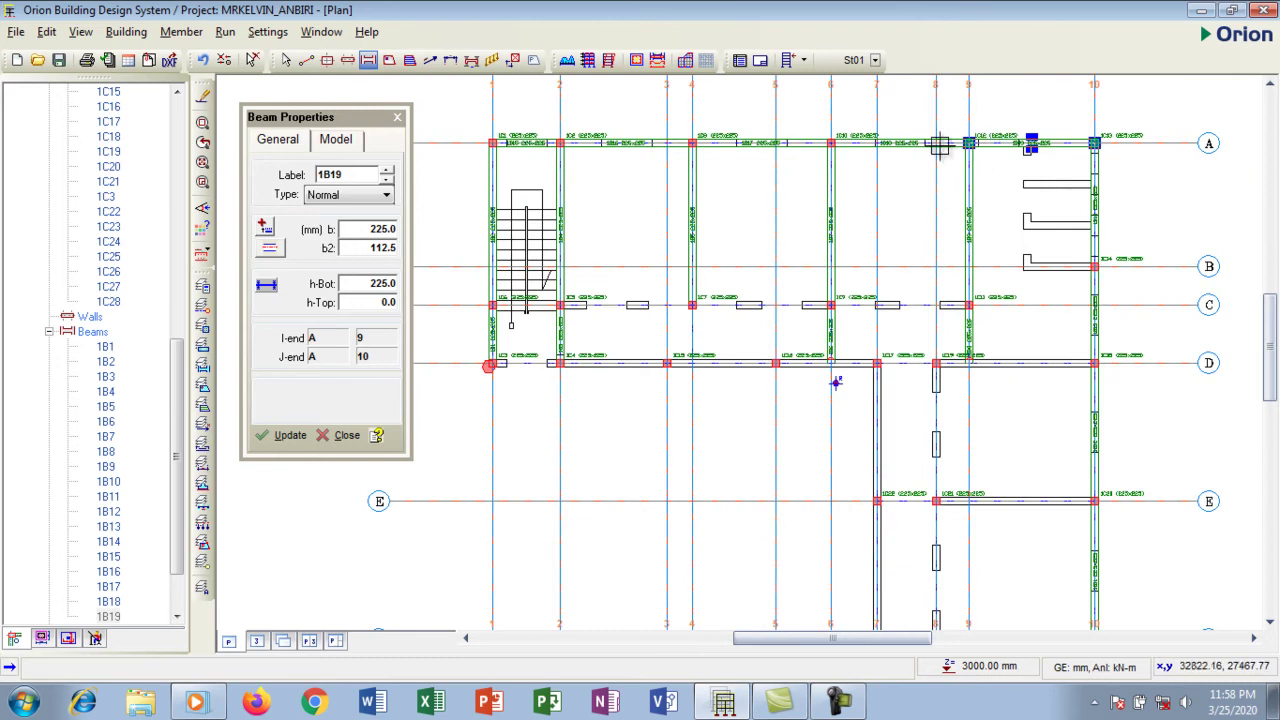
Insert the 225 x 225 mm beams along axis C from axis 1 to axis 9
{"action": "scroll", "coordinate": [860, 170], "scroll_direction": "down", "scroll_amount": 2}
{"action": "scroll", "coordinate": [630, 275], "scroll_direction": "up", "scroll_amount": 3}
{"action": "scroll", "coordinate": [553, 182], "scroll_direction": "down", "scroll_amount": 2}
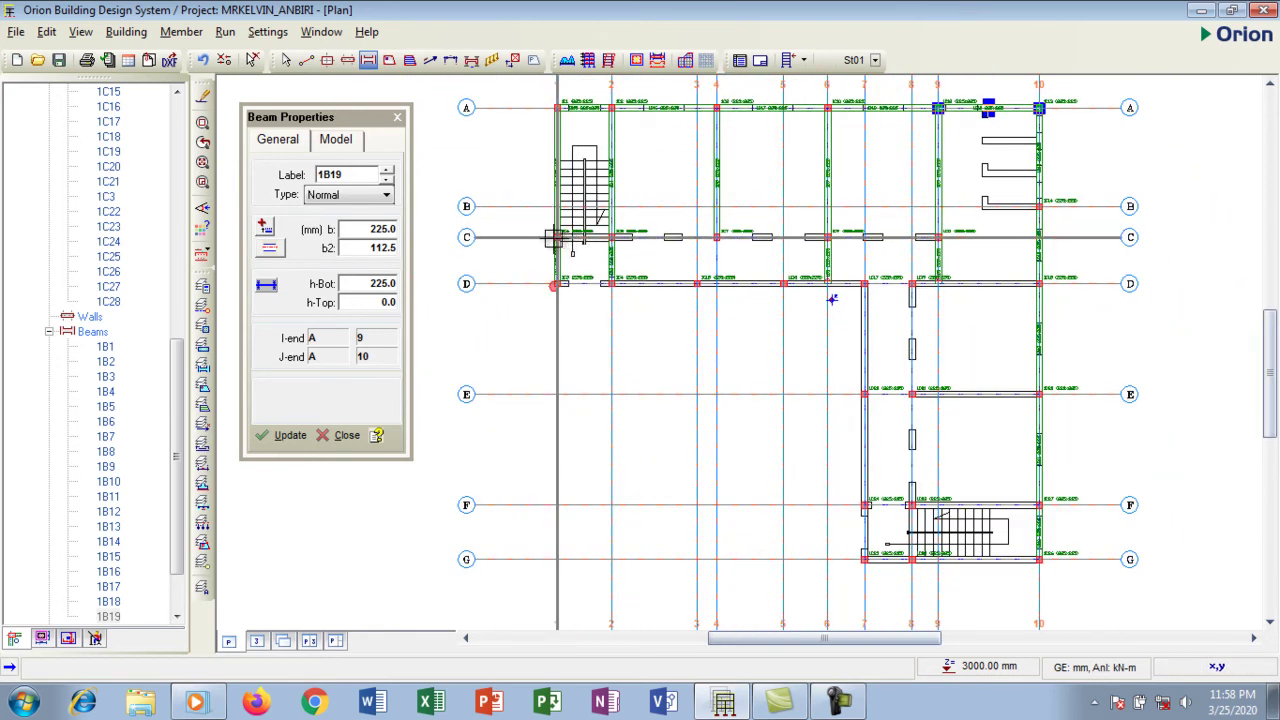
{"action": "left_click_drag", "start_coordinate": [556, 237], "coordinate": [938, 237]}
{"action": "scroll", "coordinate": [823, 305], "scroll_direction": "up", "scroll_amount": 1}
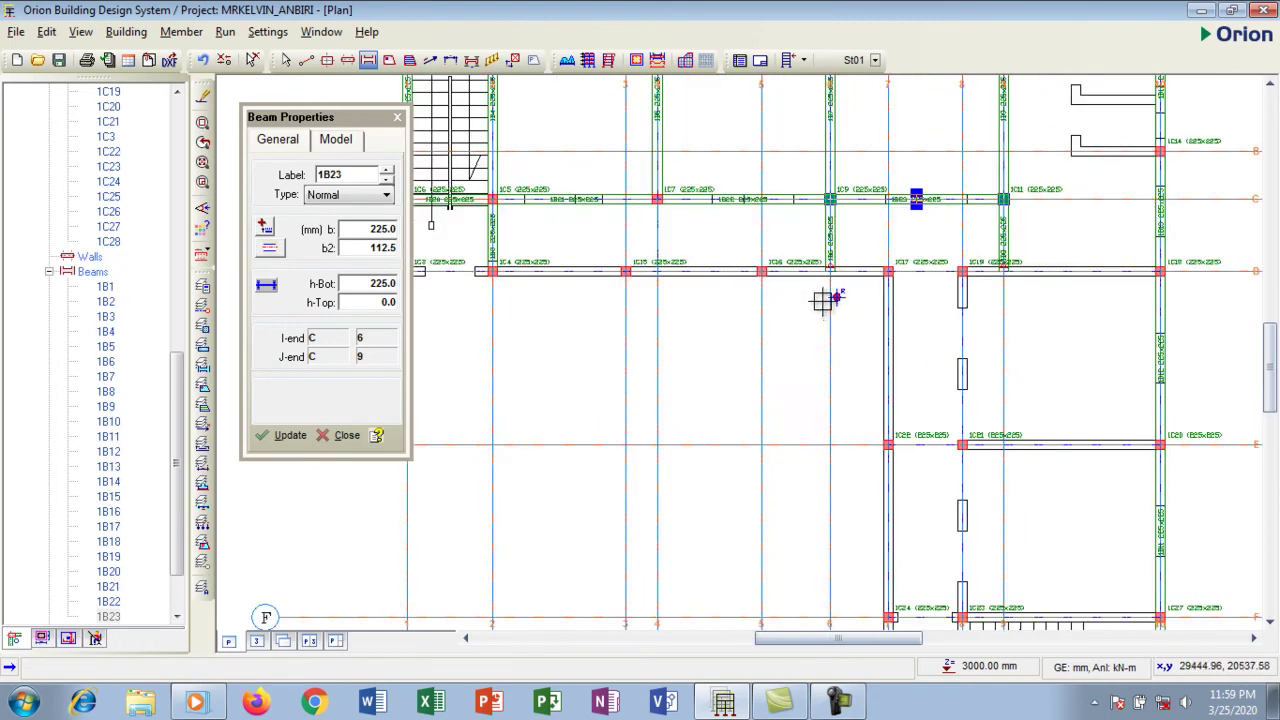
Insert the 225 x 225 mm beam along axis 4 between axes C and D
{"action": "scroll", "coordinate": [864, 206], "scroll_direction": "up", "scroll_amount": 1}
{"action": "scroll", "coordinate": [850, 200], "scroll_direction": "up", "scroll_amount": 1}
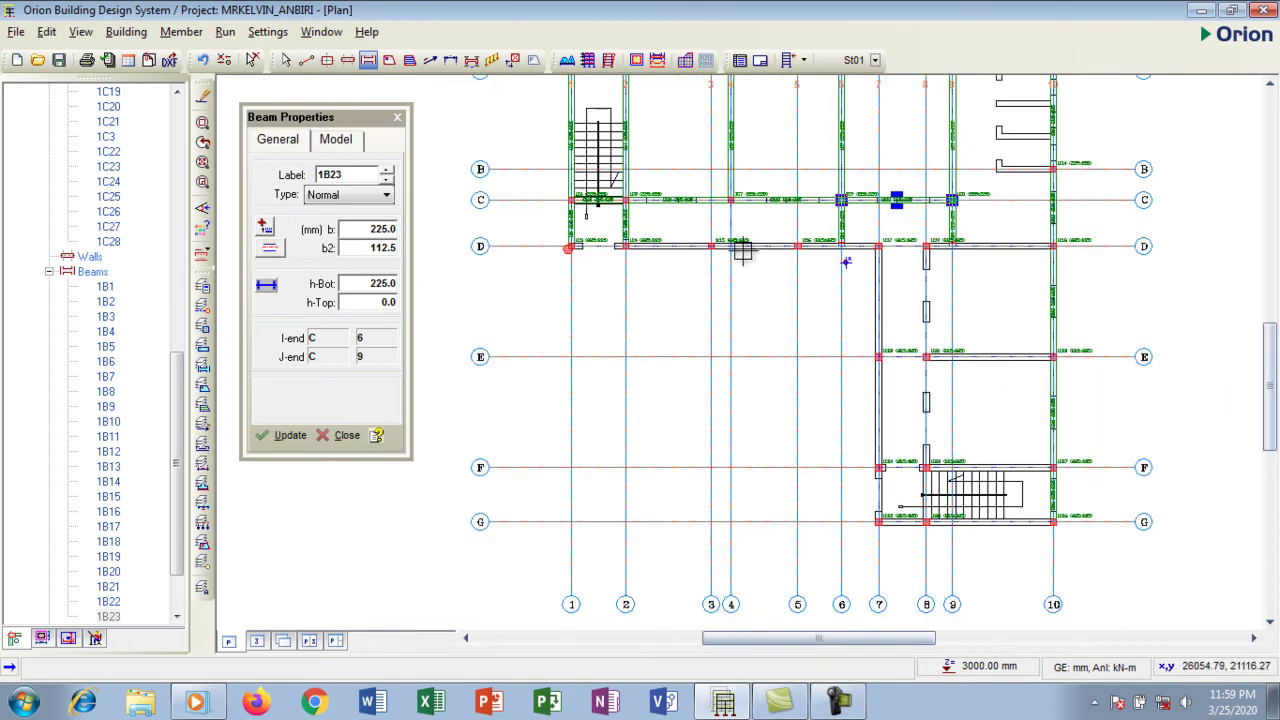
{"action": "scroll", "coordinate": [729, 214], "scroll_direction": "up", "scroll_amount": 1}
{"action": "left_click_drag", "start_coordinate": [732, 180], "coordinate": [732, 253]}
{"action": "scroll", "coordinate": [784, 228], "scroll_direction": "down", "scroll_amount": 4}
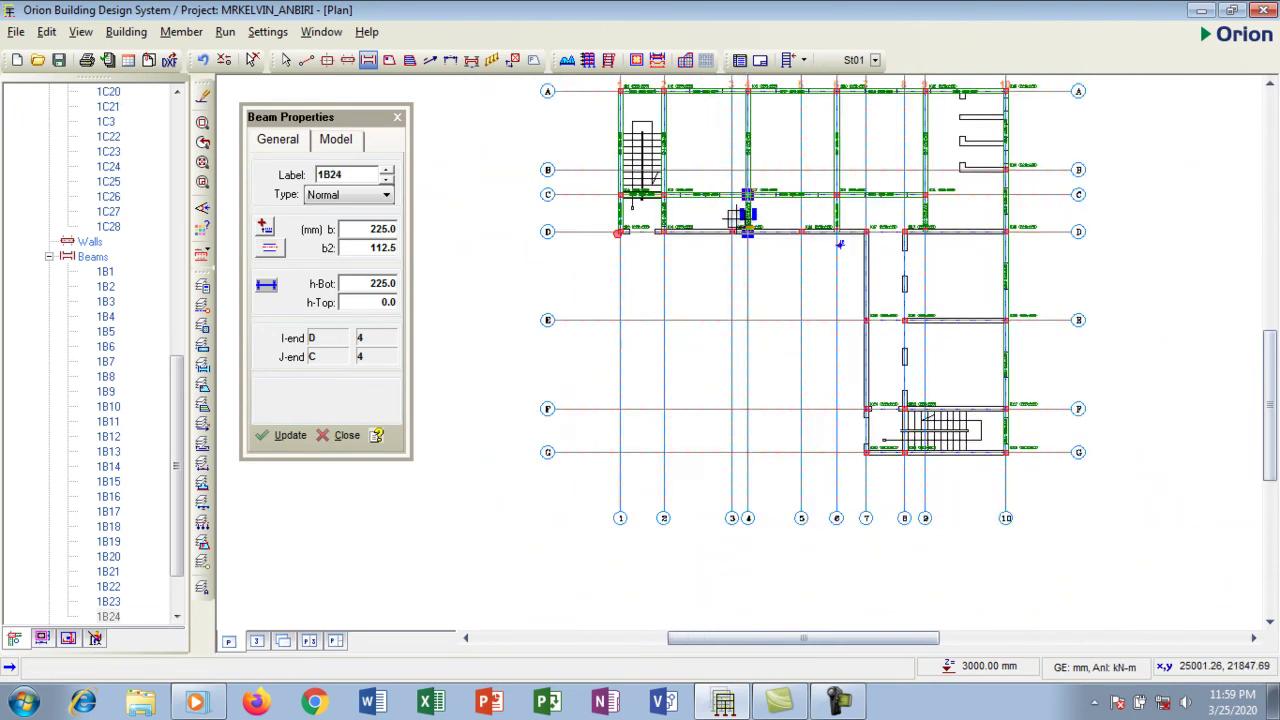
Insert the 225 x 225 mm beams along axis D over the full run between axes 1 and 10
{"action": "scroll", "coordinate": [893, 330], "scroll_direction": "up", "scroll_amount": 3}
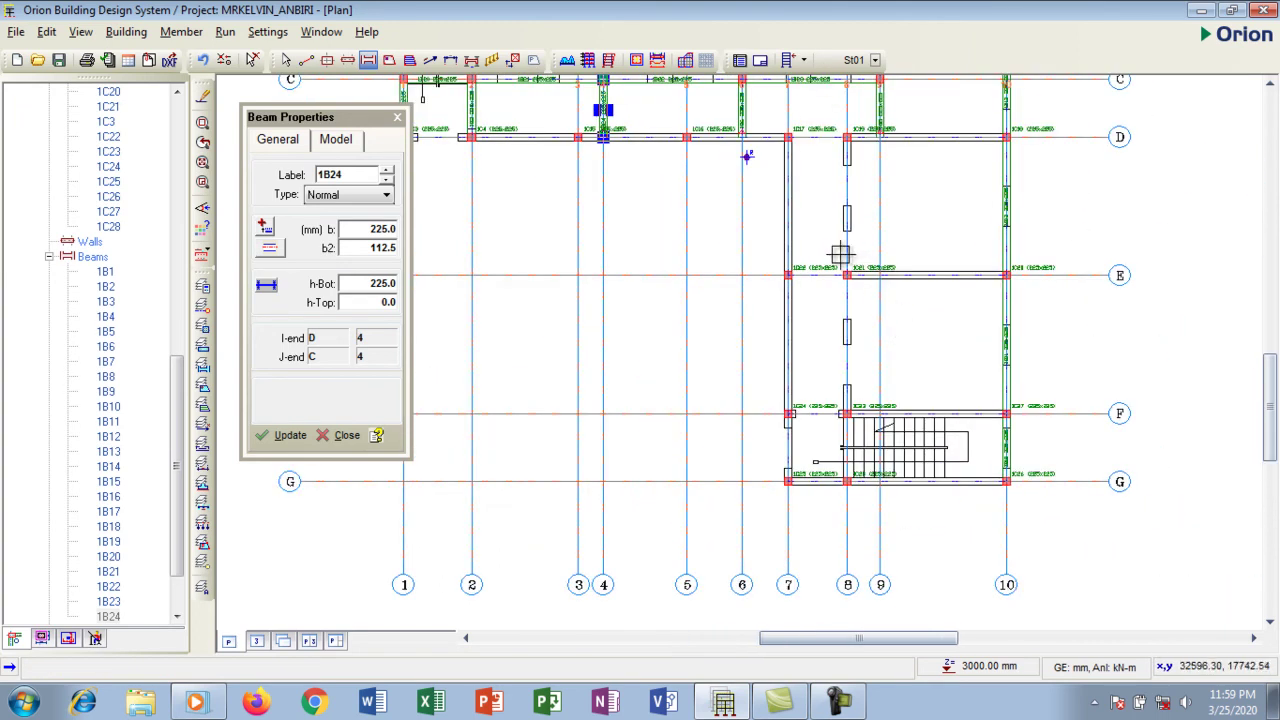
{"action": "scroll", "coordinate": [843, 254], "scroll_direction": "down", "scroll_amount": 1}
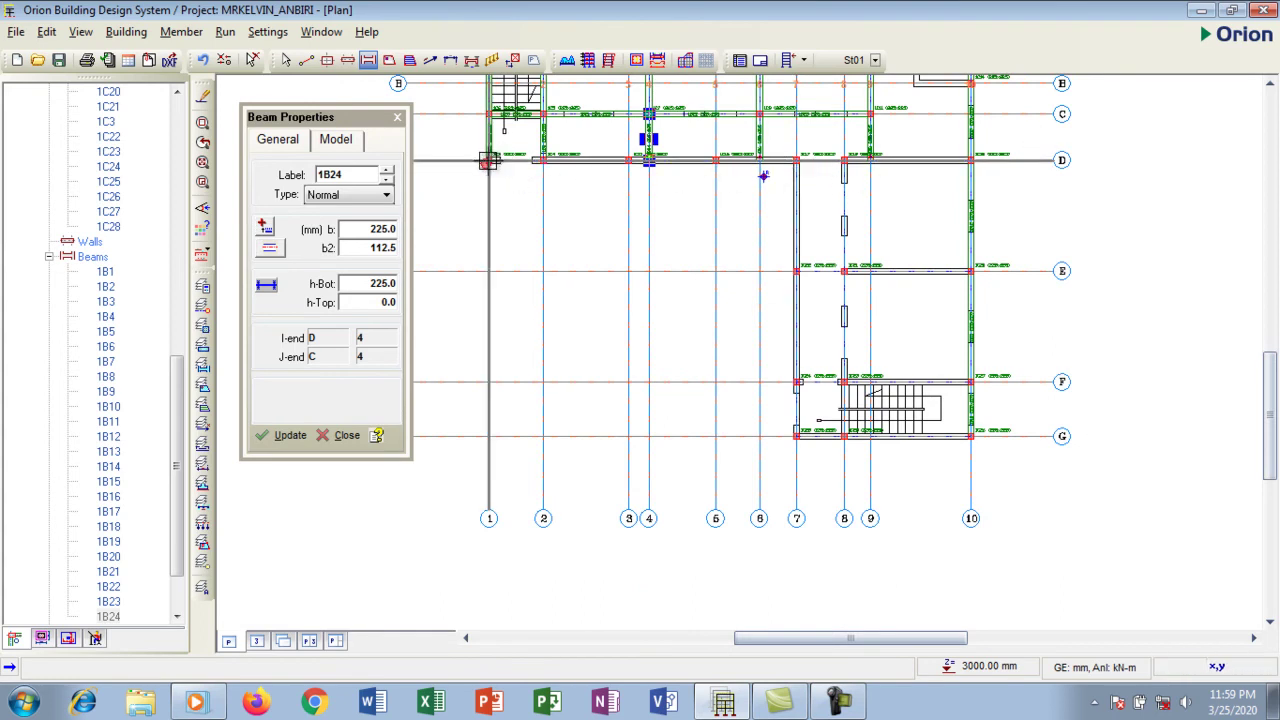
{"action": "left_click_drag", "start_coordinate": [487, 160], "coordinate": [968, 162]}
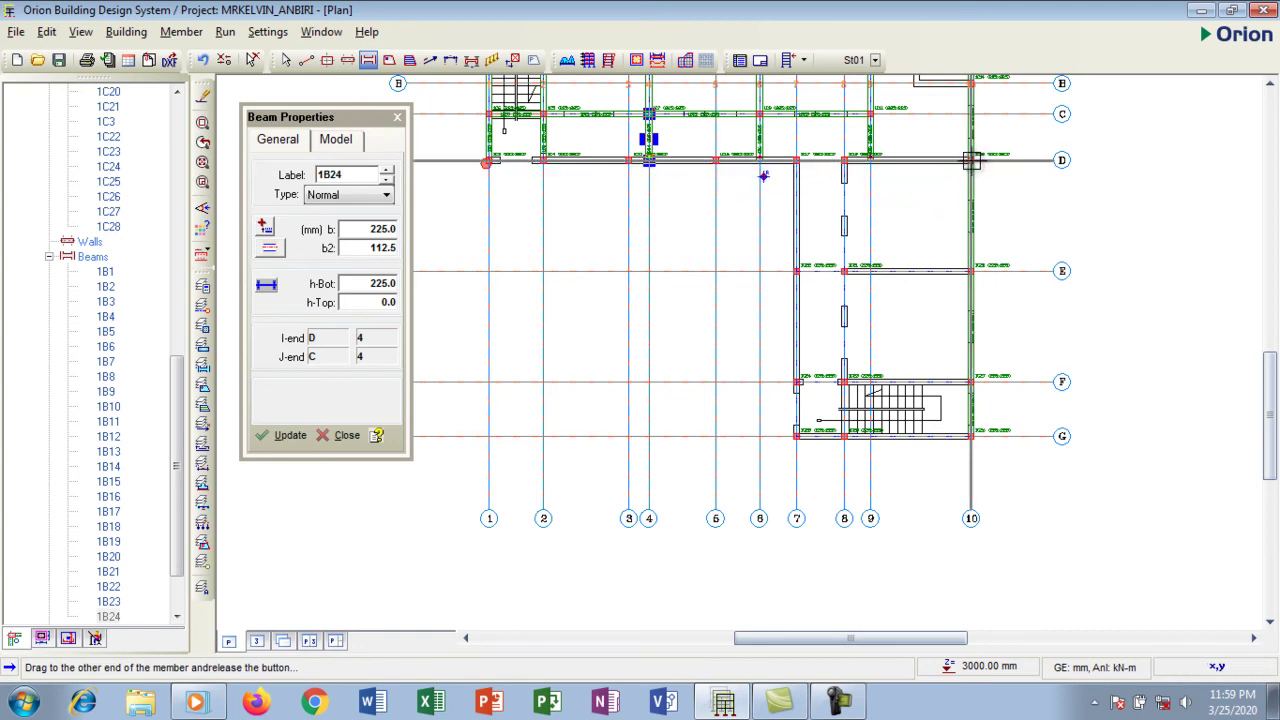
{"action": "left_click_drag", "start_coordinate": [971, 160], "coordinate": [971, 160]}
Insert the 225 x 225 mm beams along axes E and F between axes 7 and 10
{"action": "scroll", "coordinate": [850, 140], "scroll_direction": "down", "scroll_amount": 1}
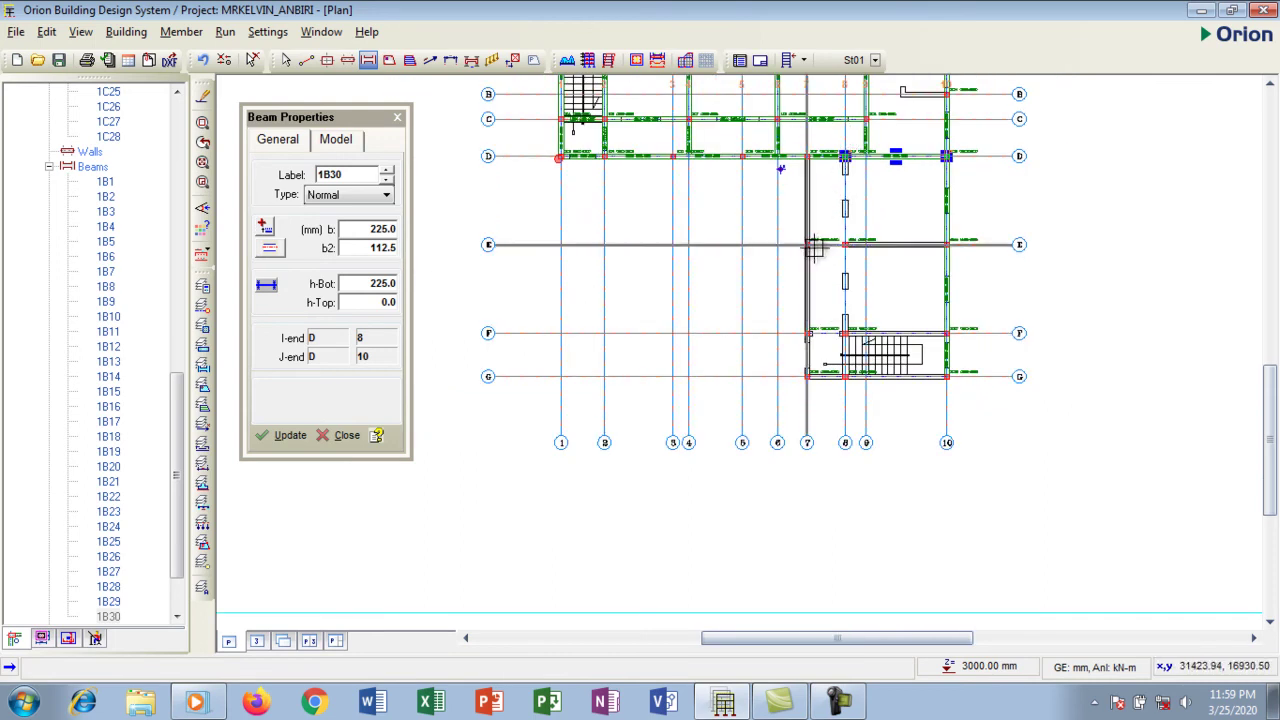
{"action": "left_click_drag", "start_coordinate": [806, 244], "coordinate": [946, 244]}
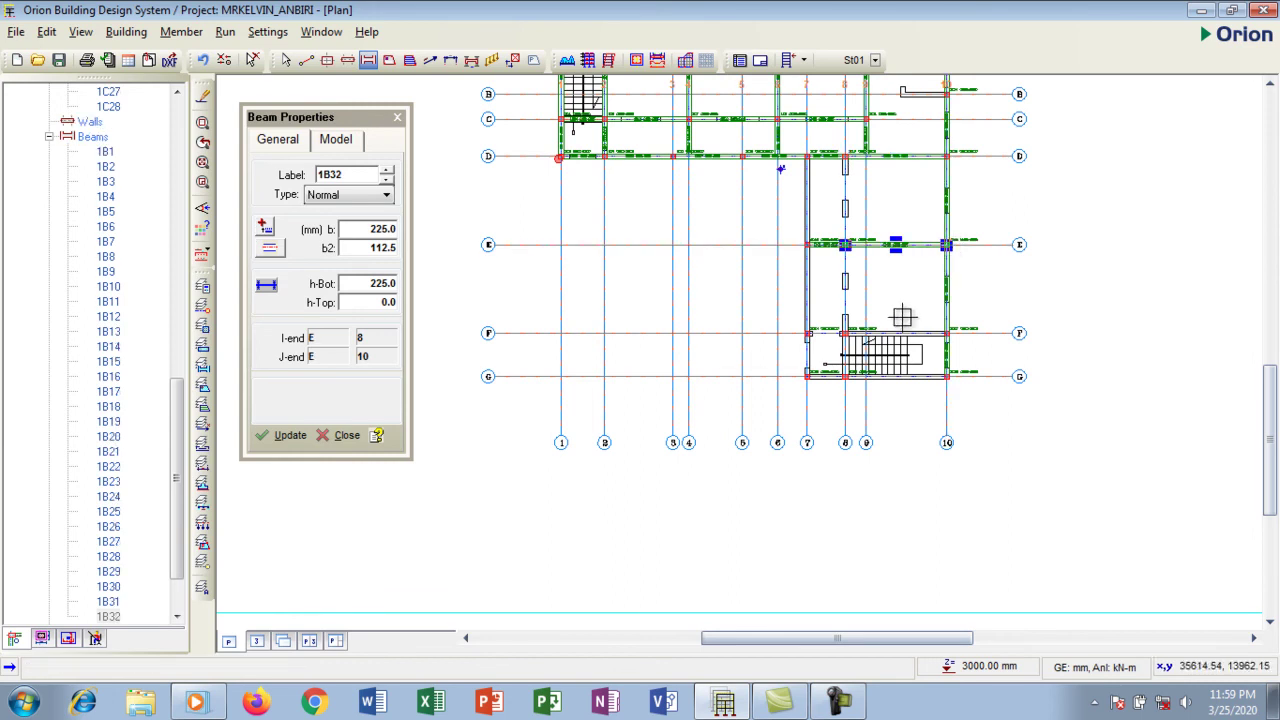
{"action": "left_click_drag", "start_coordinate": [812, 336], "coordinate": [946, 332]}
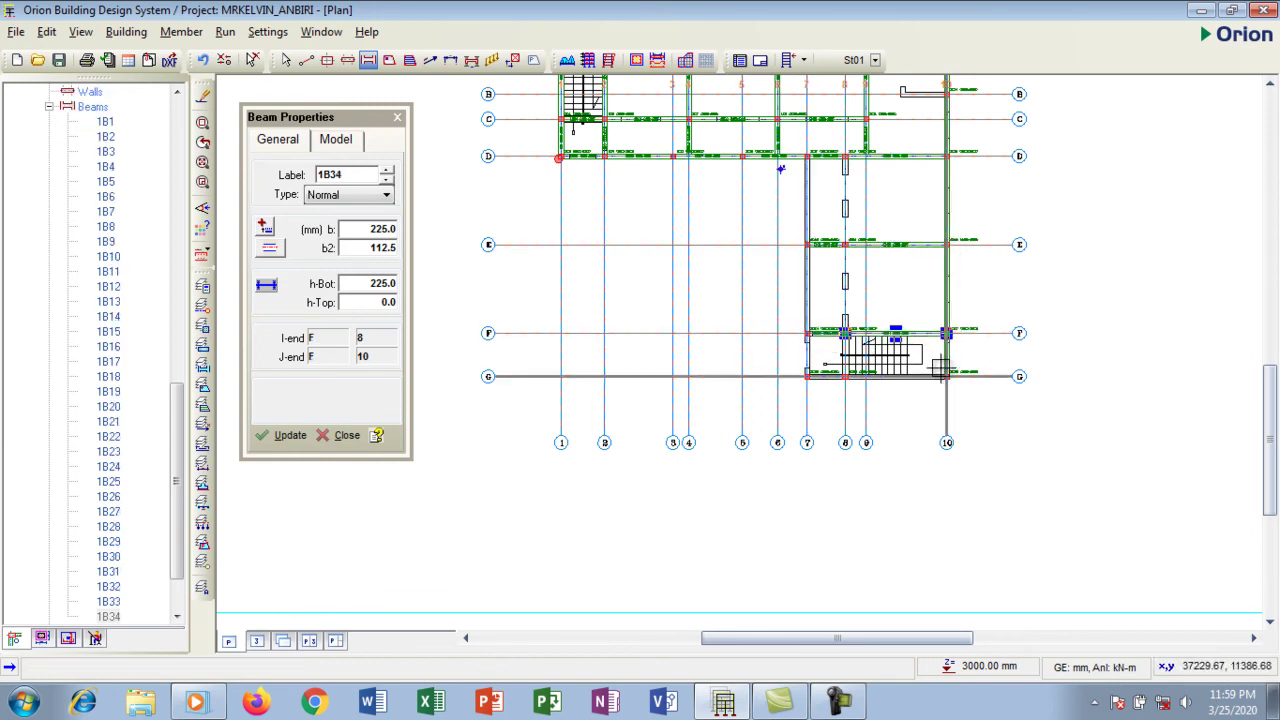
Insert the 225 x 225 mm beams along axis G between axes 7 and 10, below the staircase
{"action": "scroll", "coordinate": [941, 366], "scroll_direction": "up", "scroll_amount": 3}
{"action": "scroll", "coordinate": [972, 290], "scroll_direction": "down", "scroll_amount": 1}
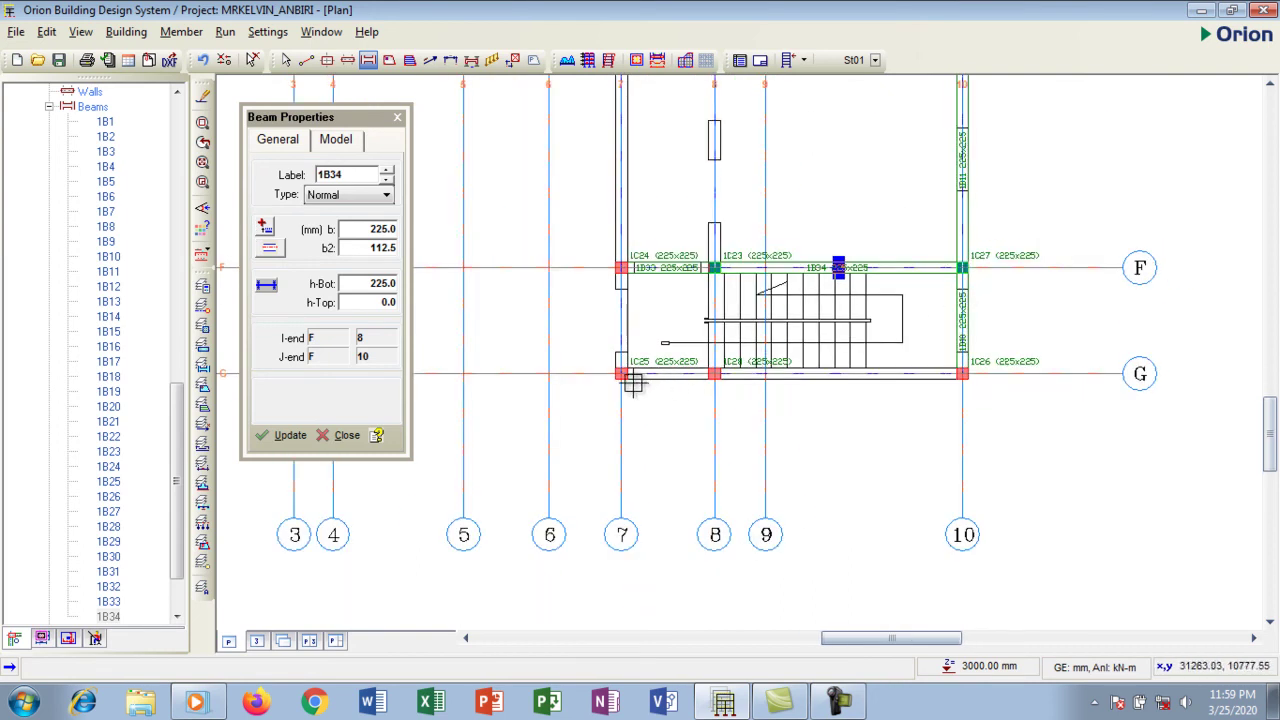
{"action": "left_click_drag", "start_coordinate": [620, 373], "coordinate": [962, 375]}
Insert the 225 x 225 mm beams along axes 7 and 8 between axes D and G
{"action": "scroll", "coordinate": [1006, 409], "scroll_direction": "down", "scroll_amount": 2}
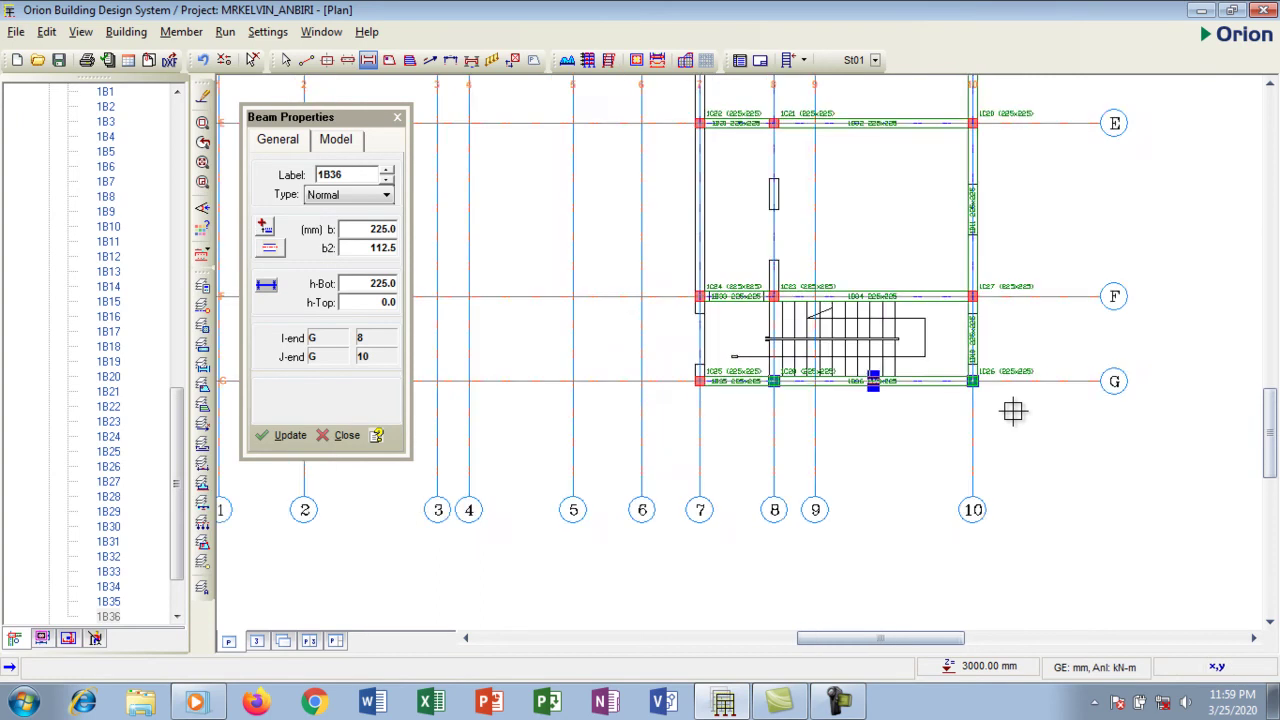
{"action": "left_click_drag", "start_coordinate": [852, 176], "coordinate": [851, 395]}
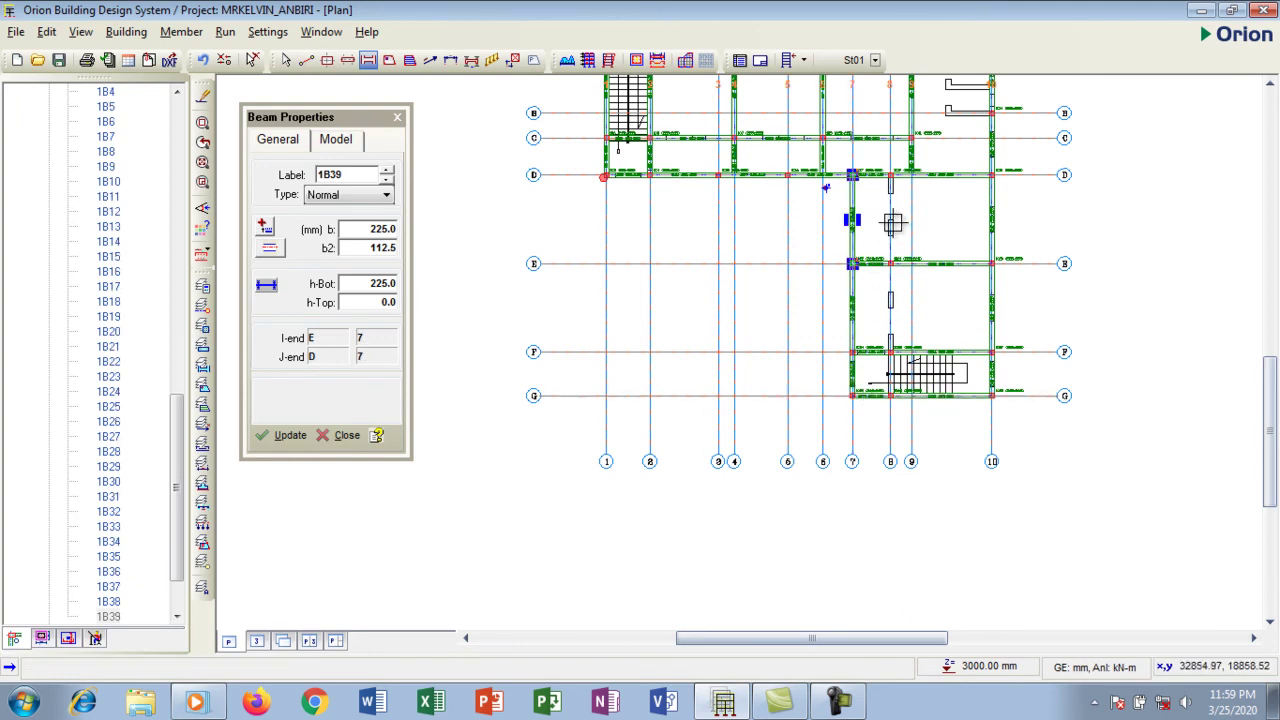
{"action": "left_click_drag", "start_coordinate": [889, 176], "coordinate": [890, 395]}
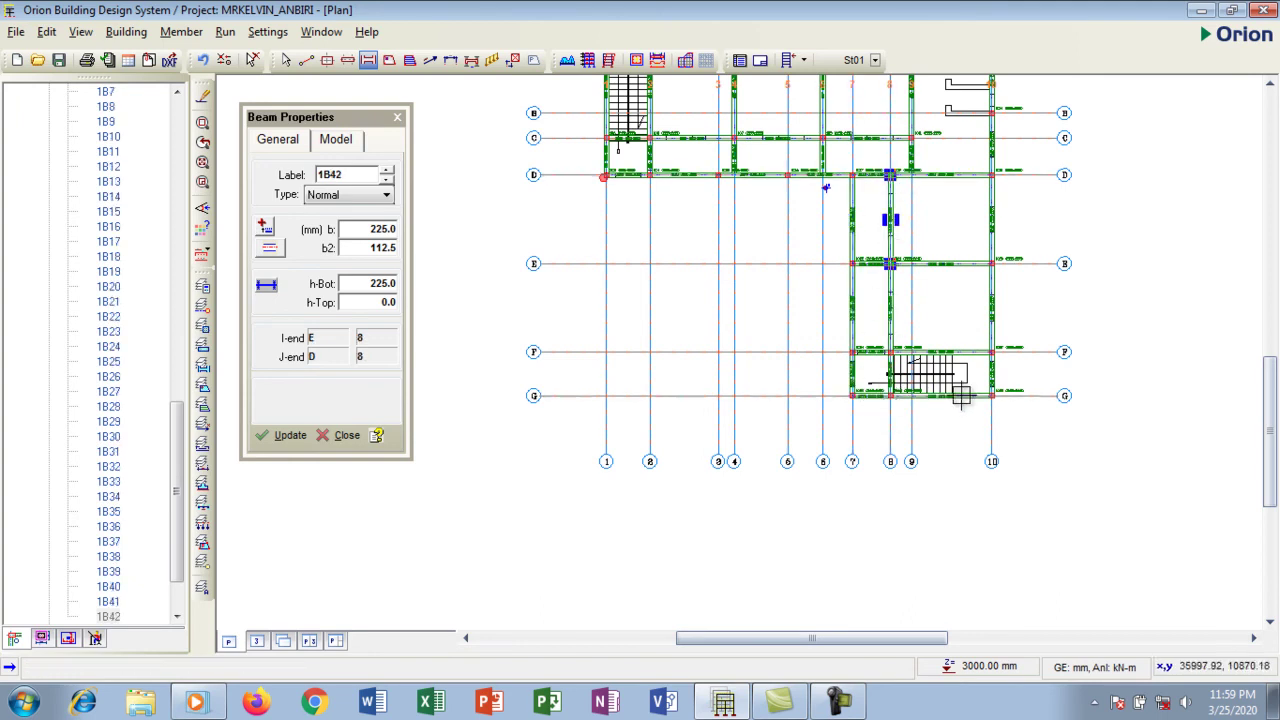
Examine the beams along axes C and D between columns 1C3 and 1C16 and review the whole plan for missing beams
{"action": "scroll", "coordinate": [977, 343], "scroll_direction": "down", "scroll_amount": 2}
{"action": "scroll", "coordinate": [767, 245], "scroll_direction": "up", "scroll_amount": 4}
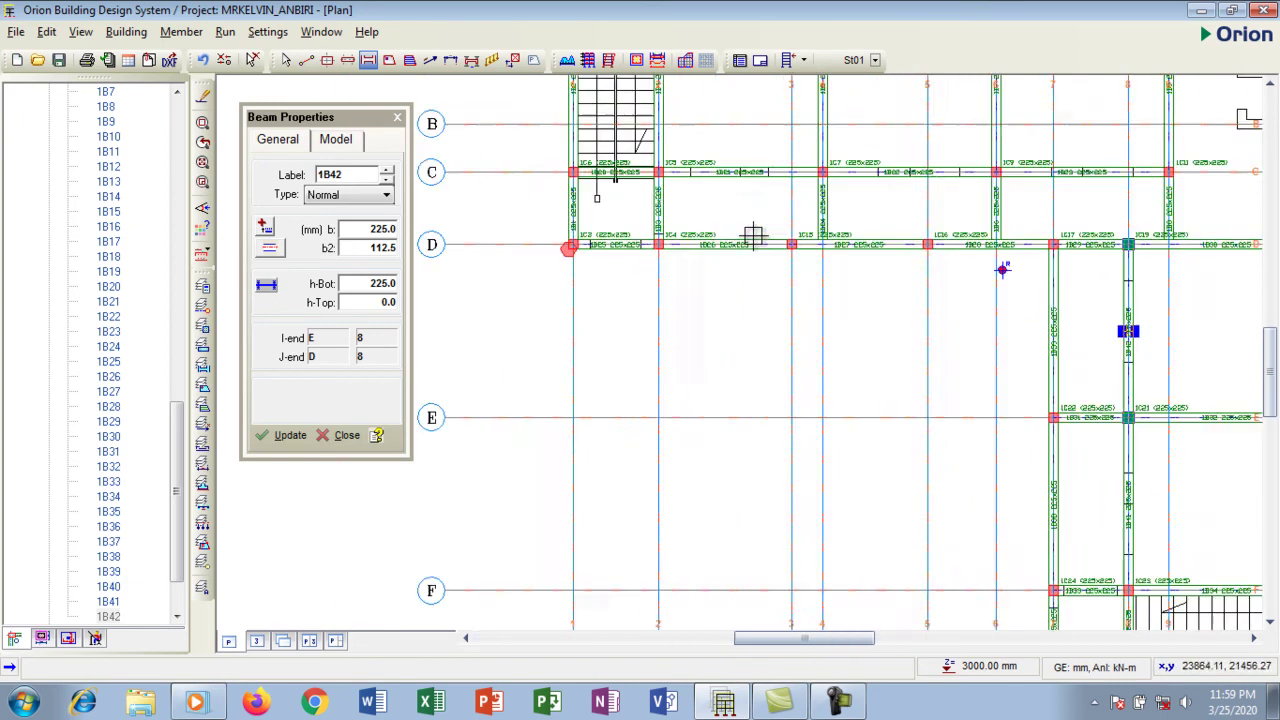
{"action": "scroll", "coordinate": [615, 250], "scroll_direction": "up", "scroll_amount": 3}
{"action": "scroll", "coordinate": [800, 242], "scroll_direction": "down", "scroll_amount": 4}
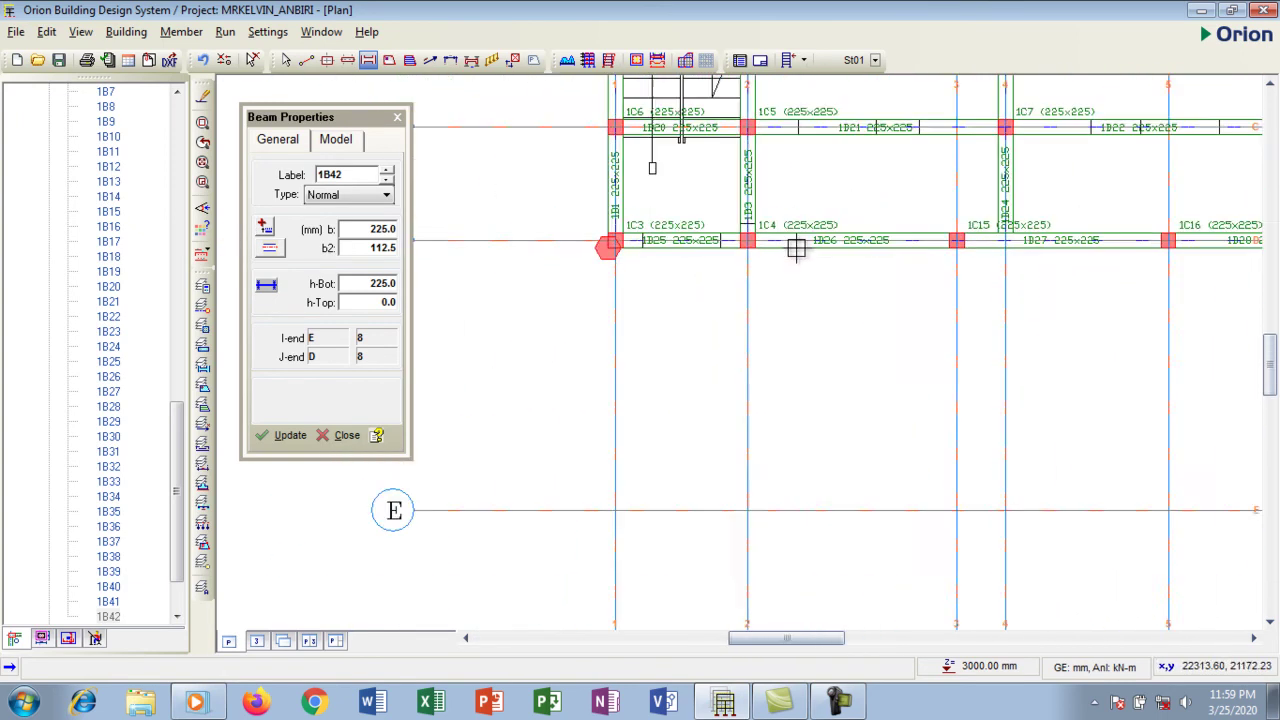
{"action": "scroll", "coordinate": [785, 306], "scroll_direction": "down", "scroll_amount": 1}
{"action": "scroll", "coordinate": [720, 292], "scroll_direction": "down", "scroll_amount": 1}
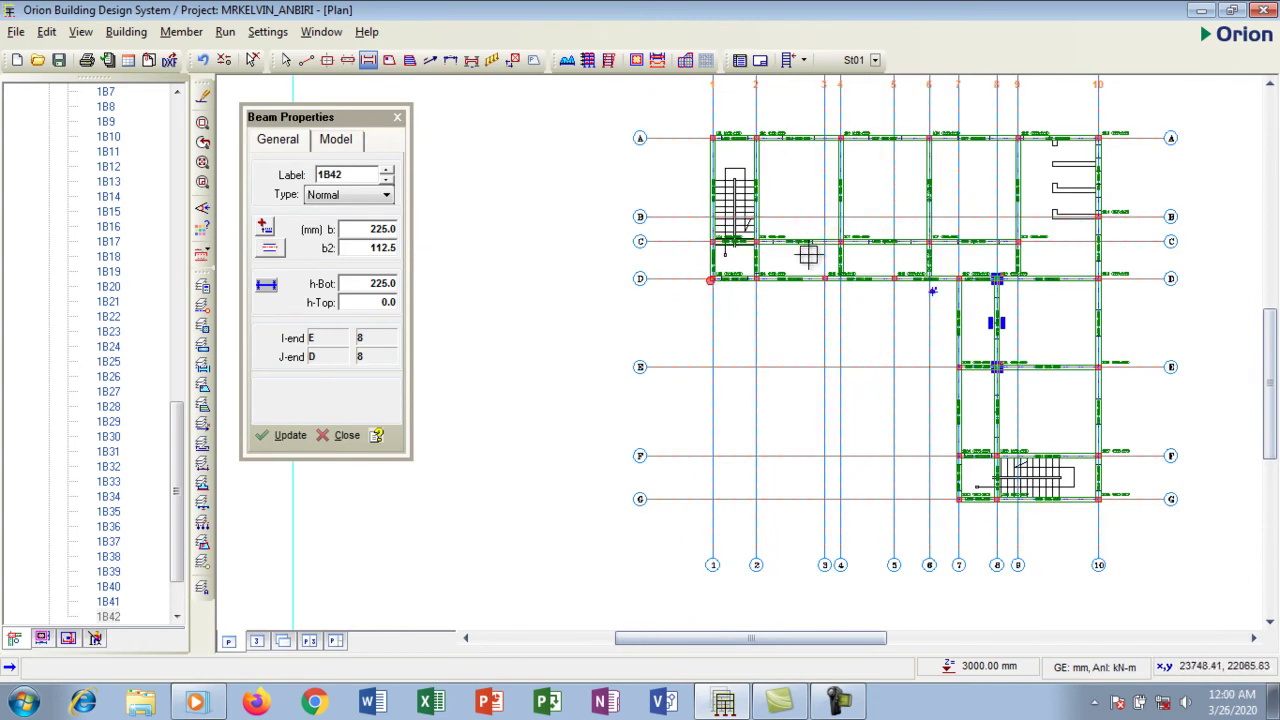
{"action": "scroll", "coordinate": [772, 173], "scroll_direction": "up", "scroll_amount": 5}
{"action": "scroll", "coordinate": [670, 180], "scroll_direction": "down", "scroll_amount": 3}
{"action": "scroll", "coordinate": [683, 197], "scroll_direction": "down", "scroll_amount": 2}
{"action": "scroll", "coordinate": [780, 242], "scroll_direction": "up", "scroll_amount": 4}
{"action": "scroll", "coordinate": [740, 256], "scroll_direction": "down", "scroll_amount": 5}
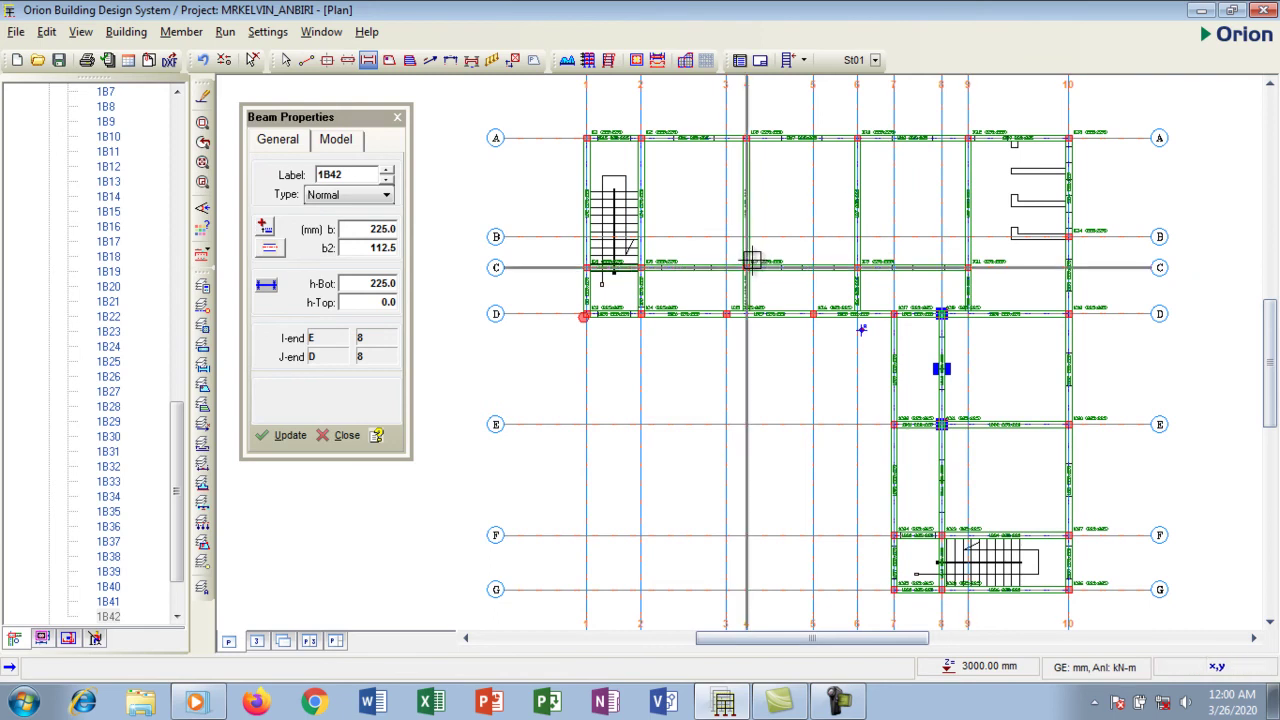
{"action": "scroll", "coordinate": [880, 257], "scroll_direction": "down", "scroll_amount": 1}
Insert the 225 x 225 mm beam along axis B from column 1C14 on axis 10 to axis 9
{"action": "scroll", "coordinate": [931, 240], "scroll_direction": "up", "scroll_amount": 3}
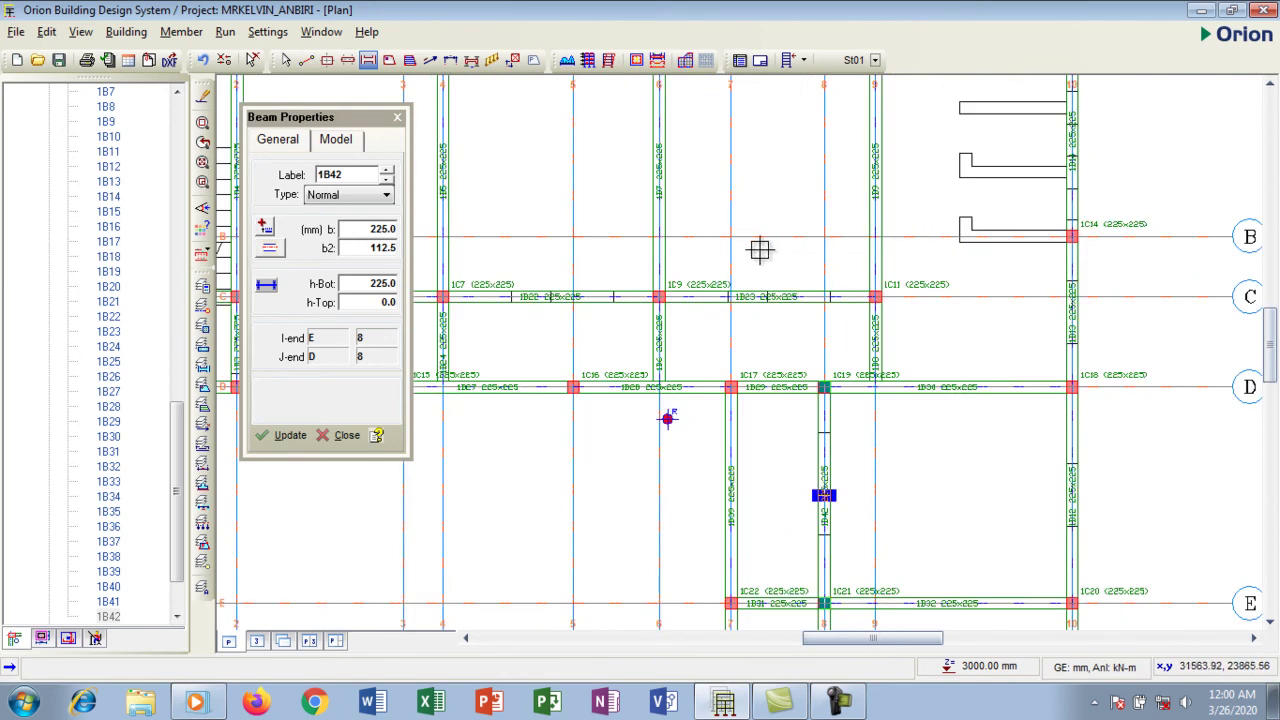
{"action": "scroll", "coordinate": [763, 250], "scroll_direction": "down", "scroll_amount": 2}
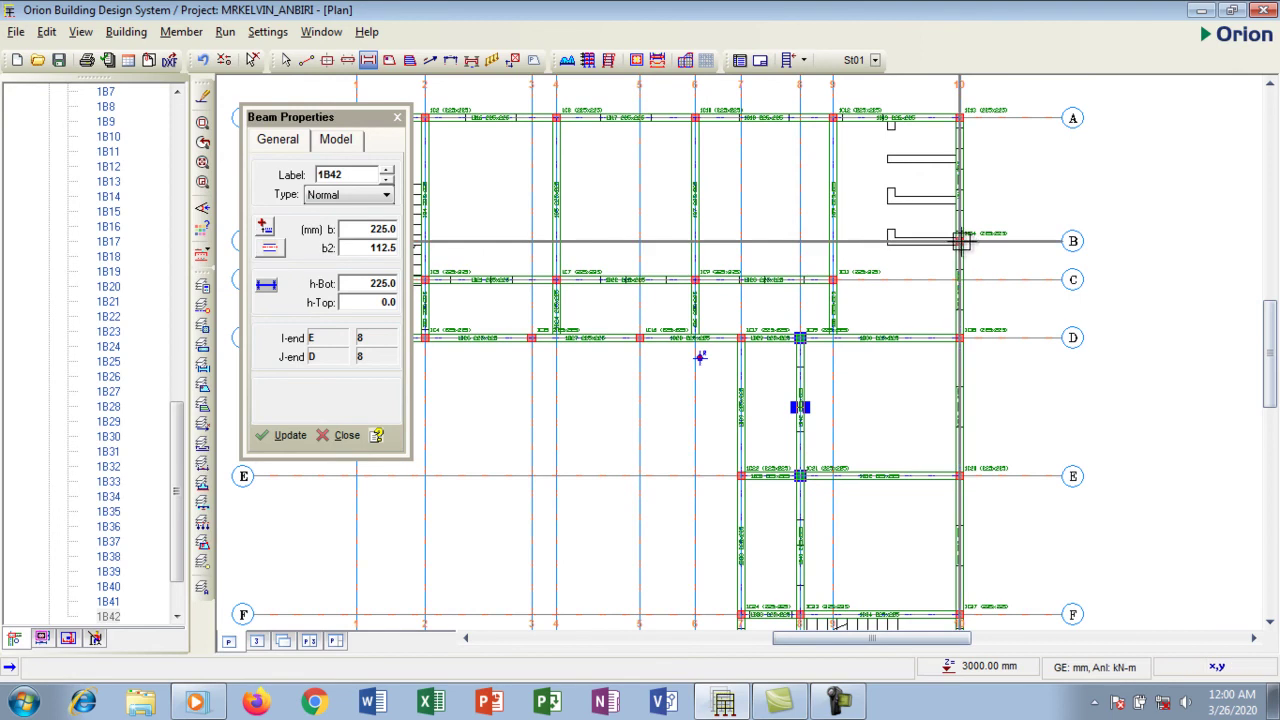
{"action": "left_click_drag", "start_coordinate": [960, 240], "coordinate": [832, 241]}
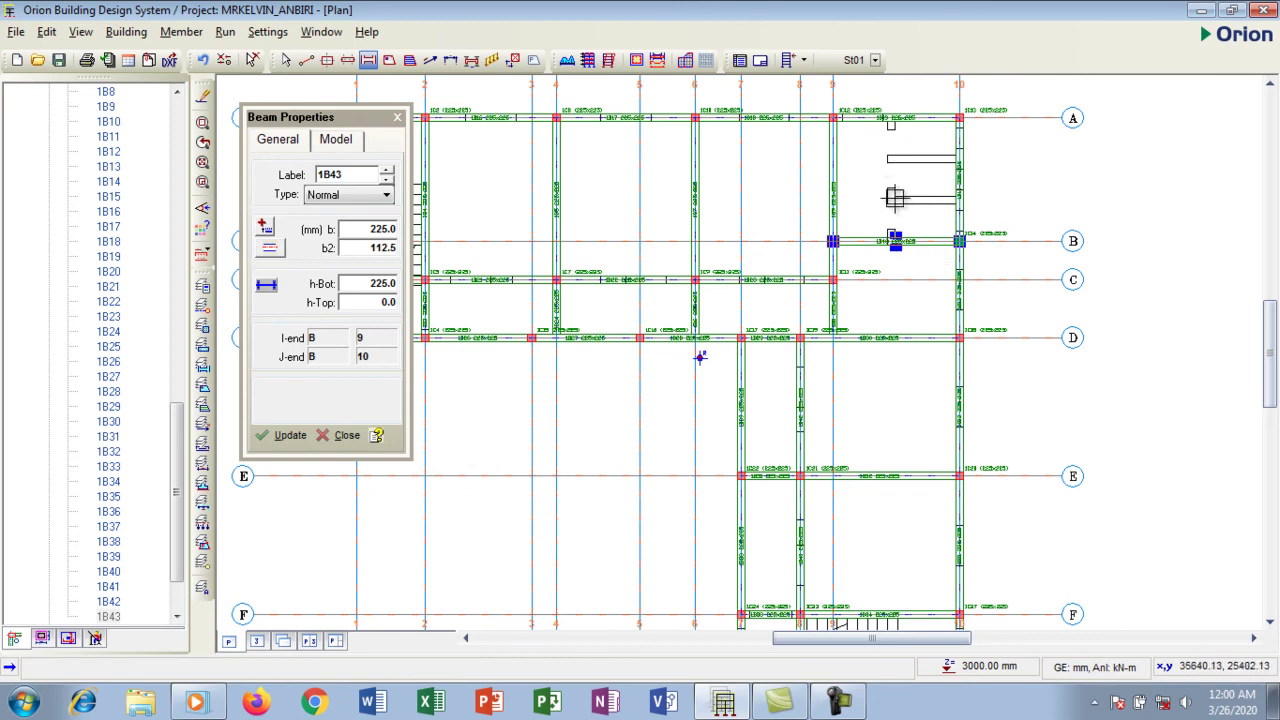
Examine the beam layout across all grid axes of the storey plan for missing beams
{"action": "scroll", "coordinate": [903, 180], "scroll_direction": "down", "scroll_amount": 1}
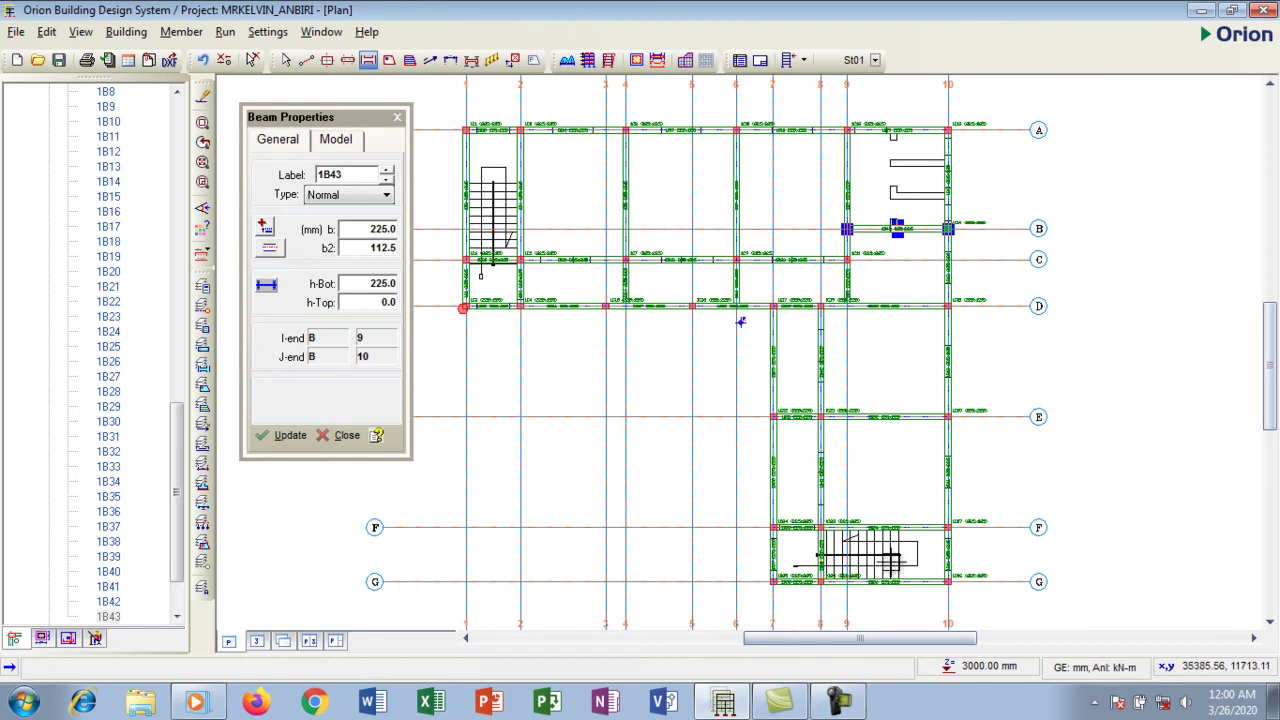
{"action": "scroll", "coordinate": [820, 460], "scroll_direction": "down", "scroll_amount": 1}
{"action": "scroll", "coordinate": [849, 491], "scroll_direction": "up", "scroll_amount": 3}
{"action": "scroll", "coordinate": [833, 487], "scroll_direction": "down", "scroll_amount": 5}
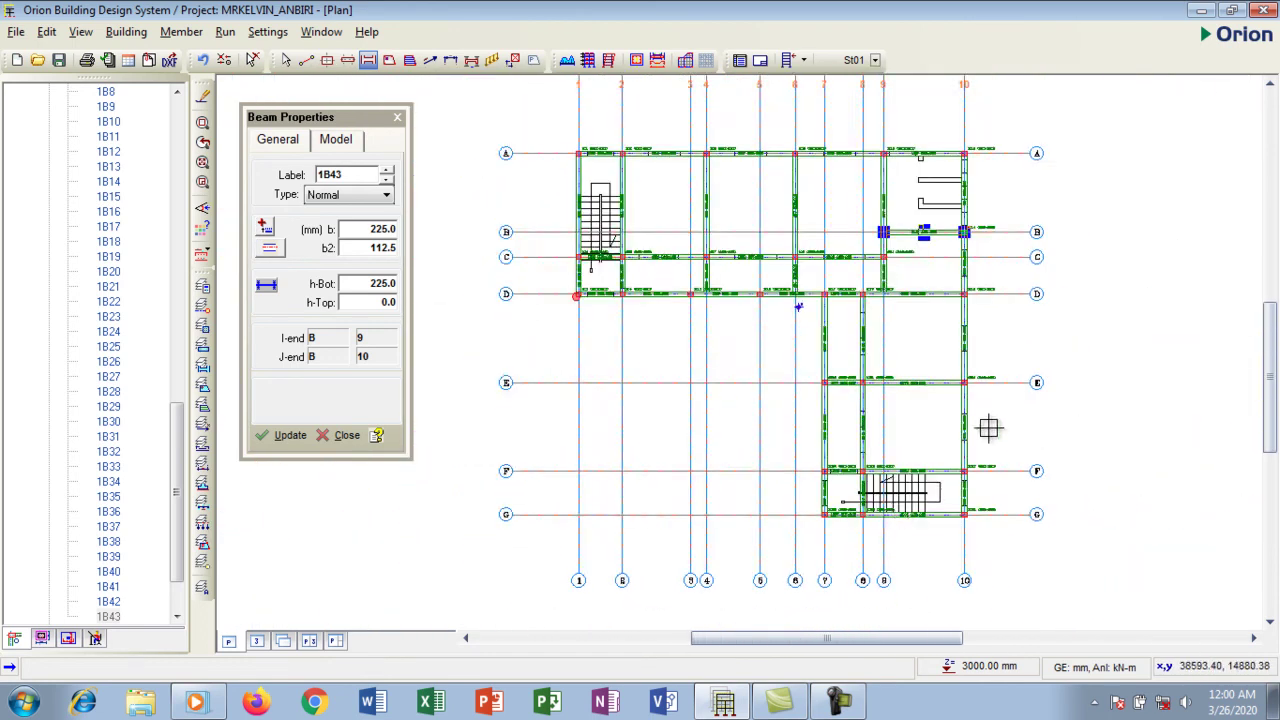
{"action": "scroll", "coordinate": [980, 447], "scroll_direction": "down", "scroll_amount": 1}
{"action": "scroll", "coordinate": [751, 306], "scroll_direction": "up", "scroll_amount": 4}
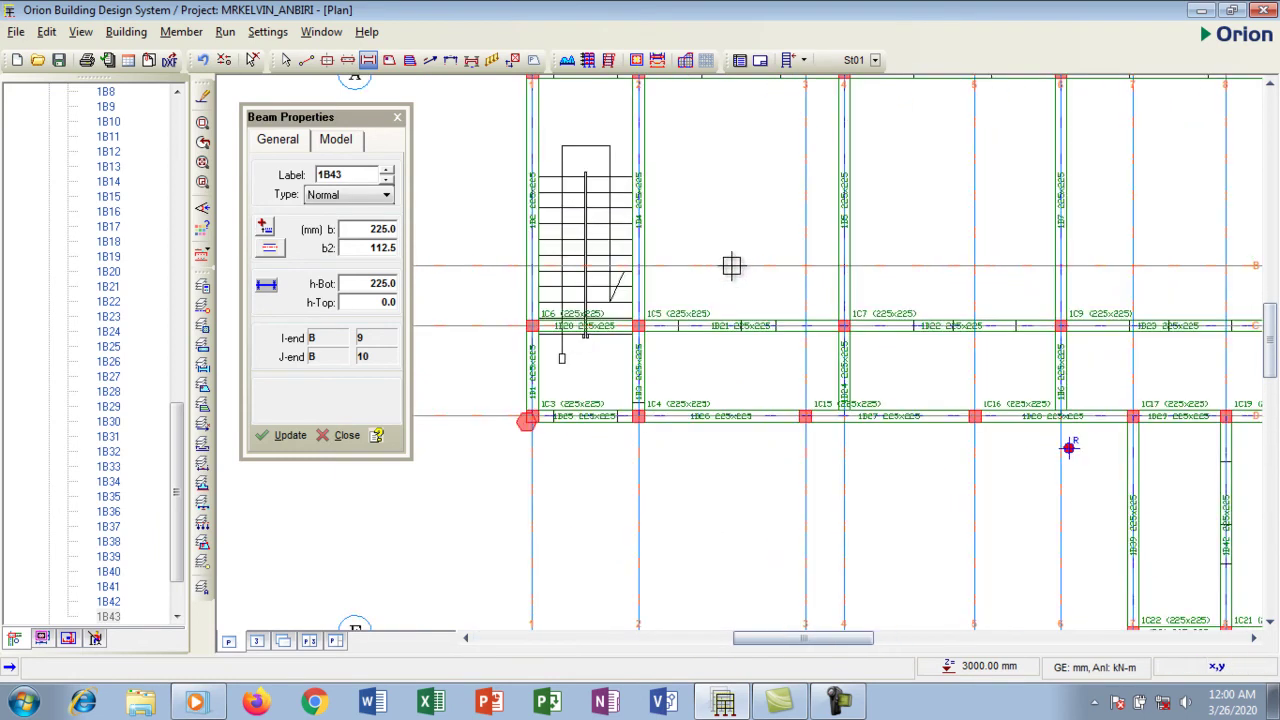
{"action": "scroll", "coordinate": [723, 300], "scroll_direction": "down", "scroll_amount": 2}
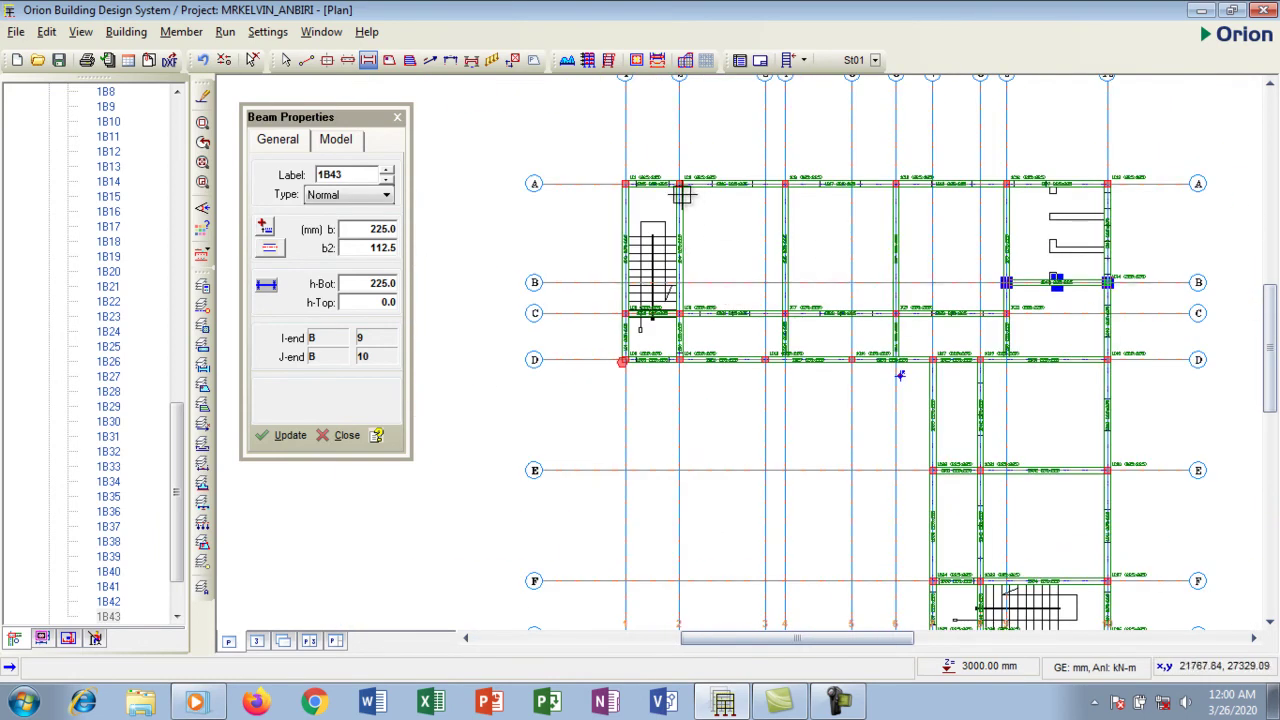
{"action": "scroll", "coordinate": [707, 251], "scroll_direction": "down", "scroll_amount": 2}
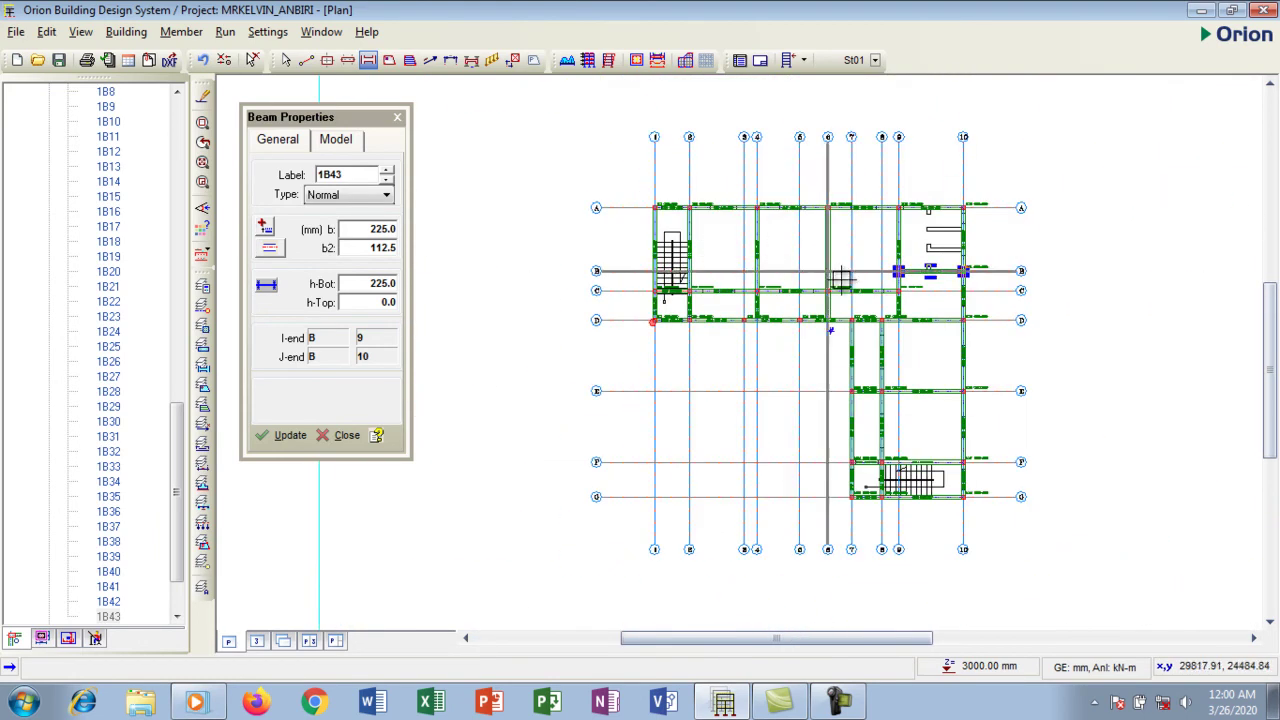
{"action": "scroll", "coordinate": [905, 380], "scroll_direction": "up", "scroll_amount": 1}
{"action": "scroll", "coordinate": [920, 330], "scroll_direction": "up", "scroll_amount": 1}
{"action": "scroll", "coordinate": [918, 303], "scroll_direction": "down", "scroll_amount": 1}
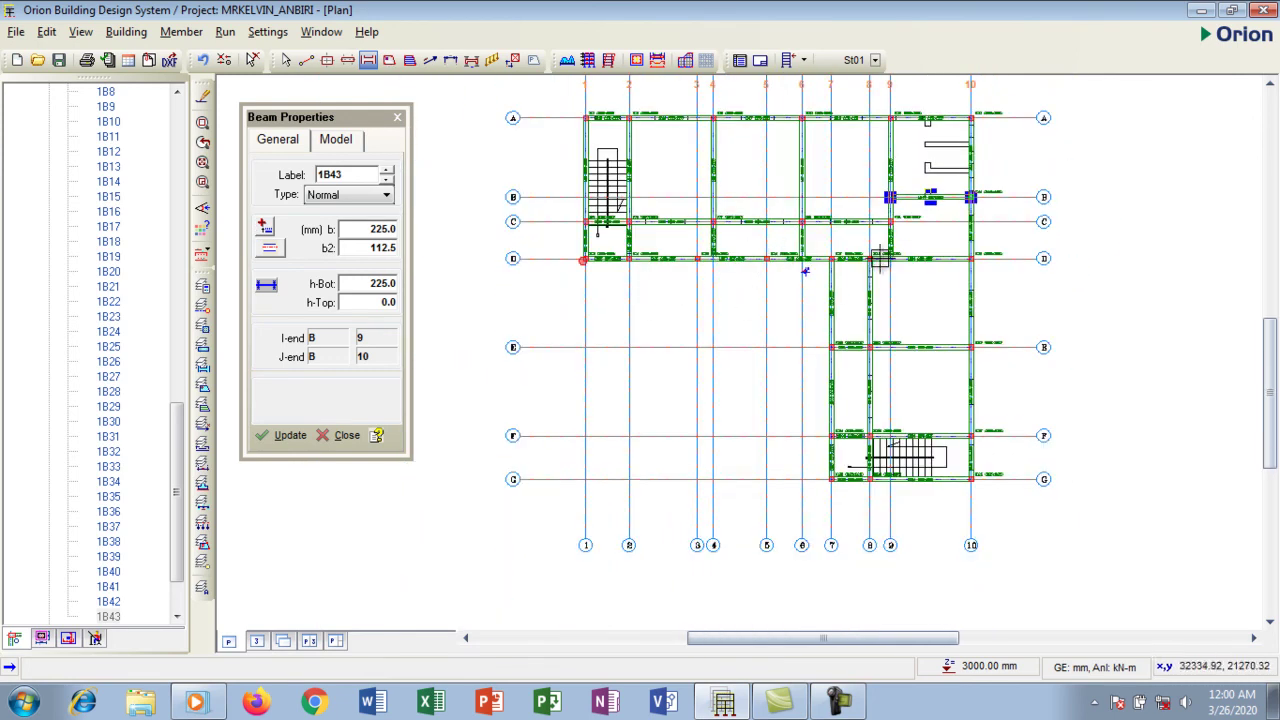
{"action": "scroll", "coordinate": [846, 266], "scroll_direction": "down", "scroll_amount": 1}
{"action": "scroll", "coordinate": [751, 246], "scroll_direction": "up", "scroll_amount": 2}
{"action": "scroll", "coordinate": [664, 259], "scroll_direction": "up", "scroll_amount": 1}
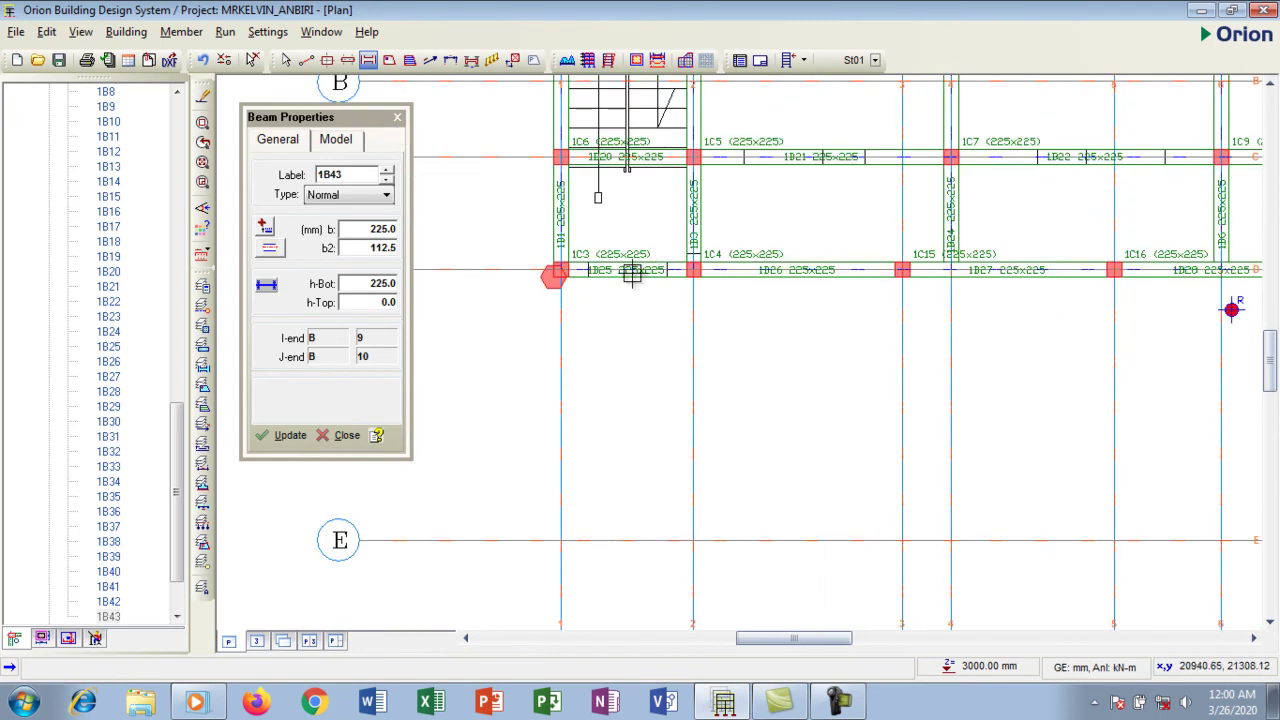
Review the beams listed under storey St01 from 1B1 to 1B43 and end beam insertion
{"action": "left_click_drag", "start_coordinate": [176, 443], "coordinate": [196, 326]}
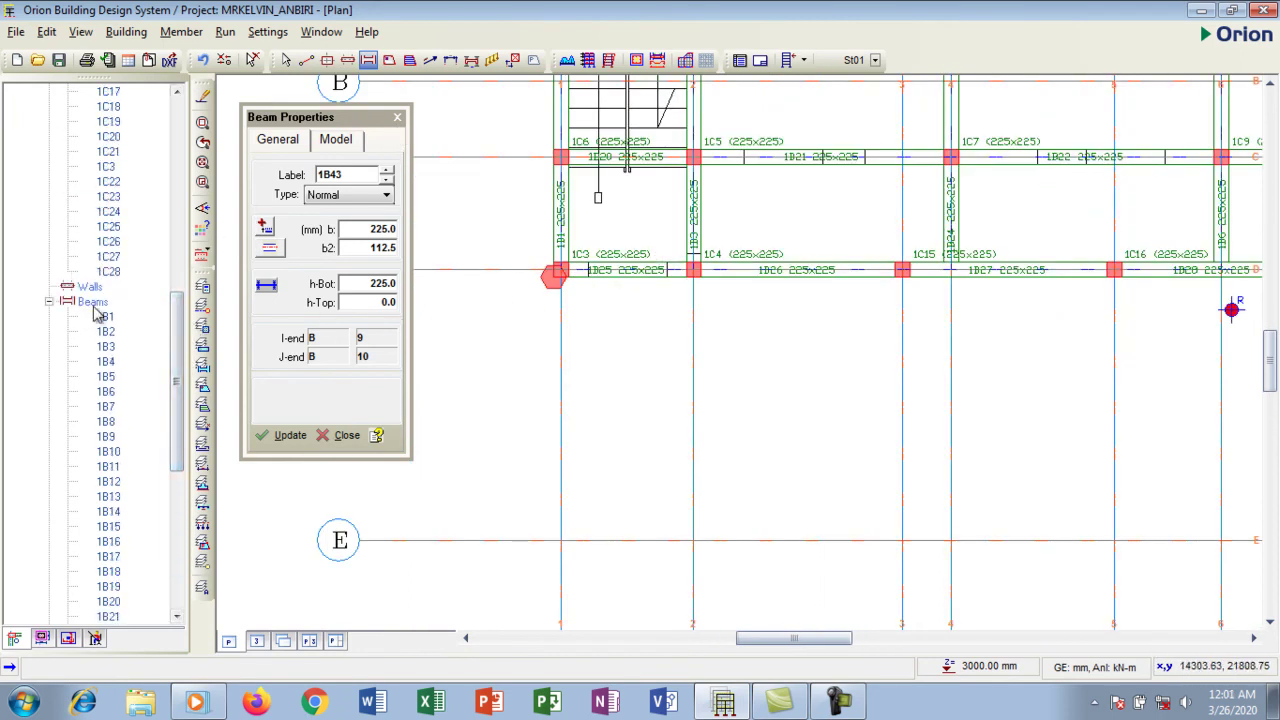
{"action": "left_click_drag", "start_coordinate": [177, 309], "coordinate": [160, 507]}
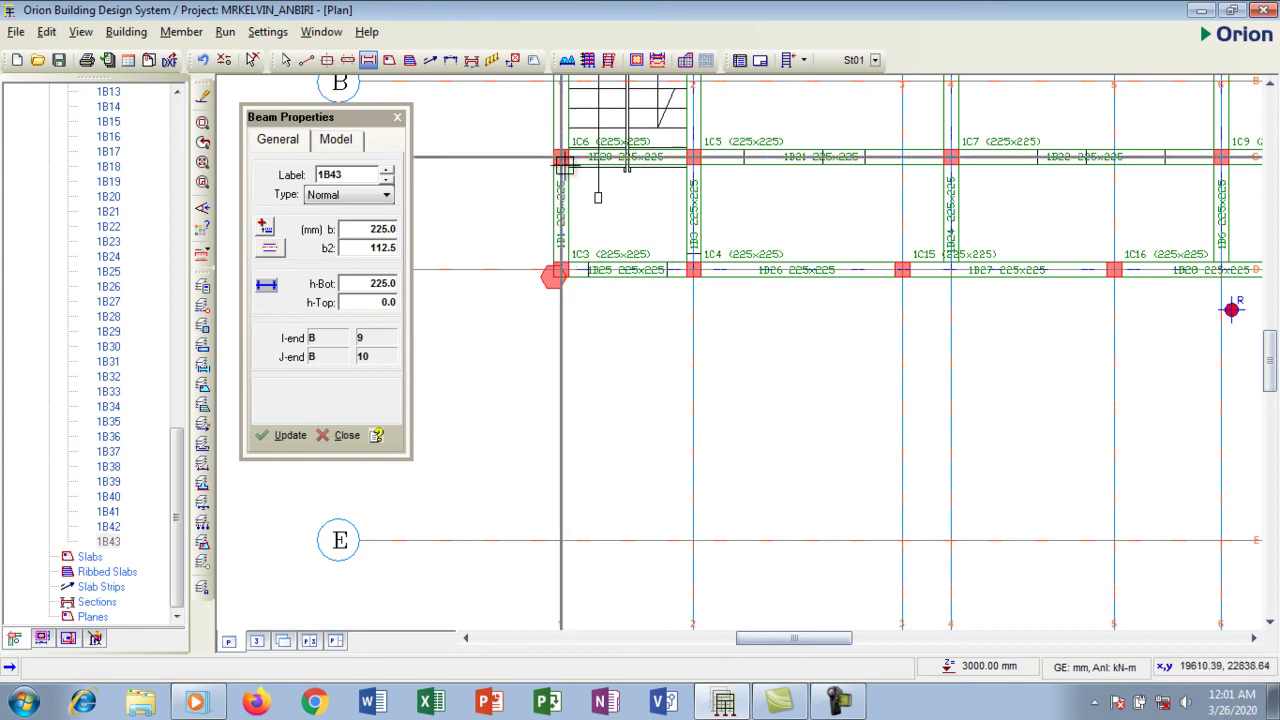
{"action": "scroll", "coordinate": [599, 395], "scroll_direction": "down", "scroll_amount": 2}
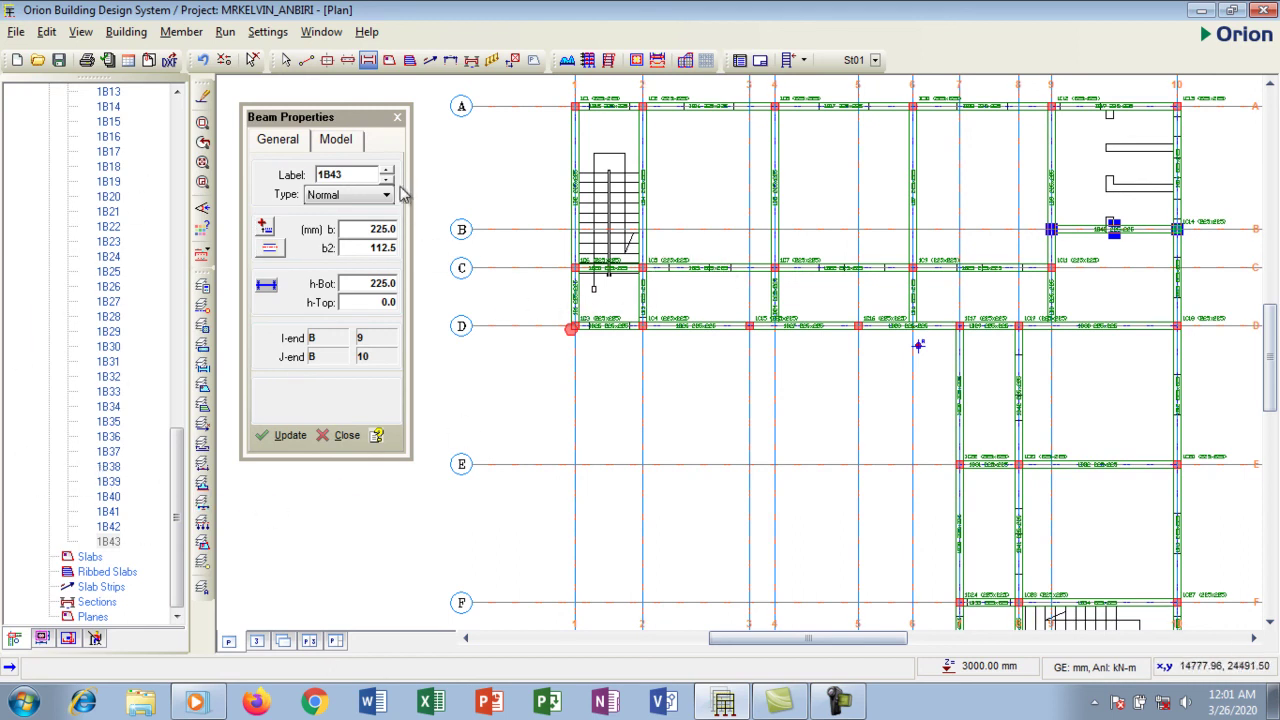
{"action": "left_click", "coordinate": [396, 118]}
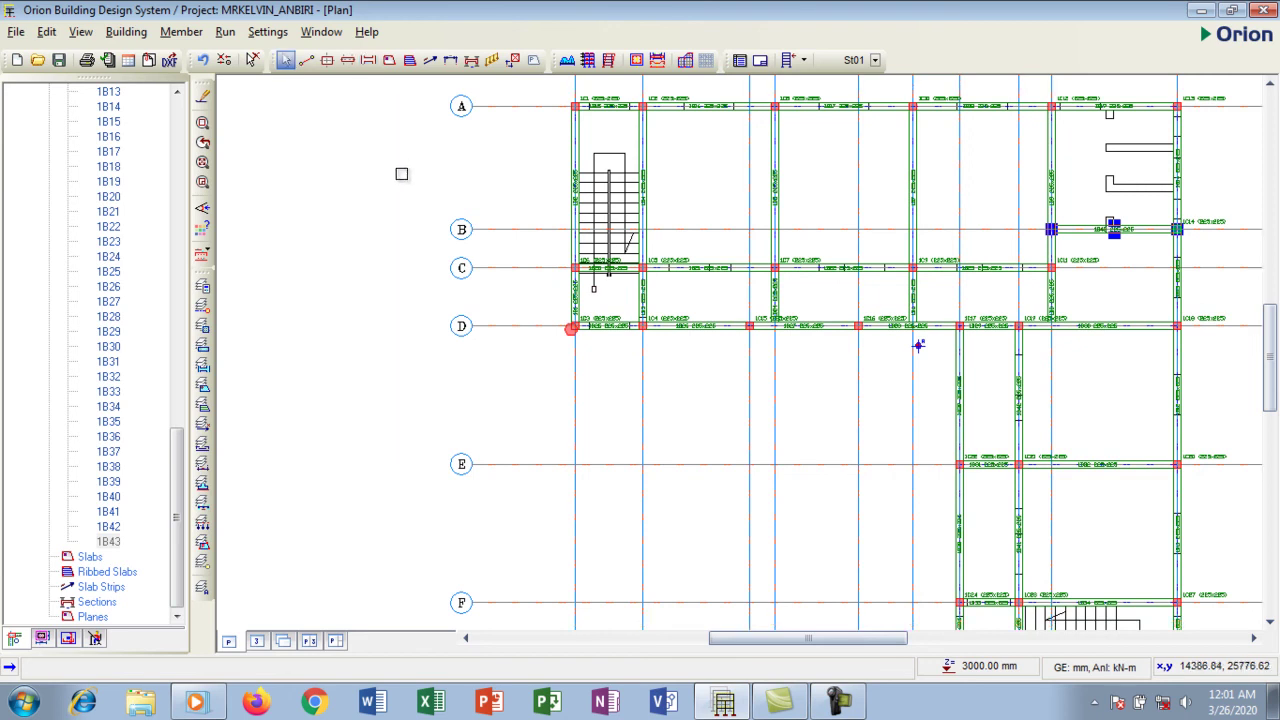
Set the bottom depth (h-Bot) of beam 1B25 on axis D between axes 1 and 2 to 450 mm and check its label
{"action": "scroll", "coordinate": [417, 186], "scroll_direction": "down", "scroll_amount": 3}
{"action": "scroll", "coordinate": [531, 266], "scroll_direction": "up", "scroll_amount": 4}
{"action": "scroll", "coordinate": [531, 266], "scroll_direction": "up", "scroll_amount": 4}
{"action": "left_click", "coordinate": [522, 253]}
{"action": "mouse_move", "coordinate": [521, 256]}
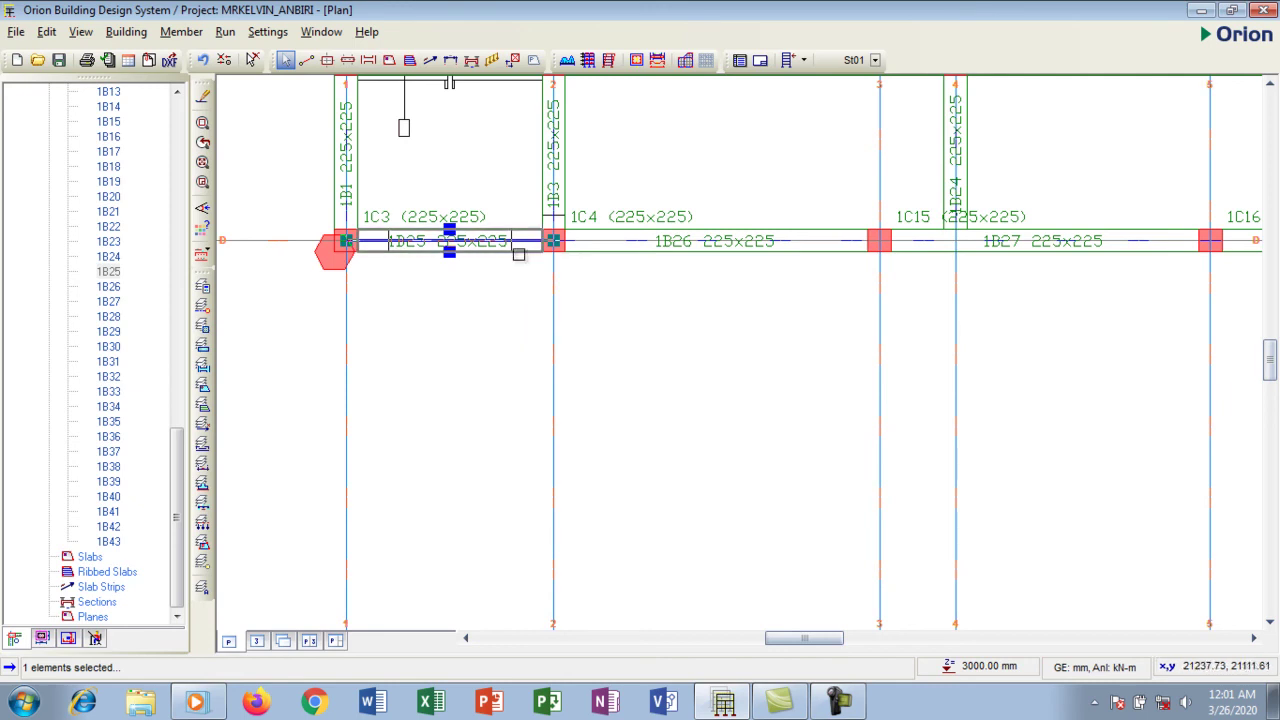
{"action": "right_click", "coordinate": [521, 255]}
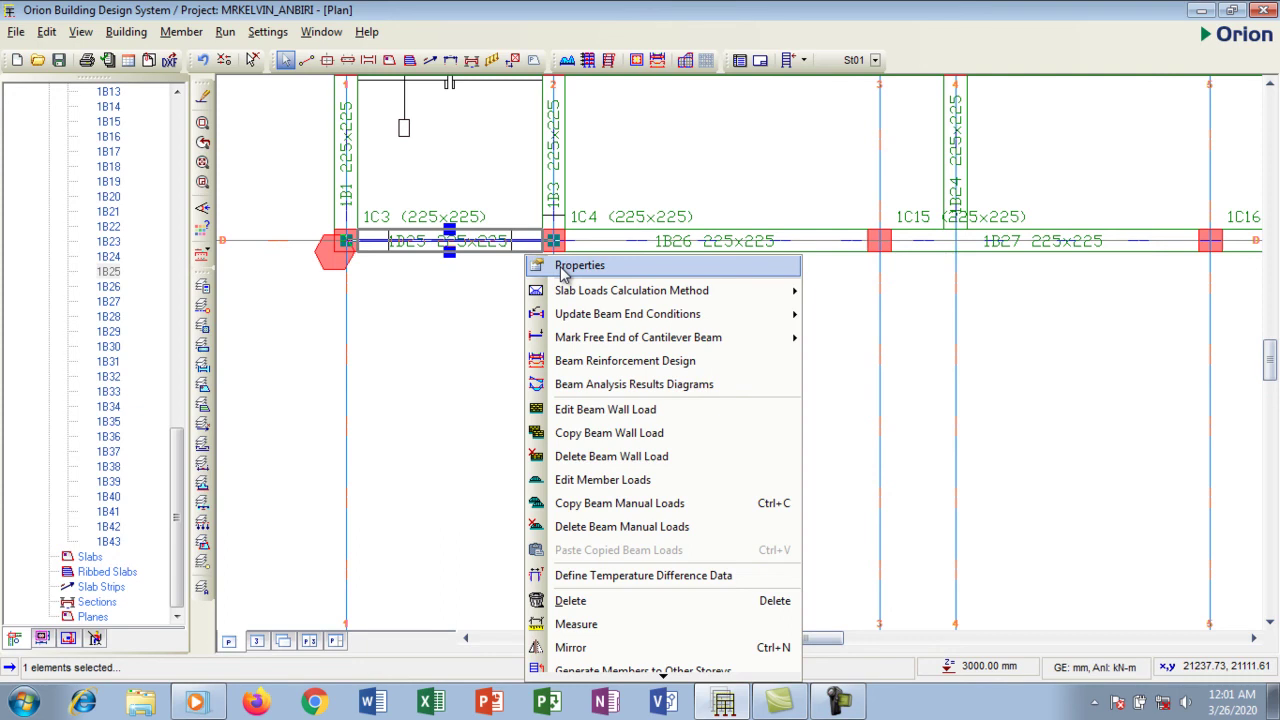
{"action": "left_click", "coordinate": [563, 267]}
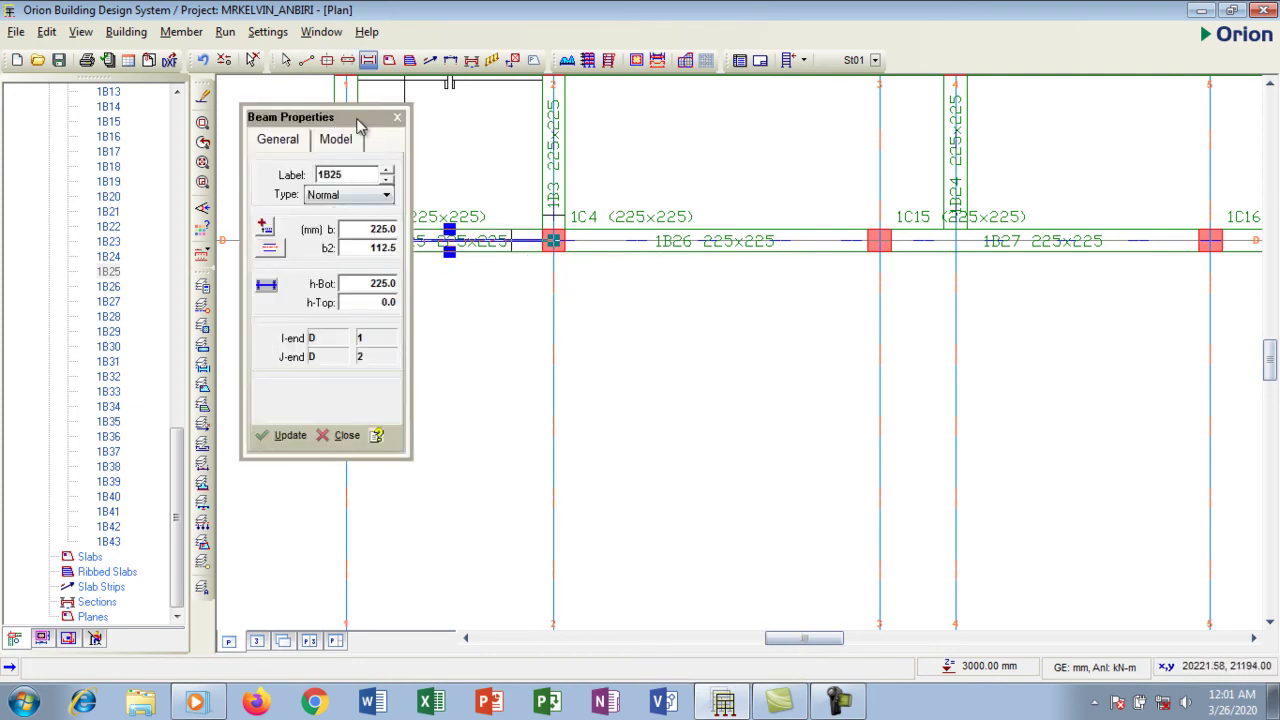
{"action": "left_click_drag", "start_coordinate": [354, 116], "coordinate": [388, 114]}
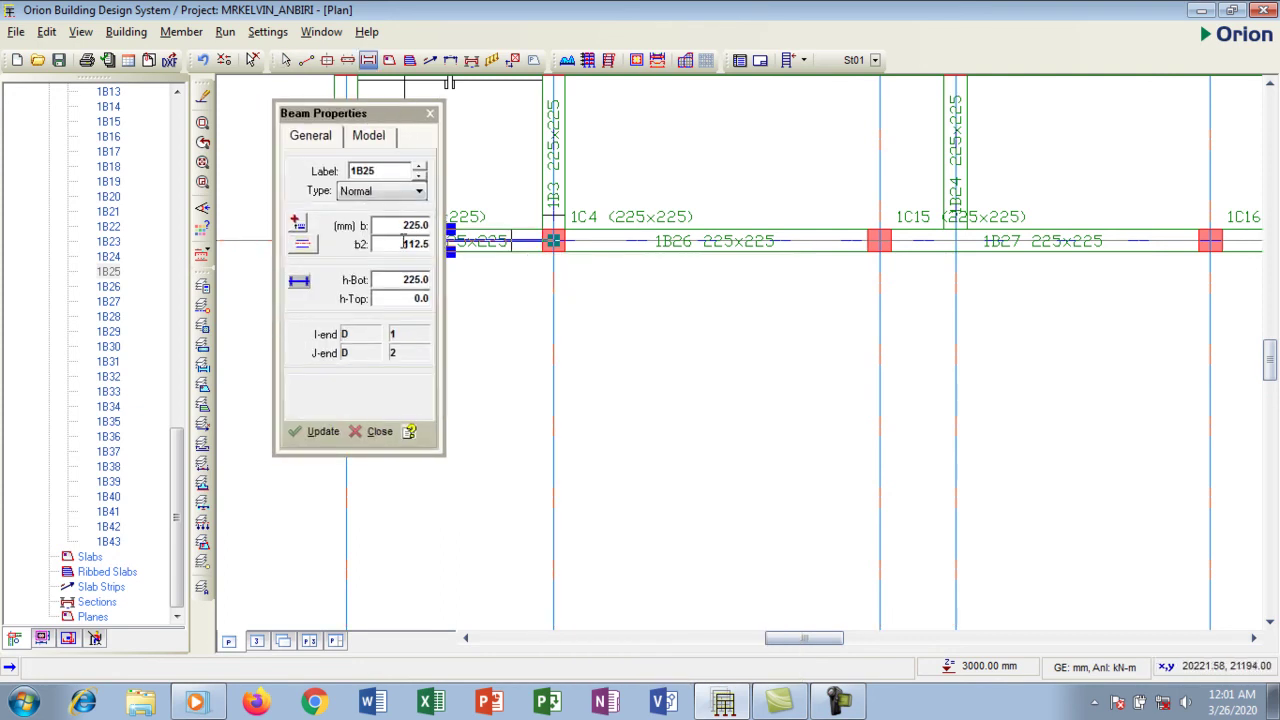
{"action": "double_click", "coordinate": [425, 280]}
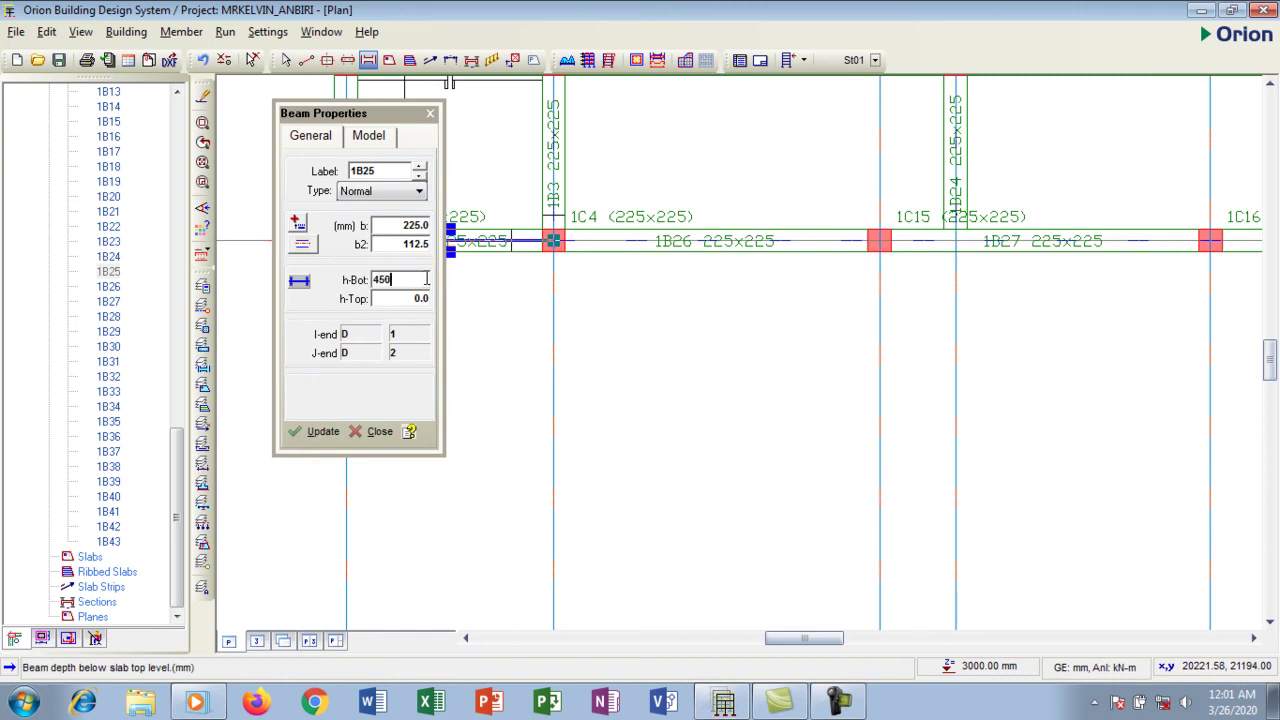
{"action": "left_click", "coordinate": [320, 432]}
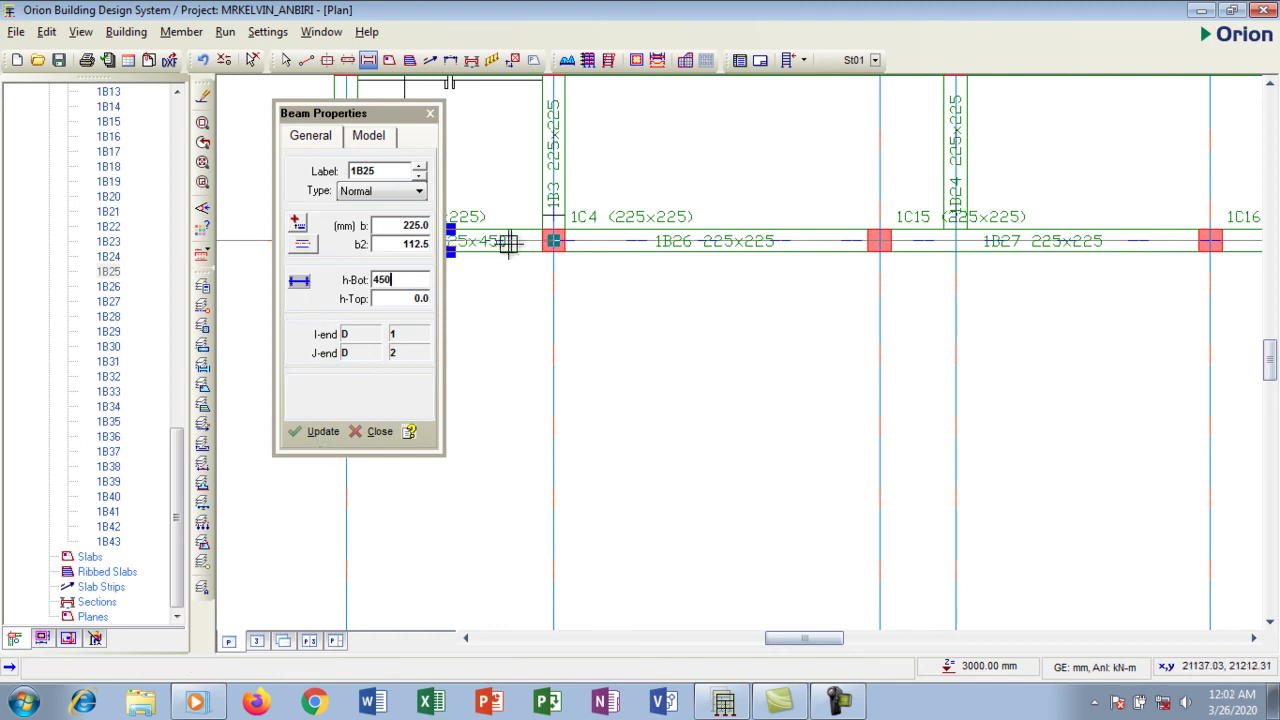
{"action": "left_click_drag", "start_coordinate": [392, 115], "coordinate": [1058, 185]}
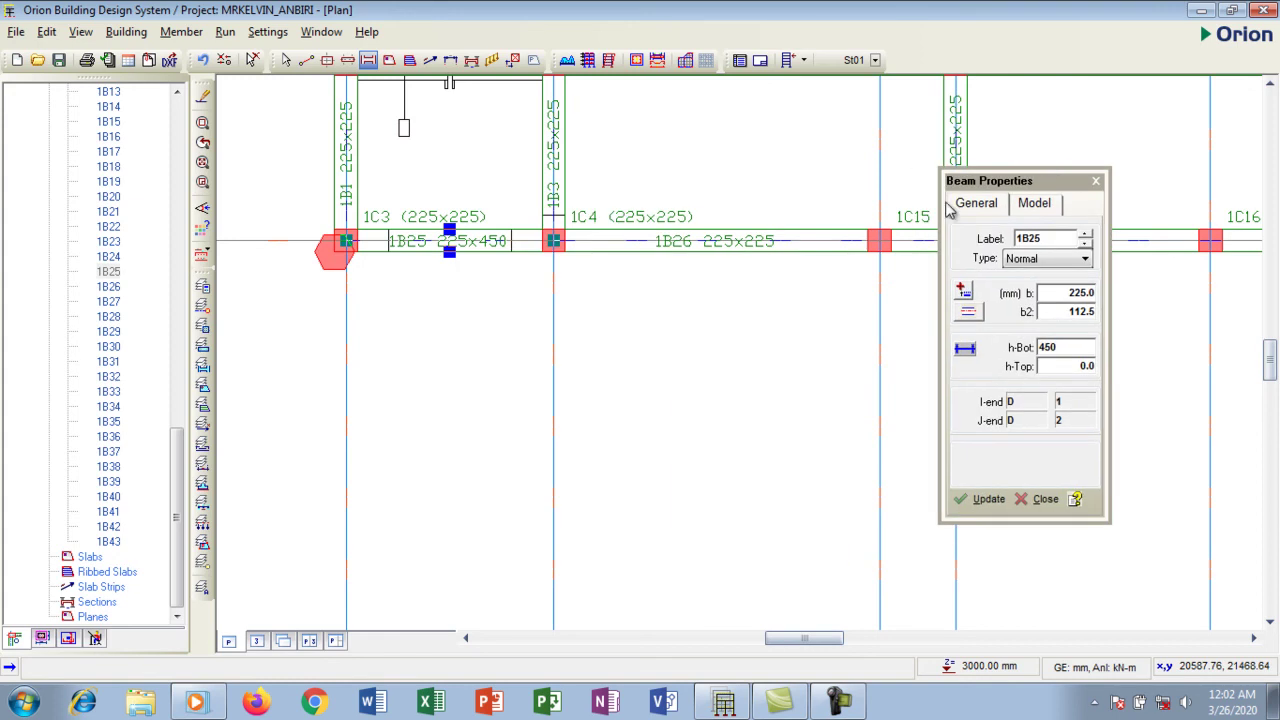
{"action": "scroll", "coordinate": [480, 243], "scroll_direction": "up", "scroll_amount": 3}
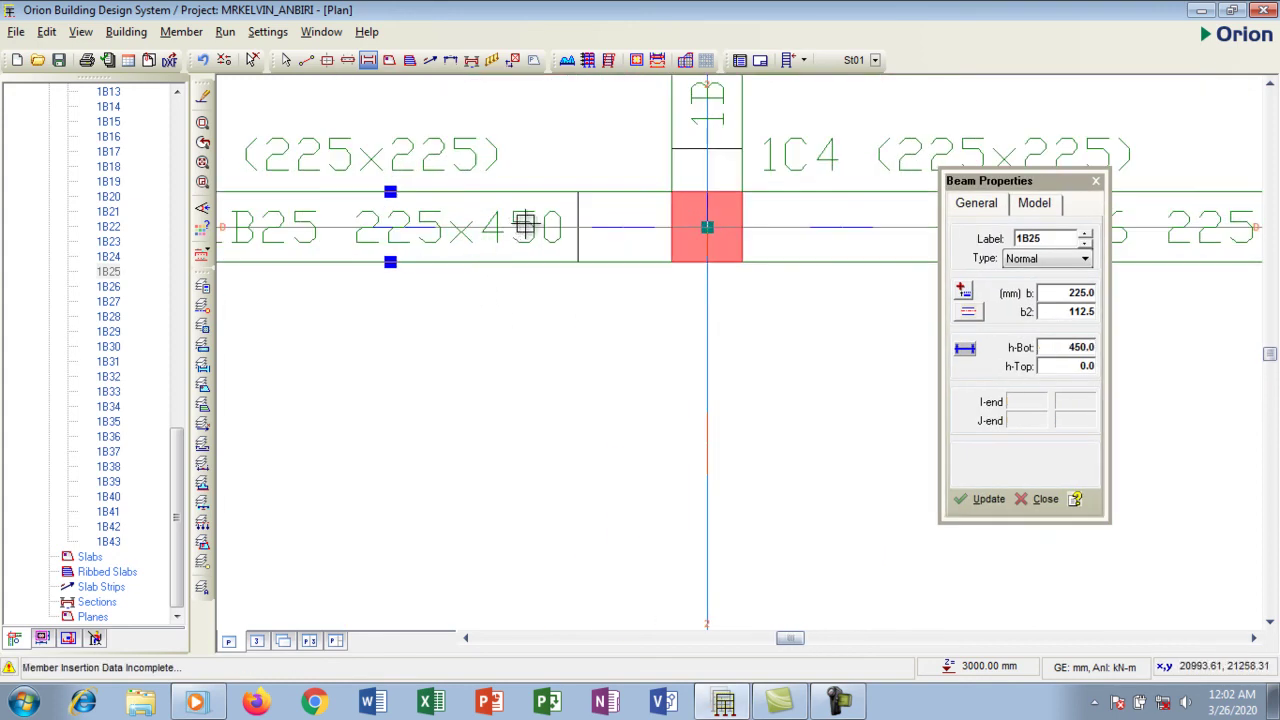
{"action": "scroll", "coordinate": [524, 222], "scroll_direction": "down", "scroll_amount": 1}
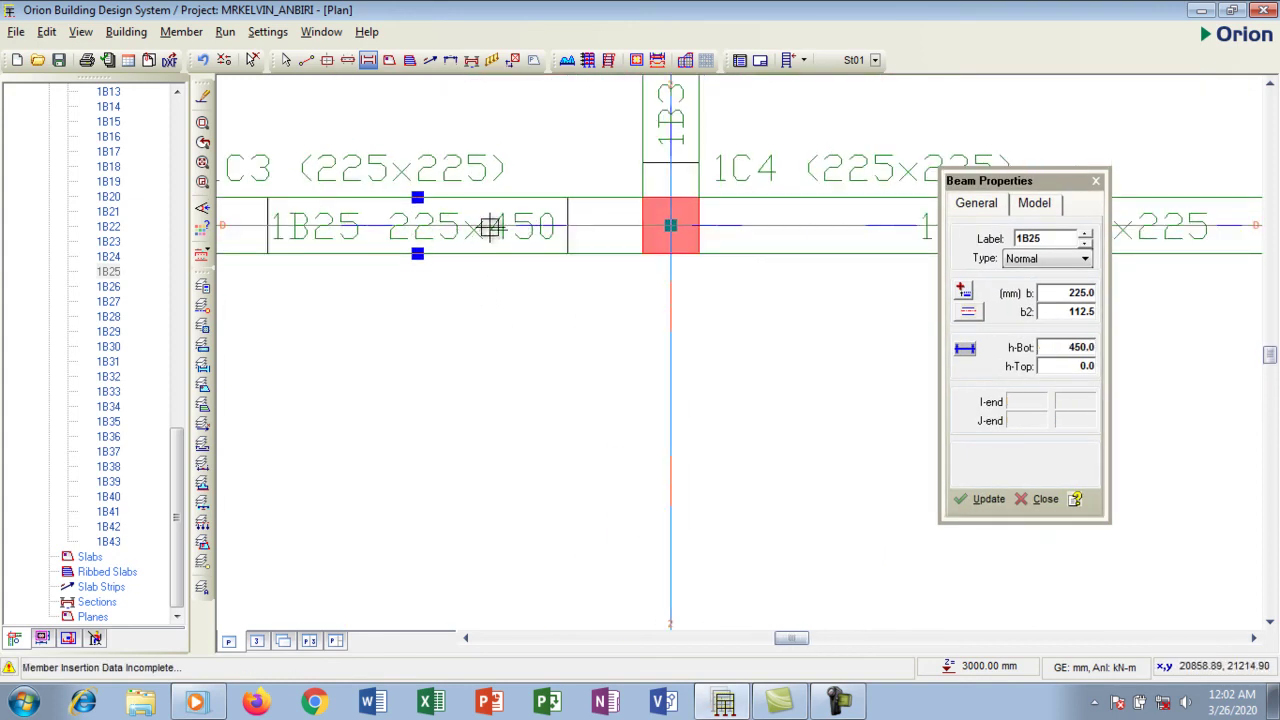
{"action": "left_click", "coordinate": [1096, 181]}
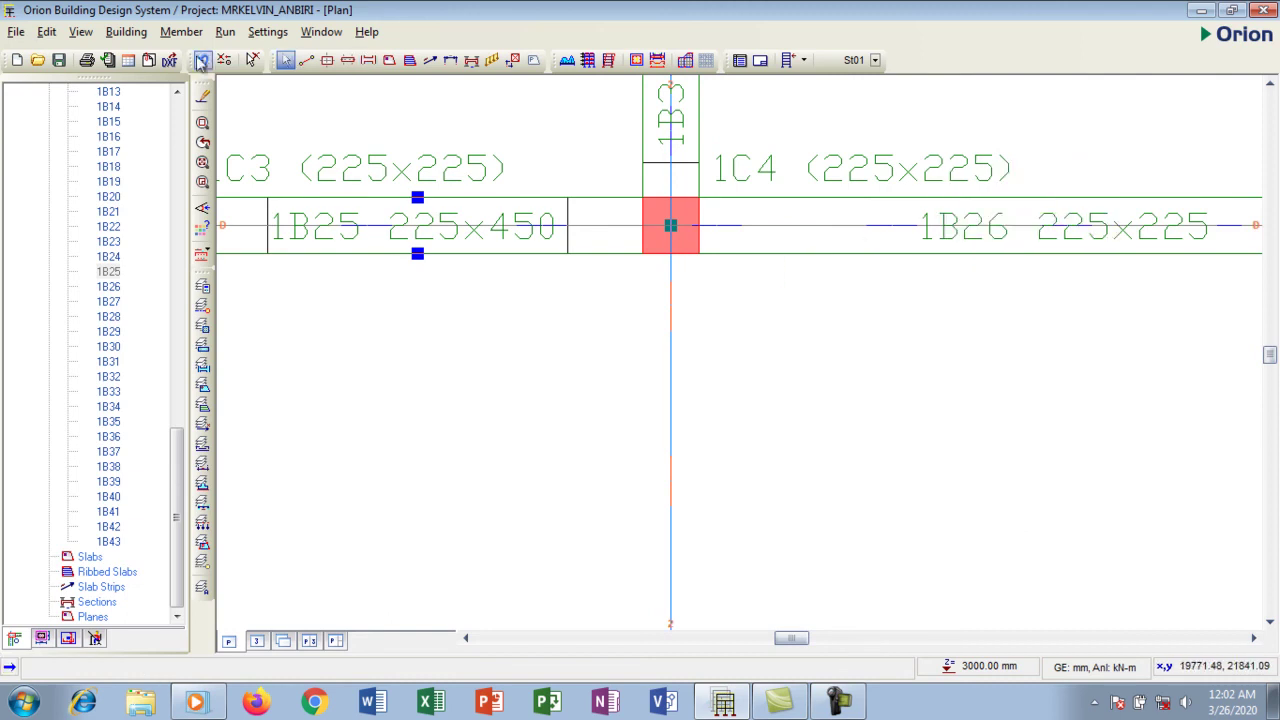
Undo the depth change on beam 1B25 and clear the selection
{"action": "left_click", "coordinate": [205, 62]}
{"action": "left_click", "coordinate": [443, 314]}
{"action": "left_click", "coordinate": [514, 285]}
{"action": "scroll", "coordinate": [560, 245], "scroll_direction": "down", "scroll_amount": 2}
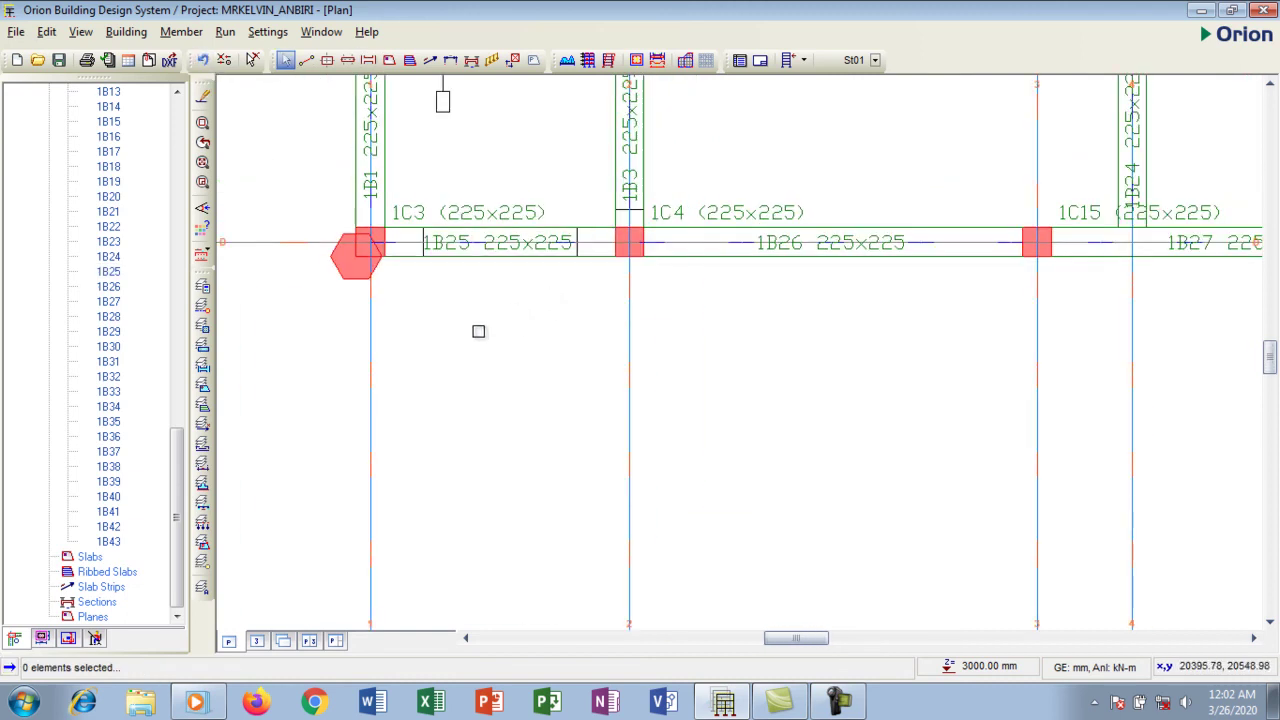
{"action": "scroll", "coordinate": [470, 280], "scroll_direction": "up", "scroll_amount": 1}
{"action": "scroll", "coordinate": [472, 290], "scroll_direction": "down", "scroll_amount": 1}
{"action": "scroll", "coordinate": [475, 315], "scroll_direction": "up", "scroll_amount": 1}
{"action": "scroll", "coordinate": [476, 324], "scroll_direction": "down", "scroll_amount": 5}
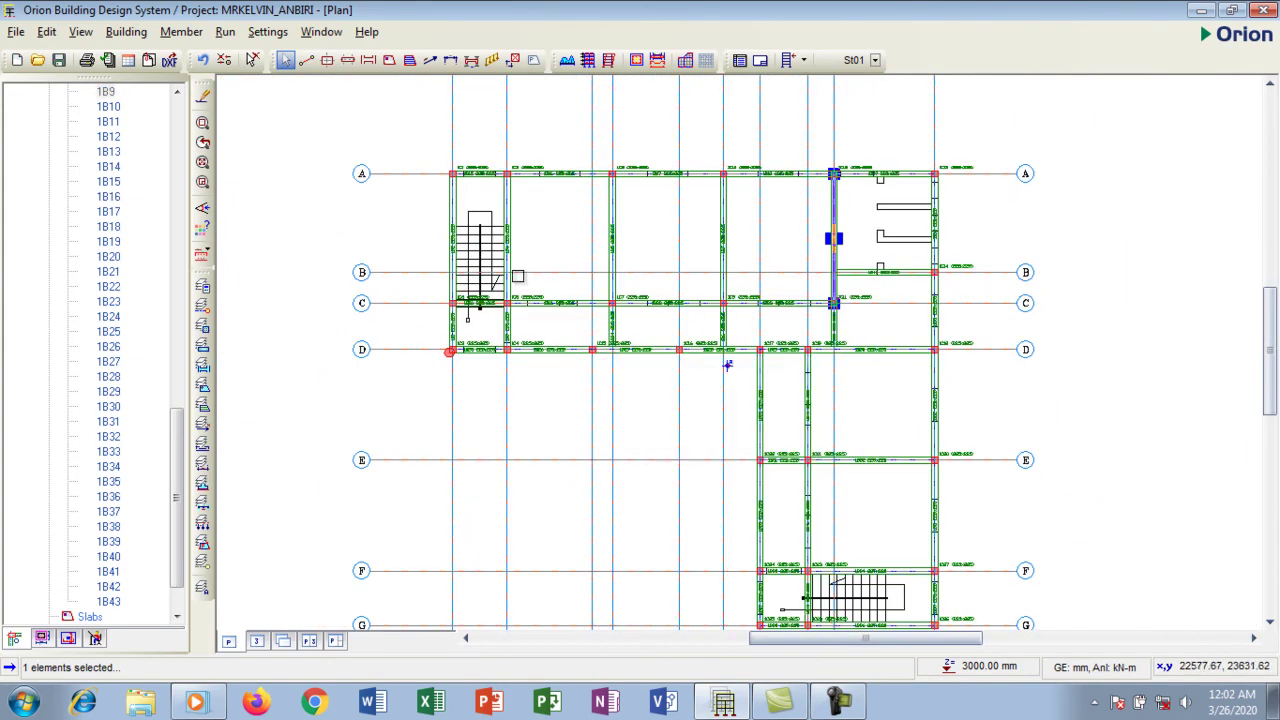
{"action": "scroll", "coordinate": [727, 365], "scroll_direction": "down", "scroll_amount": 3}
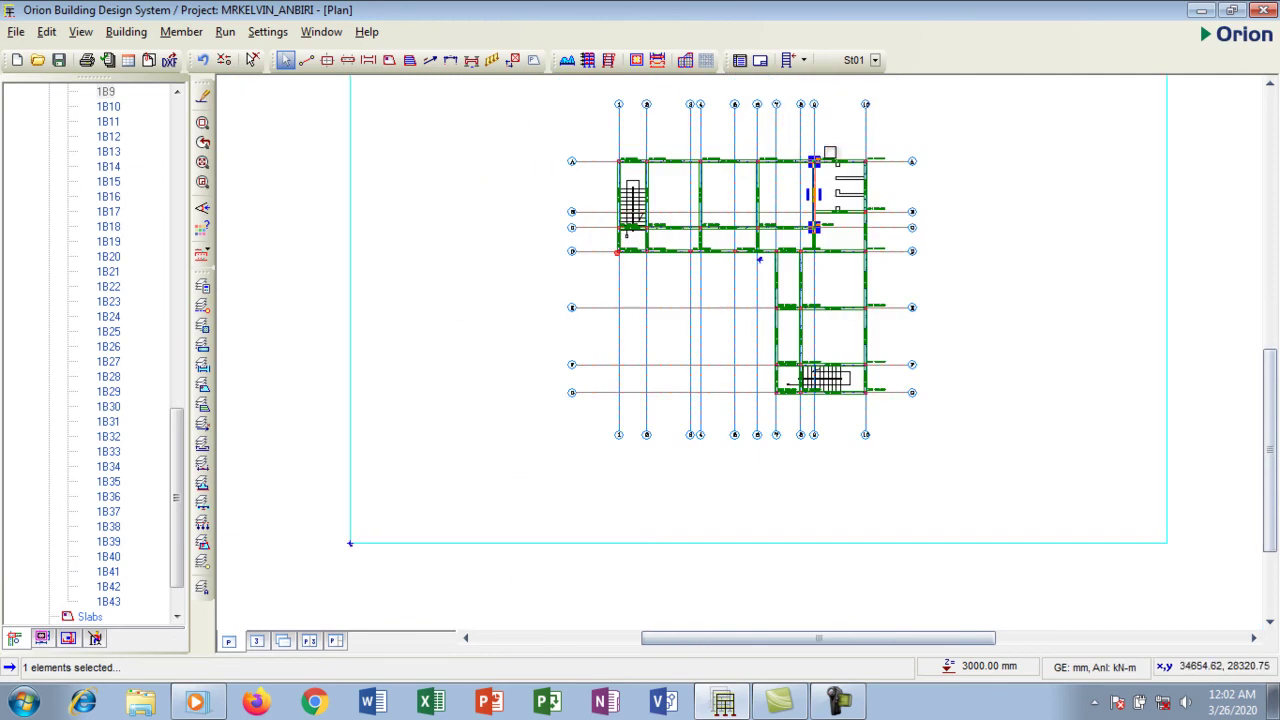